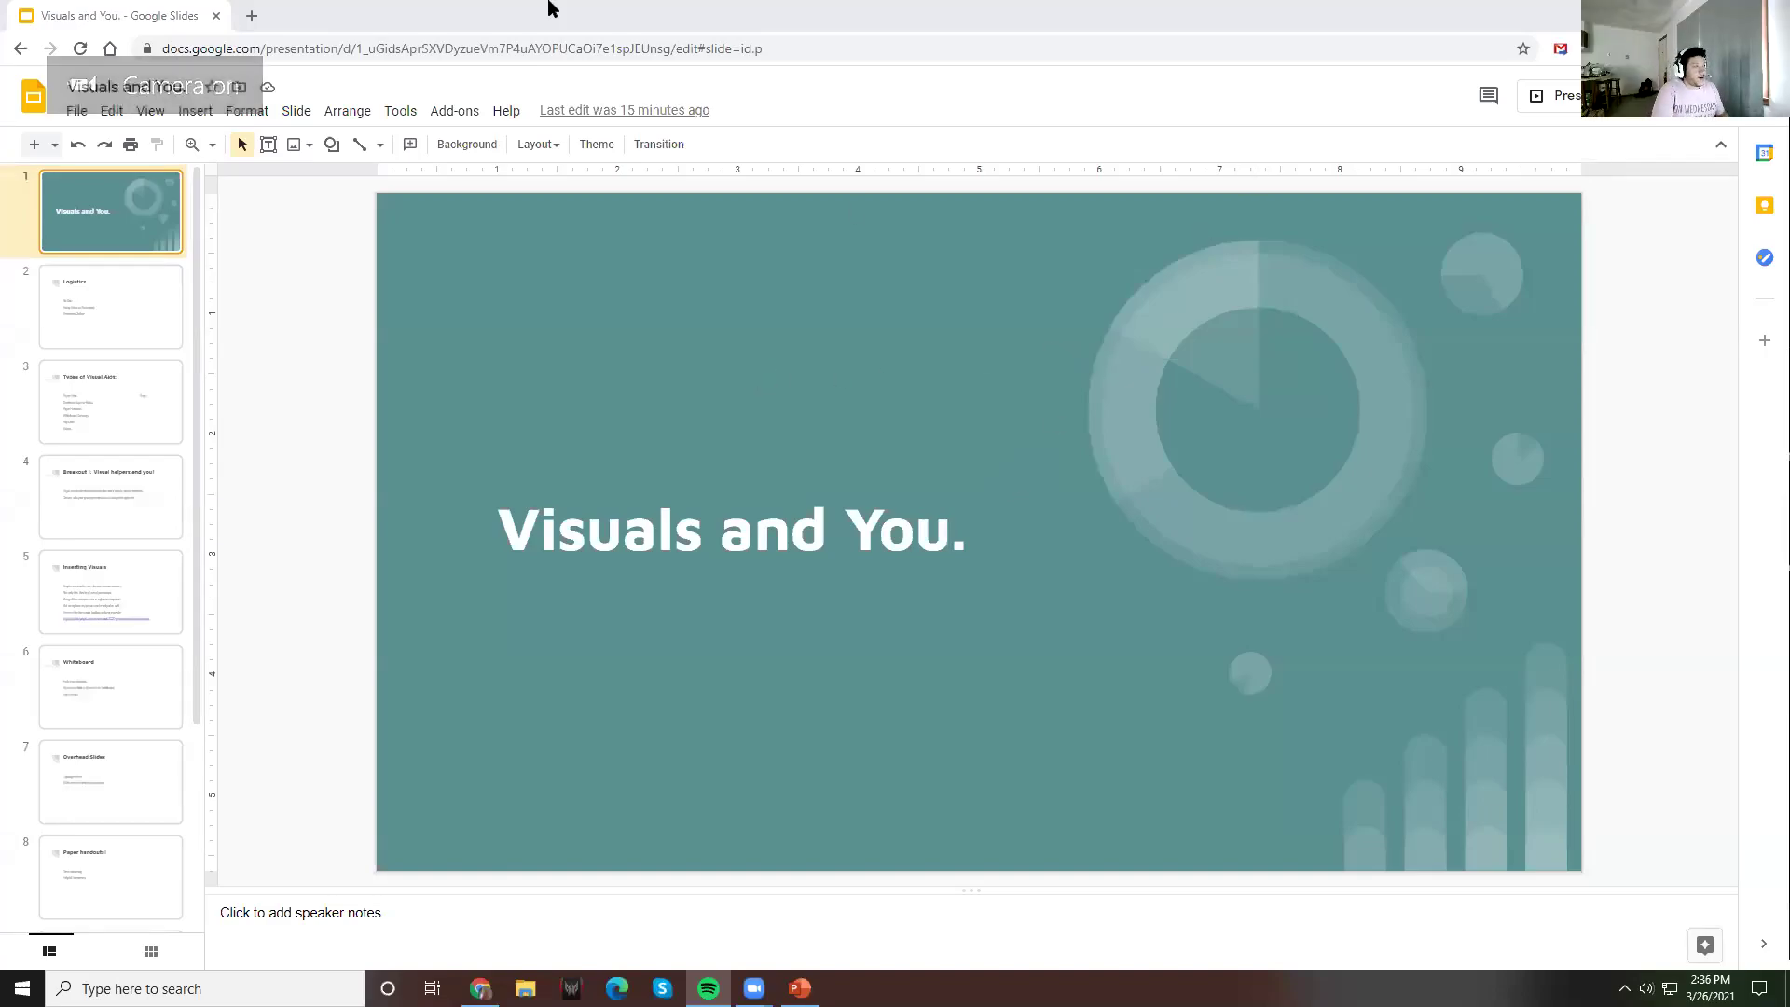
Step: Start presenting the Visuals and You deck full screen from its title slide
click(1569, 97)
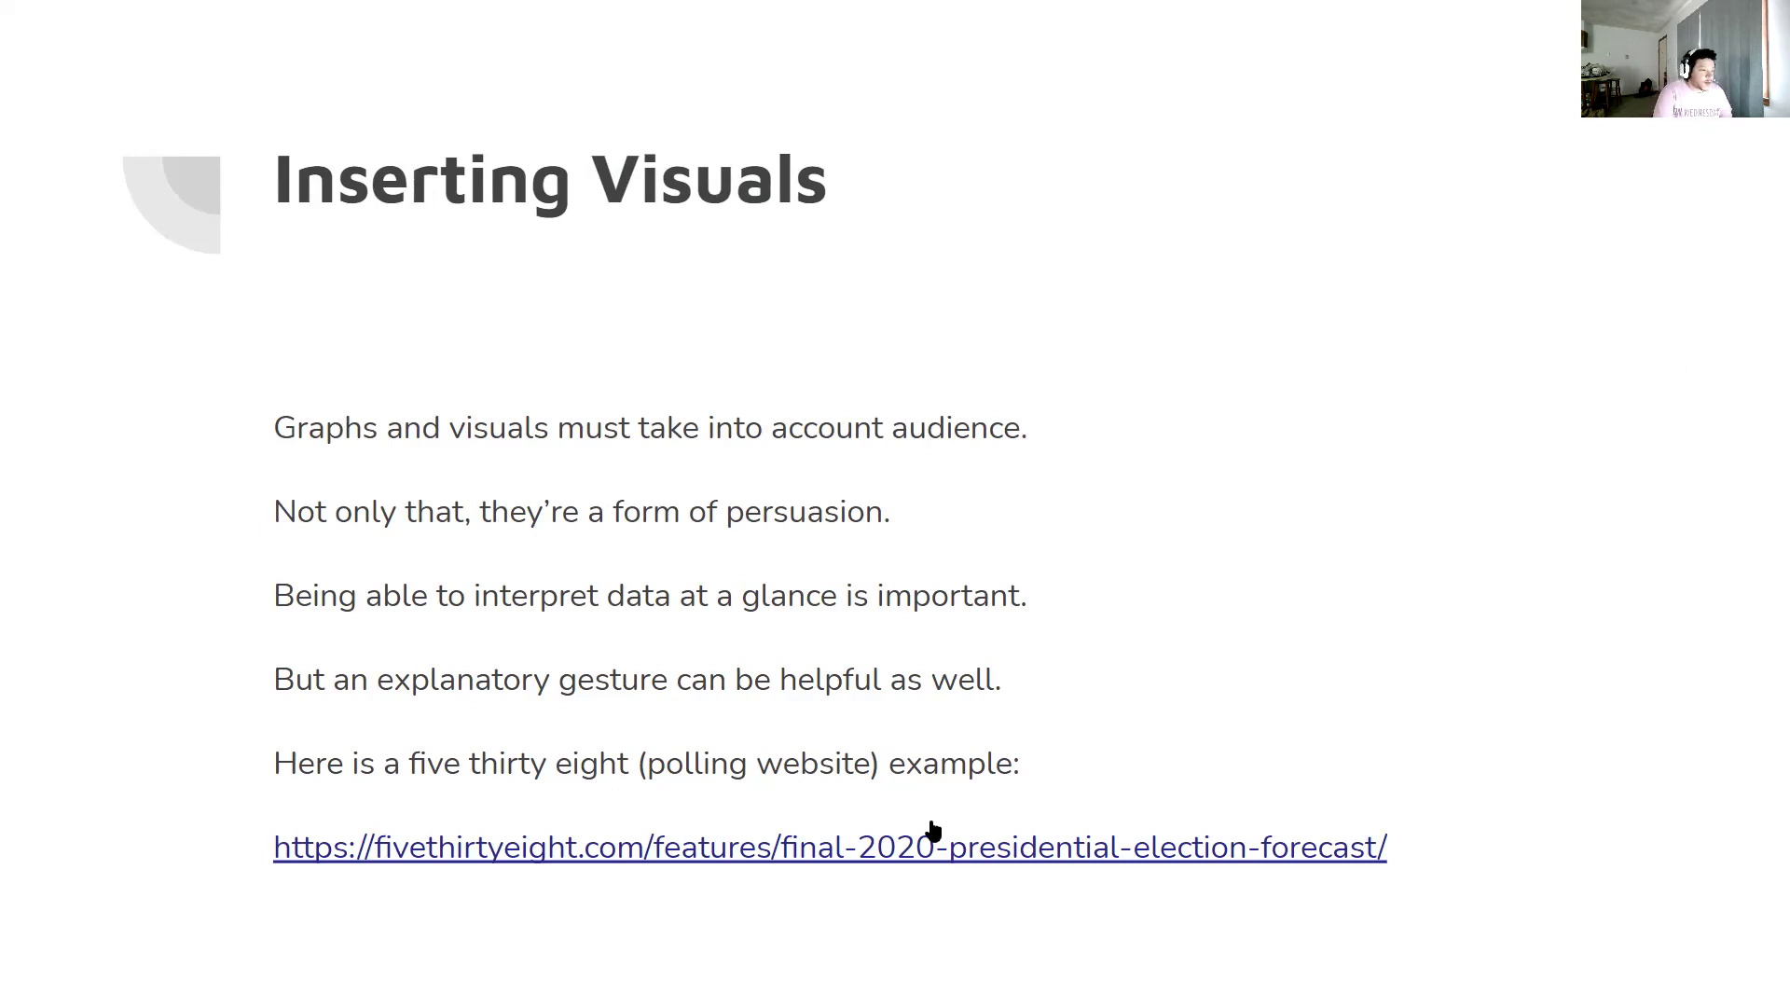
Step: Open the FiveThirtyEight 2020 forecast link and bring the 'Biden is favored' chart into view
click(927, 850)
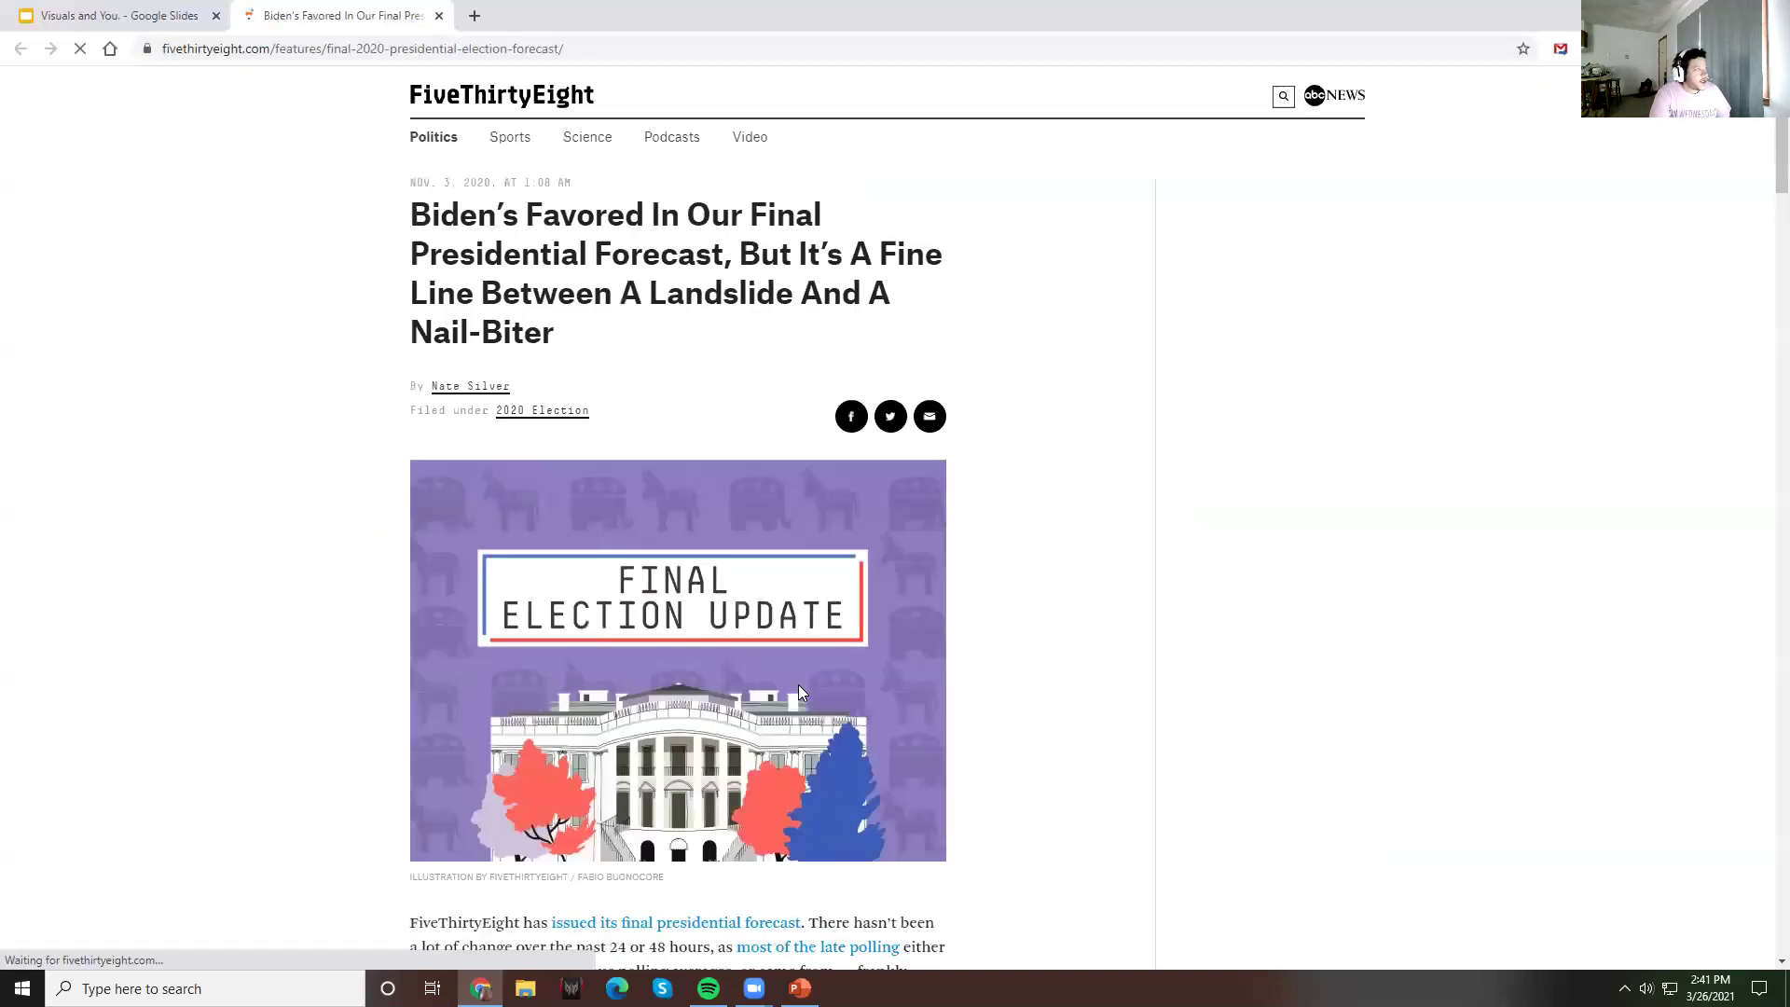
scroll(818, 687, down, 20)
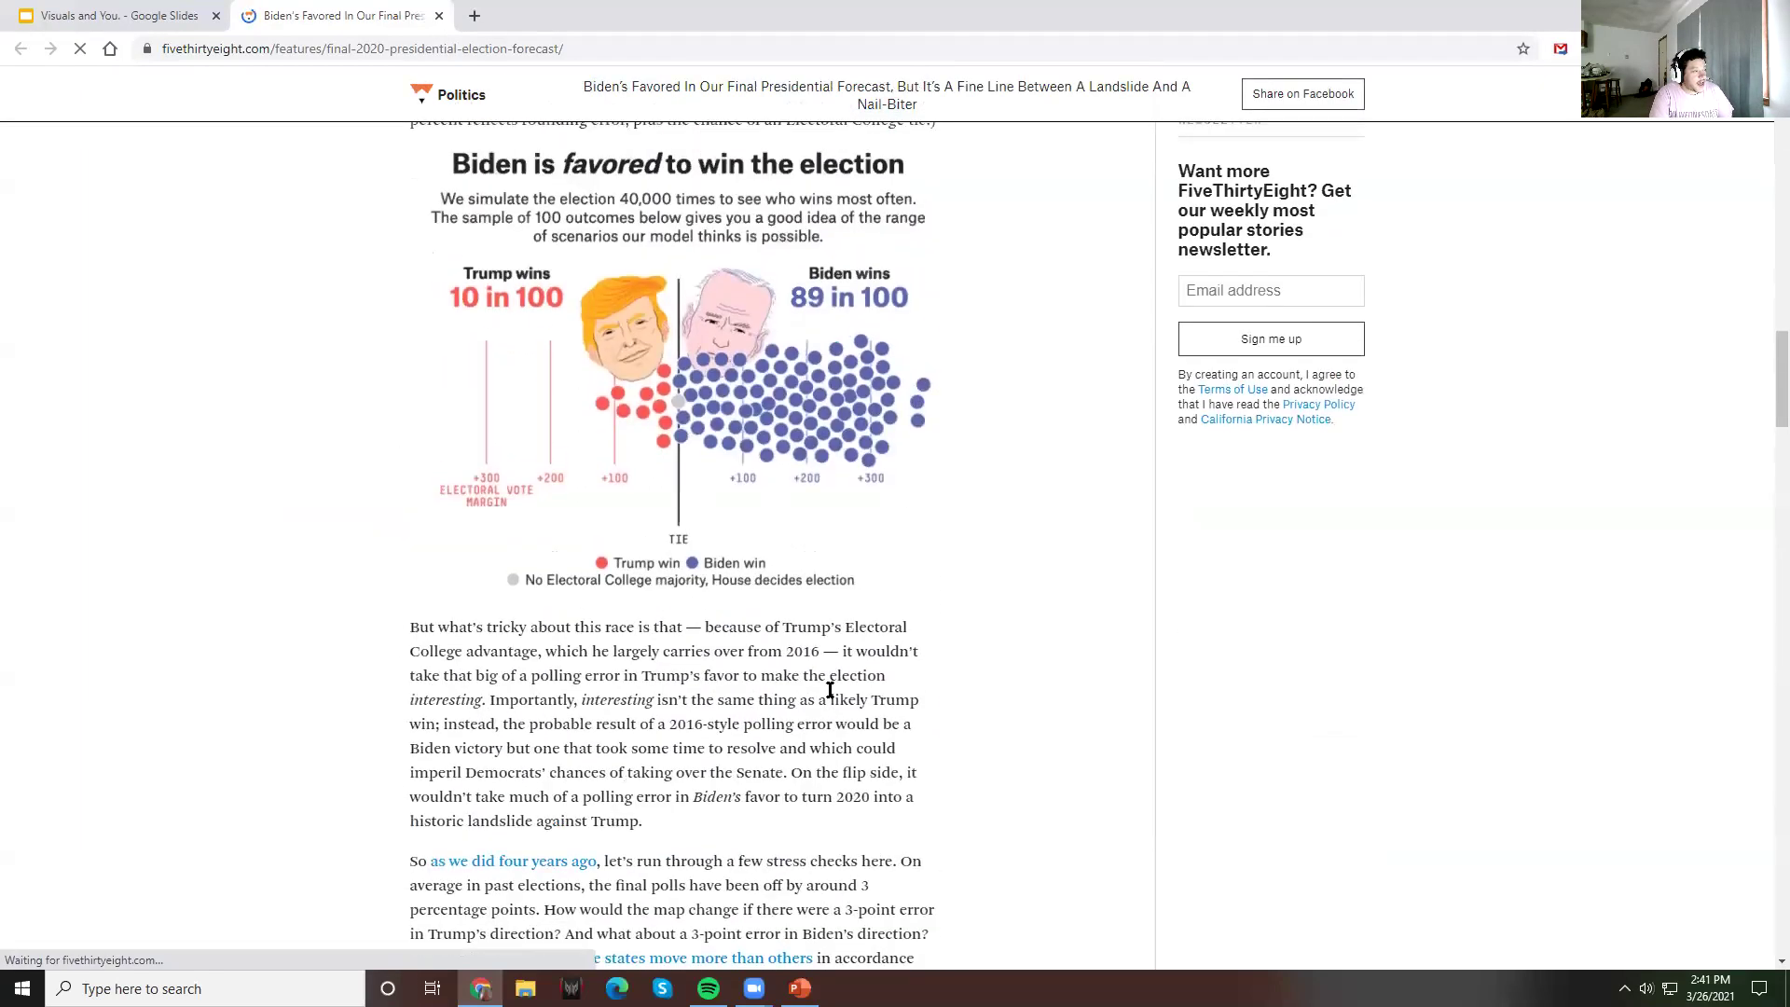
scroll(830, 689, up, 3)
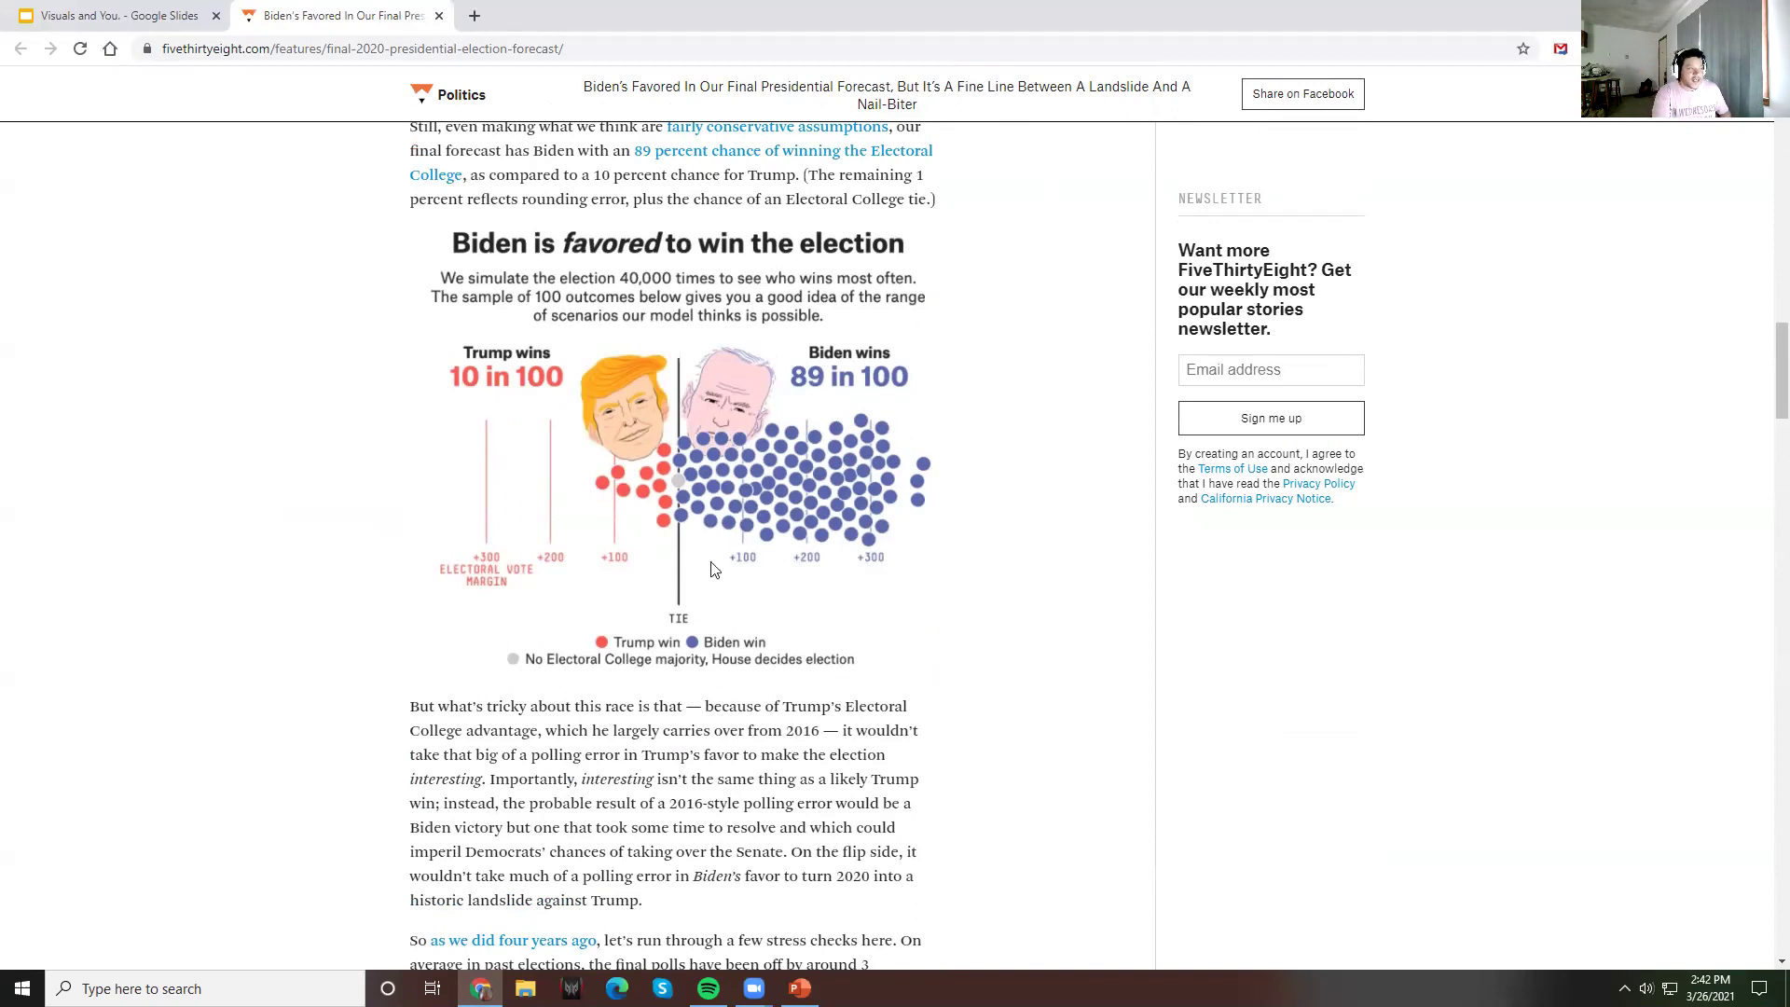
Step: Save the FiveThirtyEight election chart image as a PNG on the Desktop
right_click(652, 442)
click(789, 498)
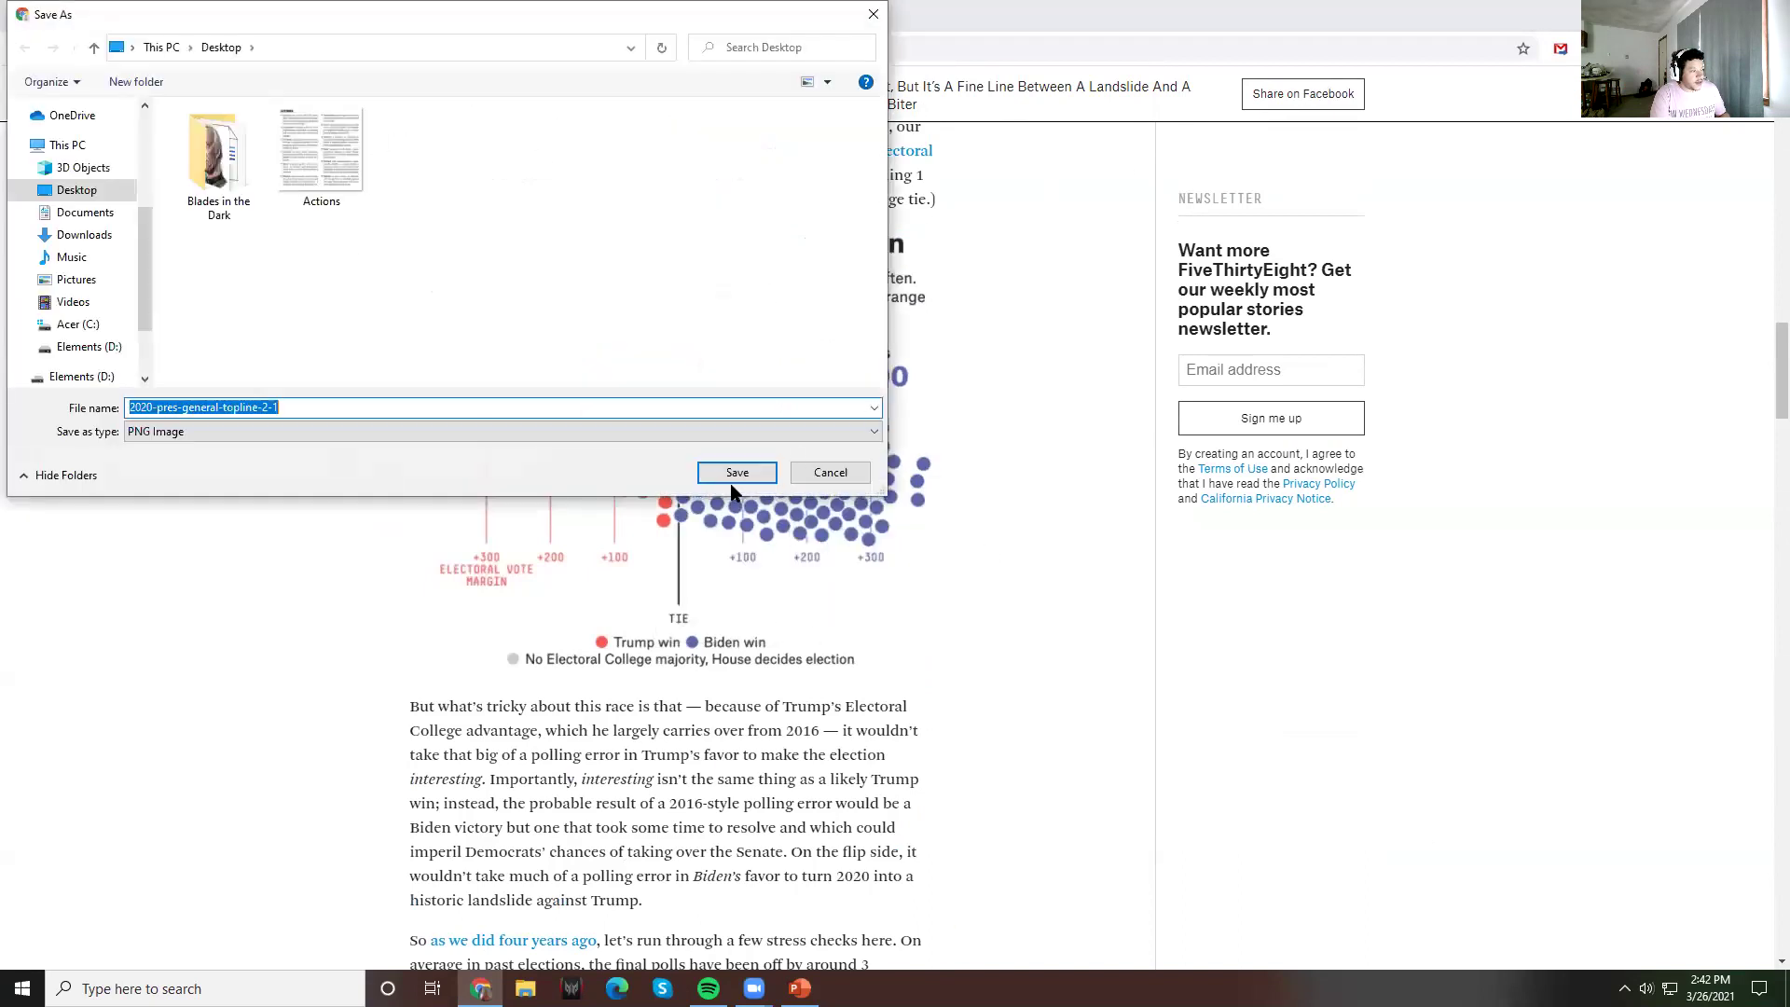
click(732, 476)
Step: Return to the Visuals and You deck and exit presentation mode to the editor
key(ctrl+shift+Tab)
right_click(1100, 269)
key(Escape)
key(ctrl+shift+f)
key(Right)
key(Escape)
key(Escape)
Step: Insert the 2020-pres-general PNG from the Desktop onto the Inserting Visuals slide
key(Up)
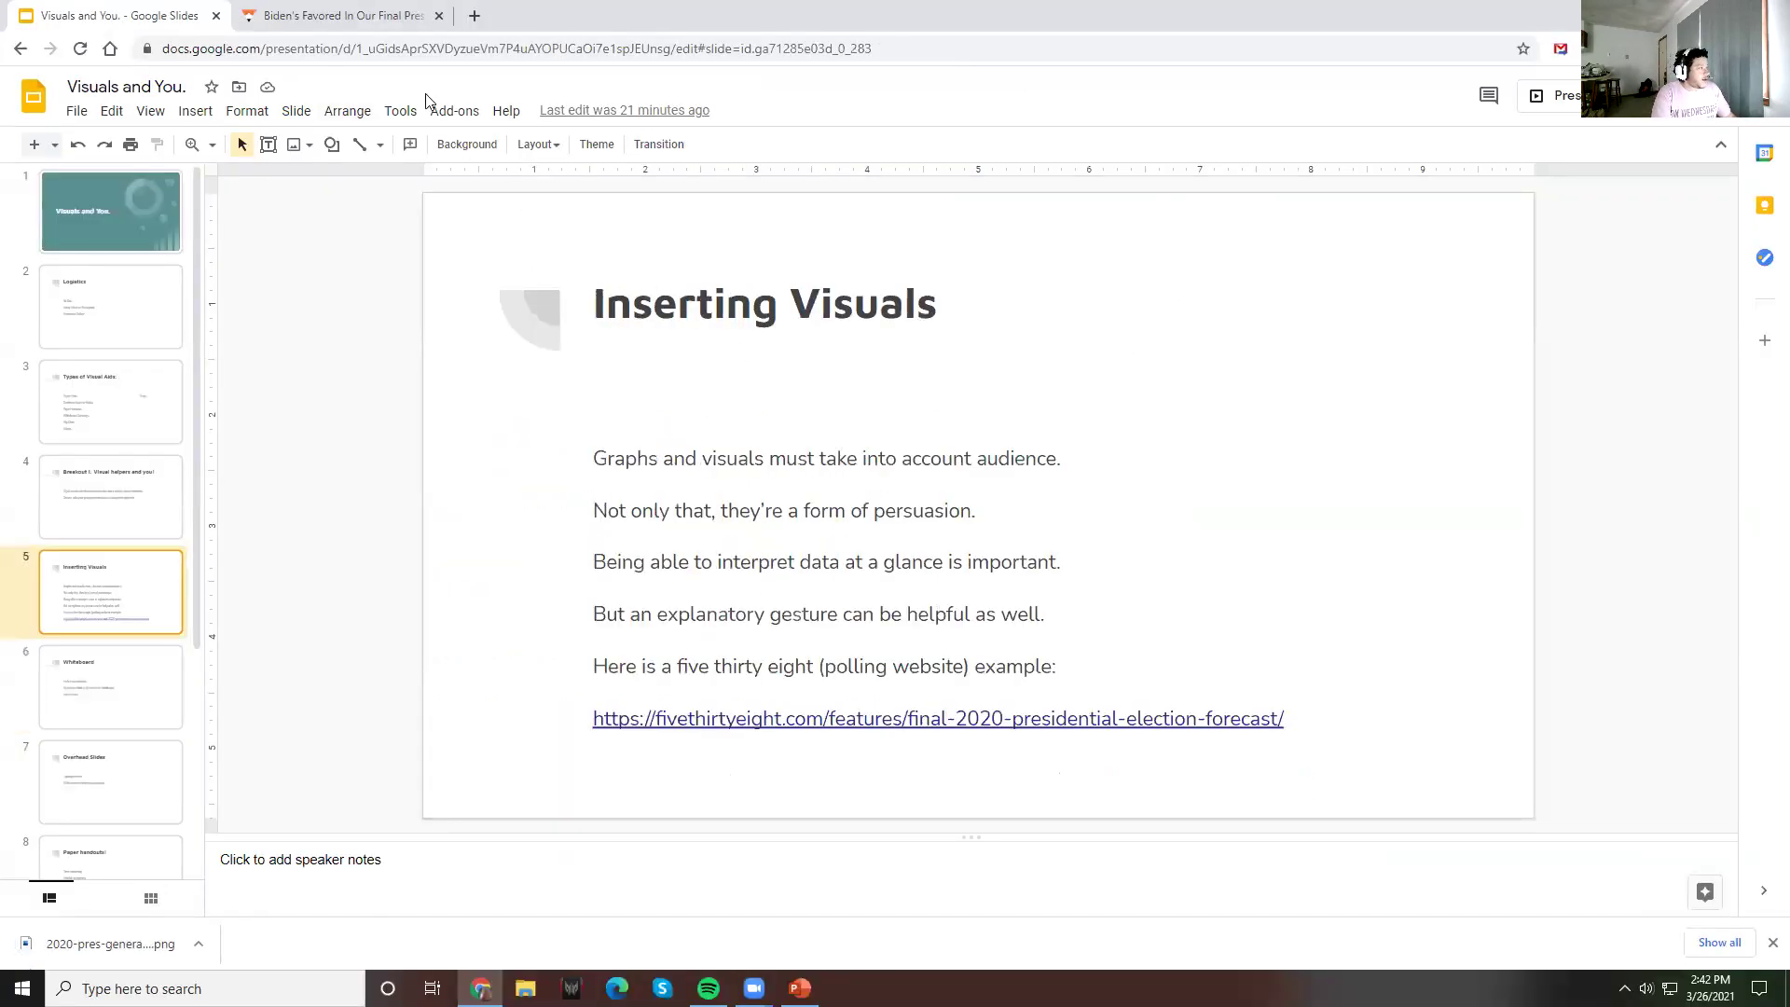
click(294, 144)
click(384, 177)
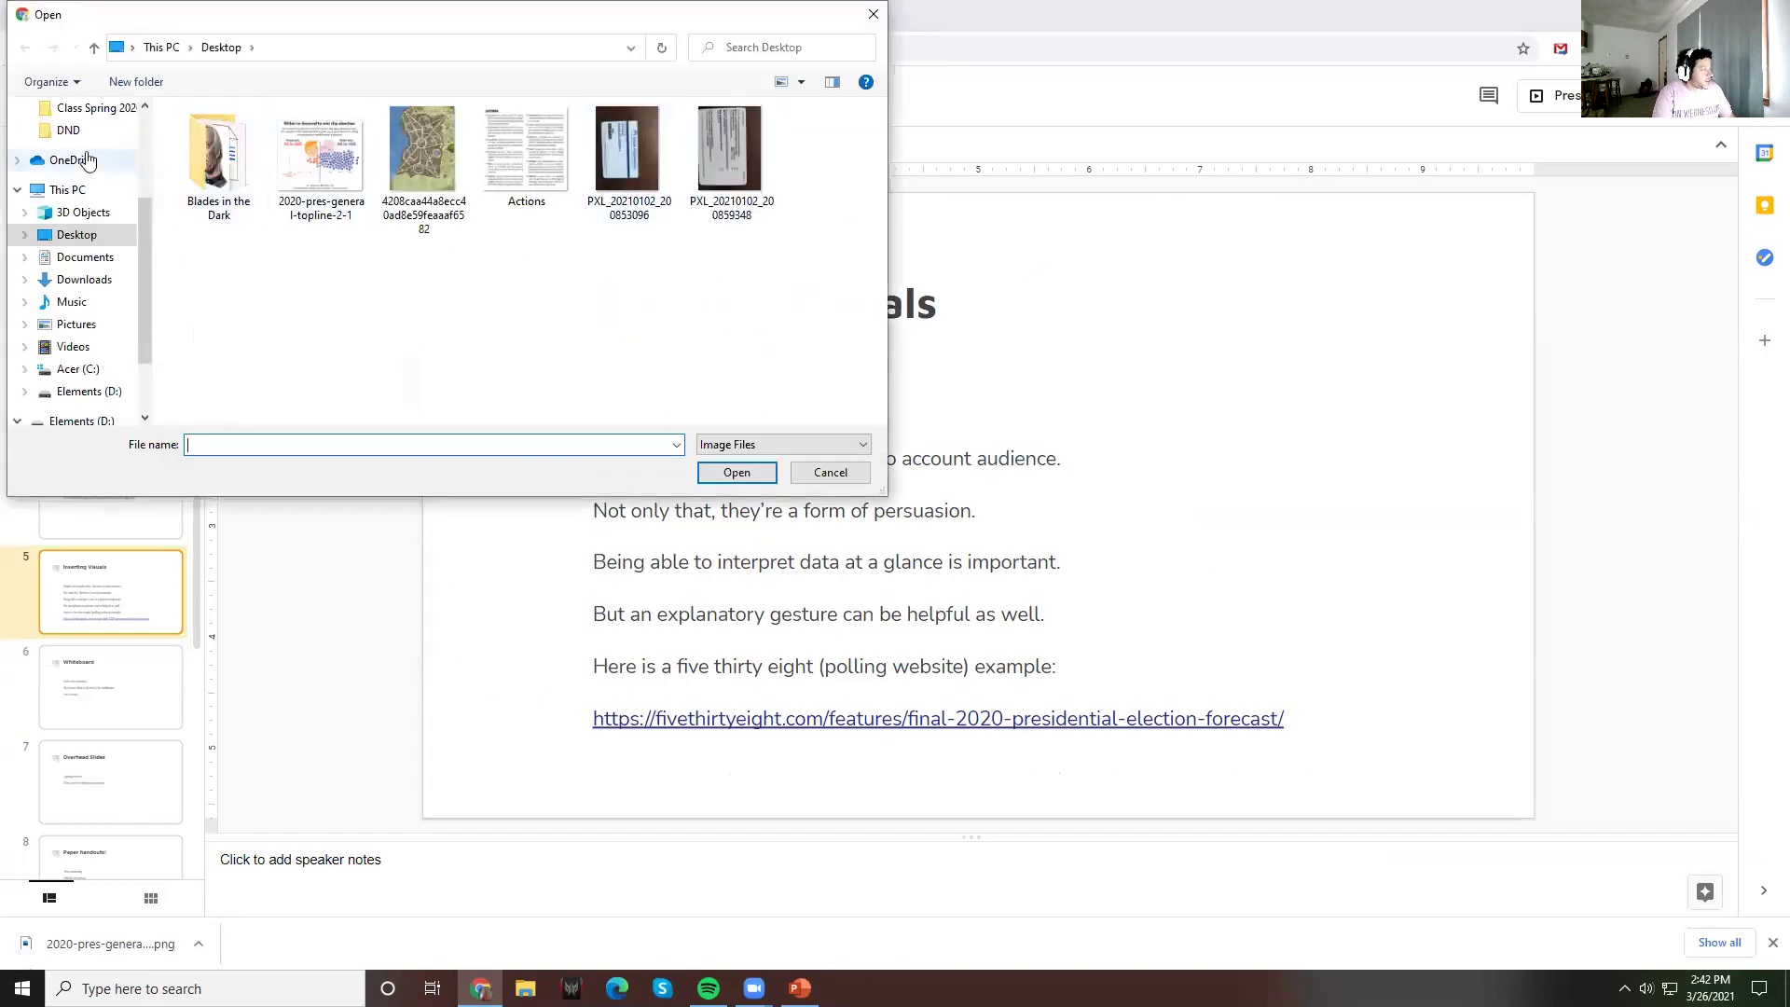
click(72, 160)
click(79, 257)
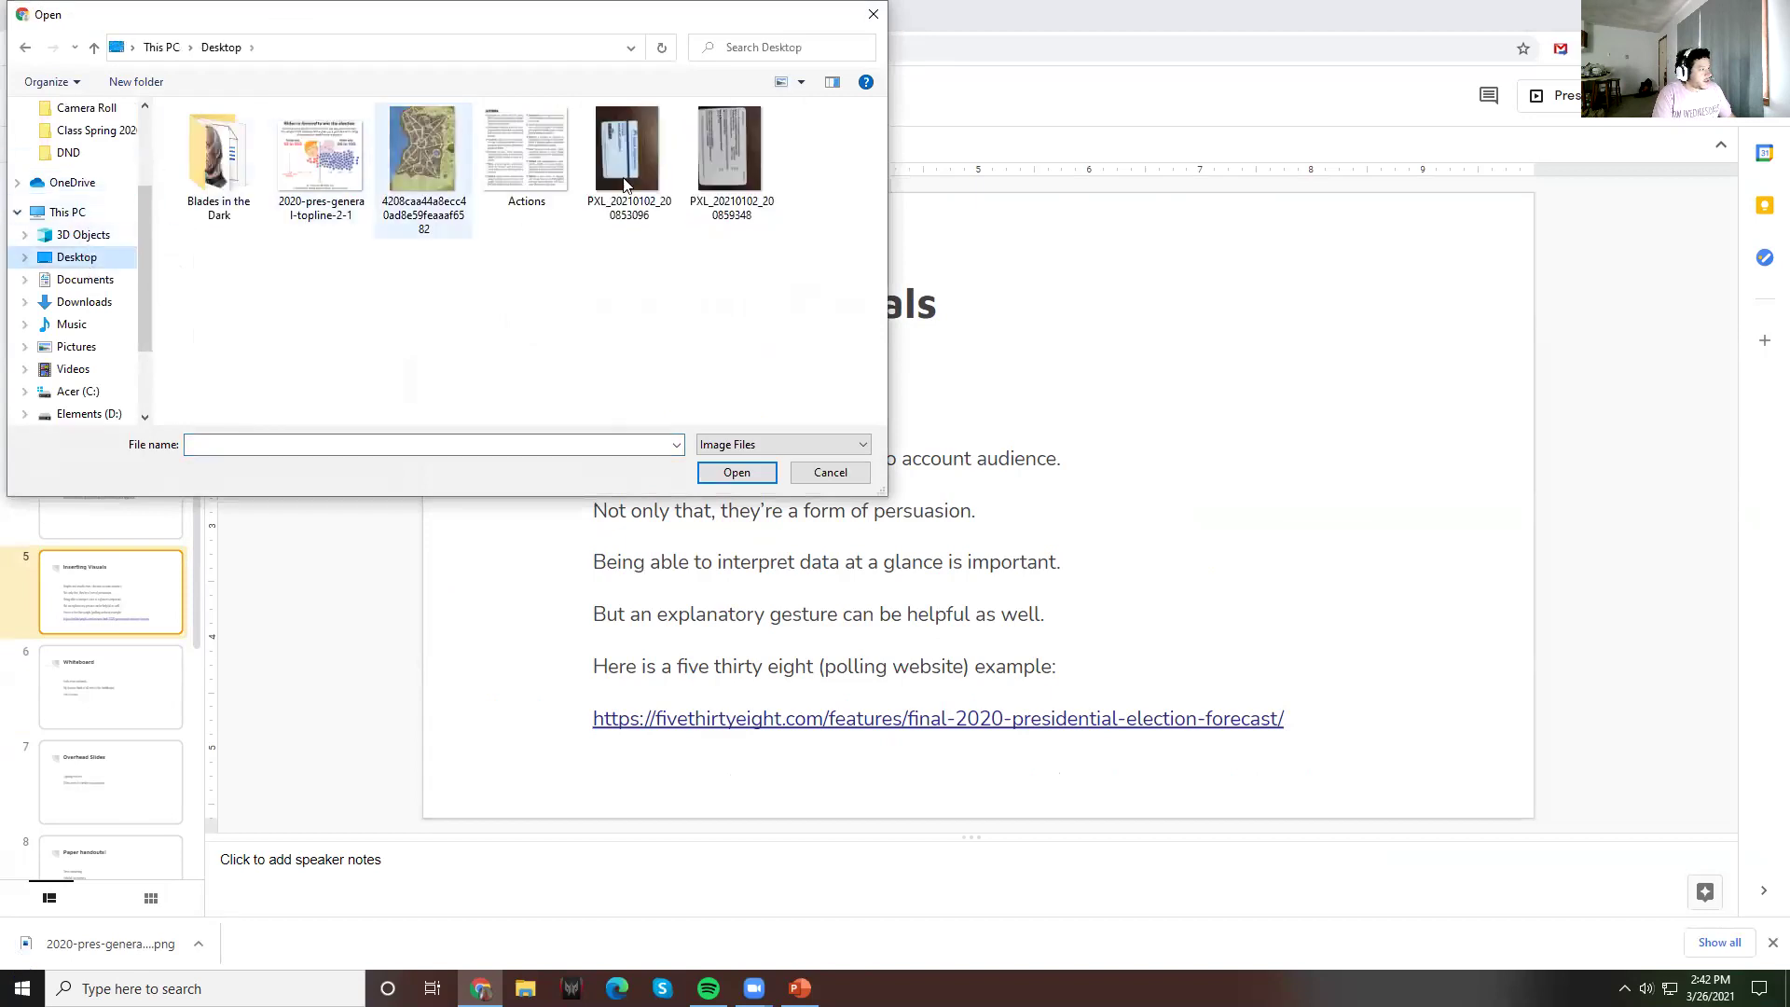
double_click(320, 149)
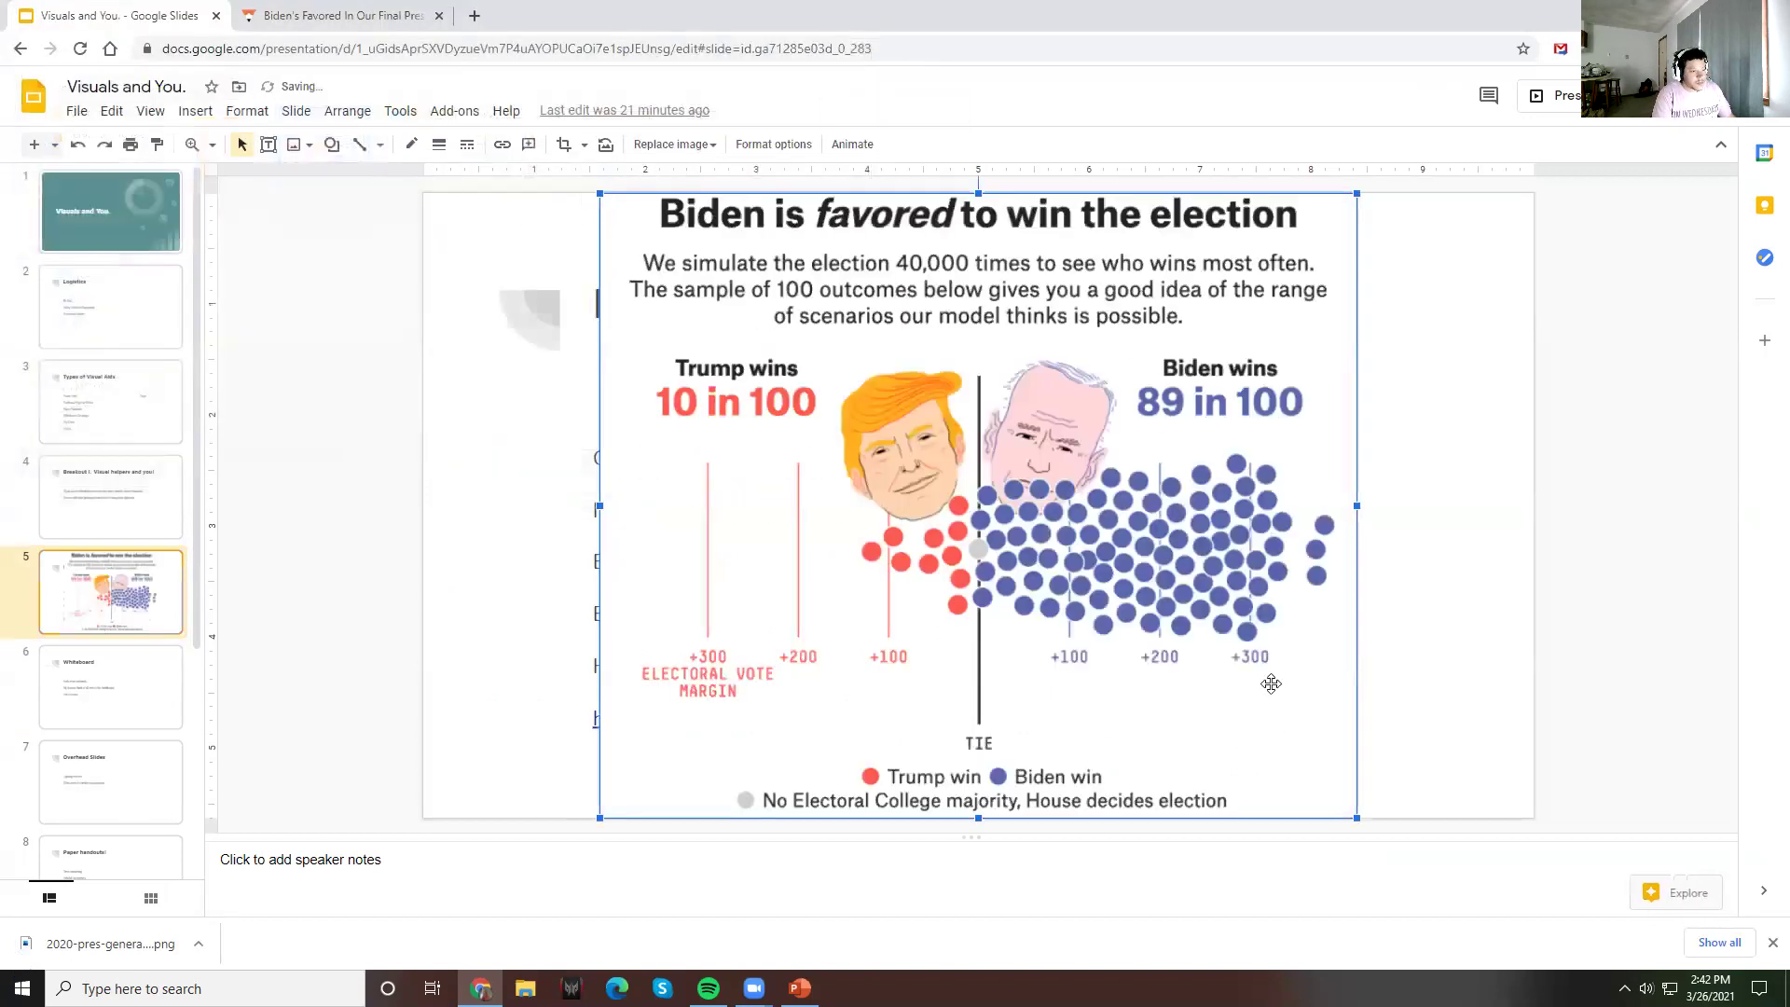
Step: Shrink the chart, move it right, and delete the slide's body text and title
drag(1357, 817, 963, 539)
drag(829, 406, 1296, 471)
click(1325, 738)
click(1281, 718)
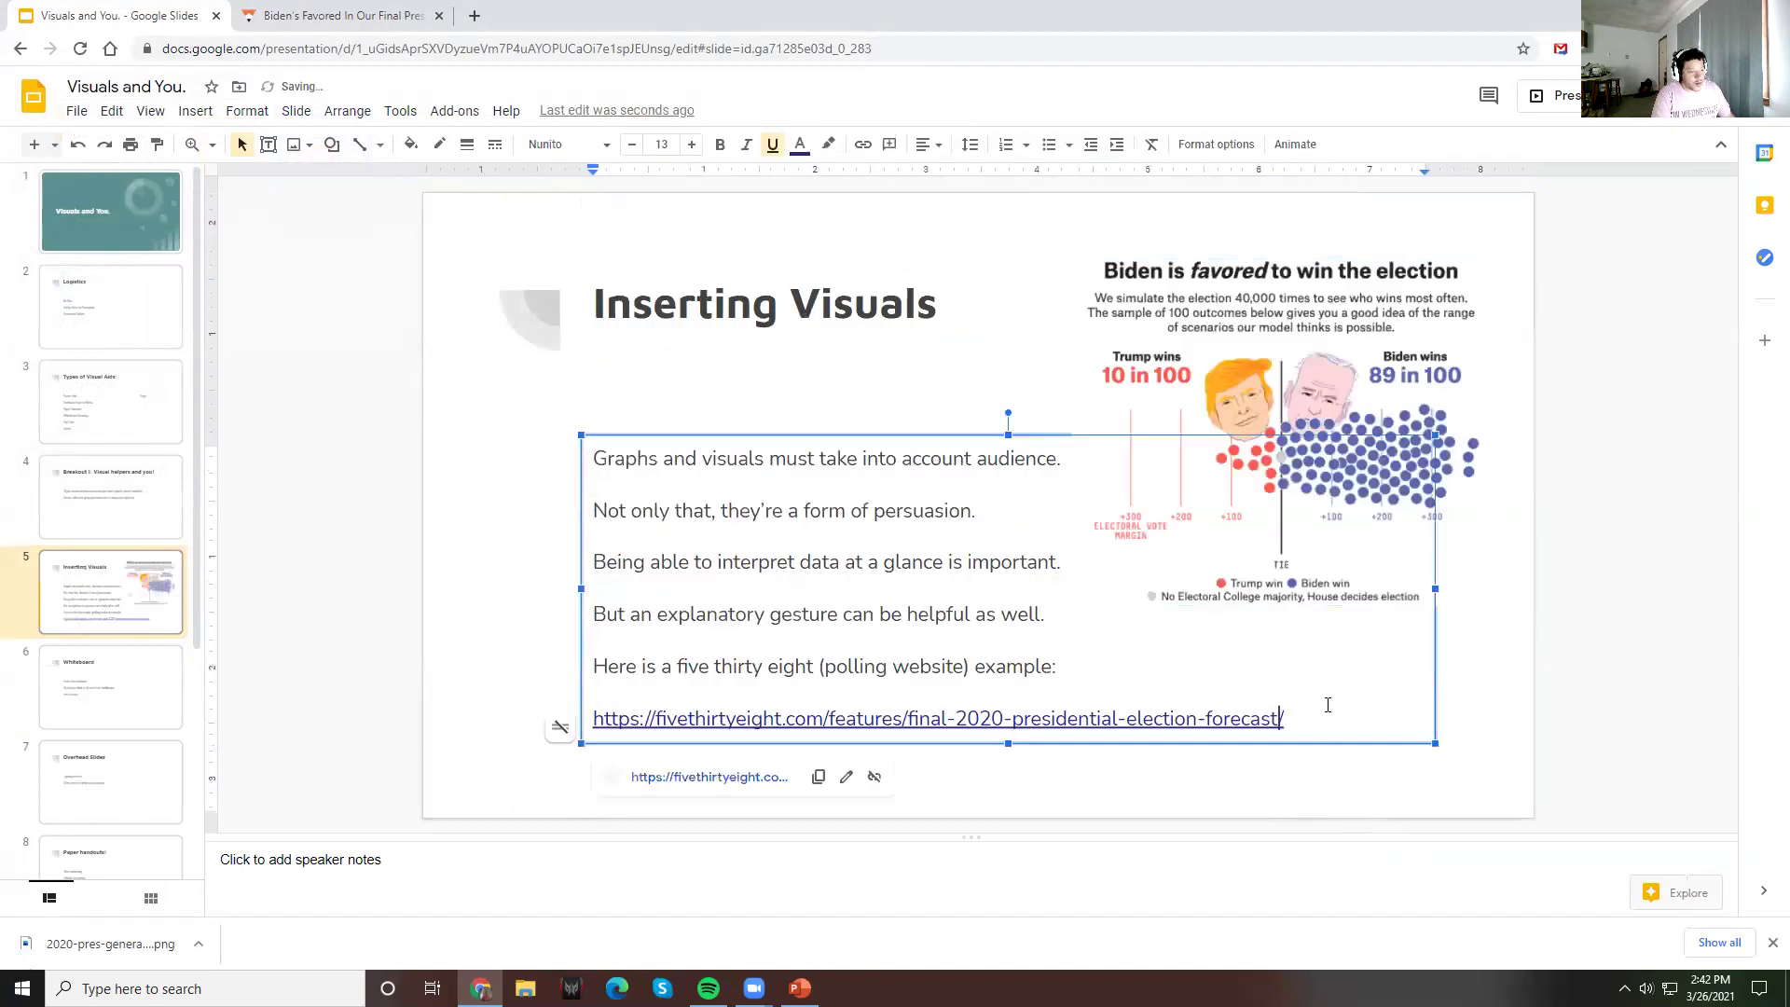
drag(1314, 713, 451, 478)
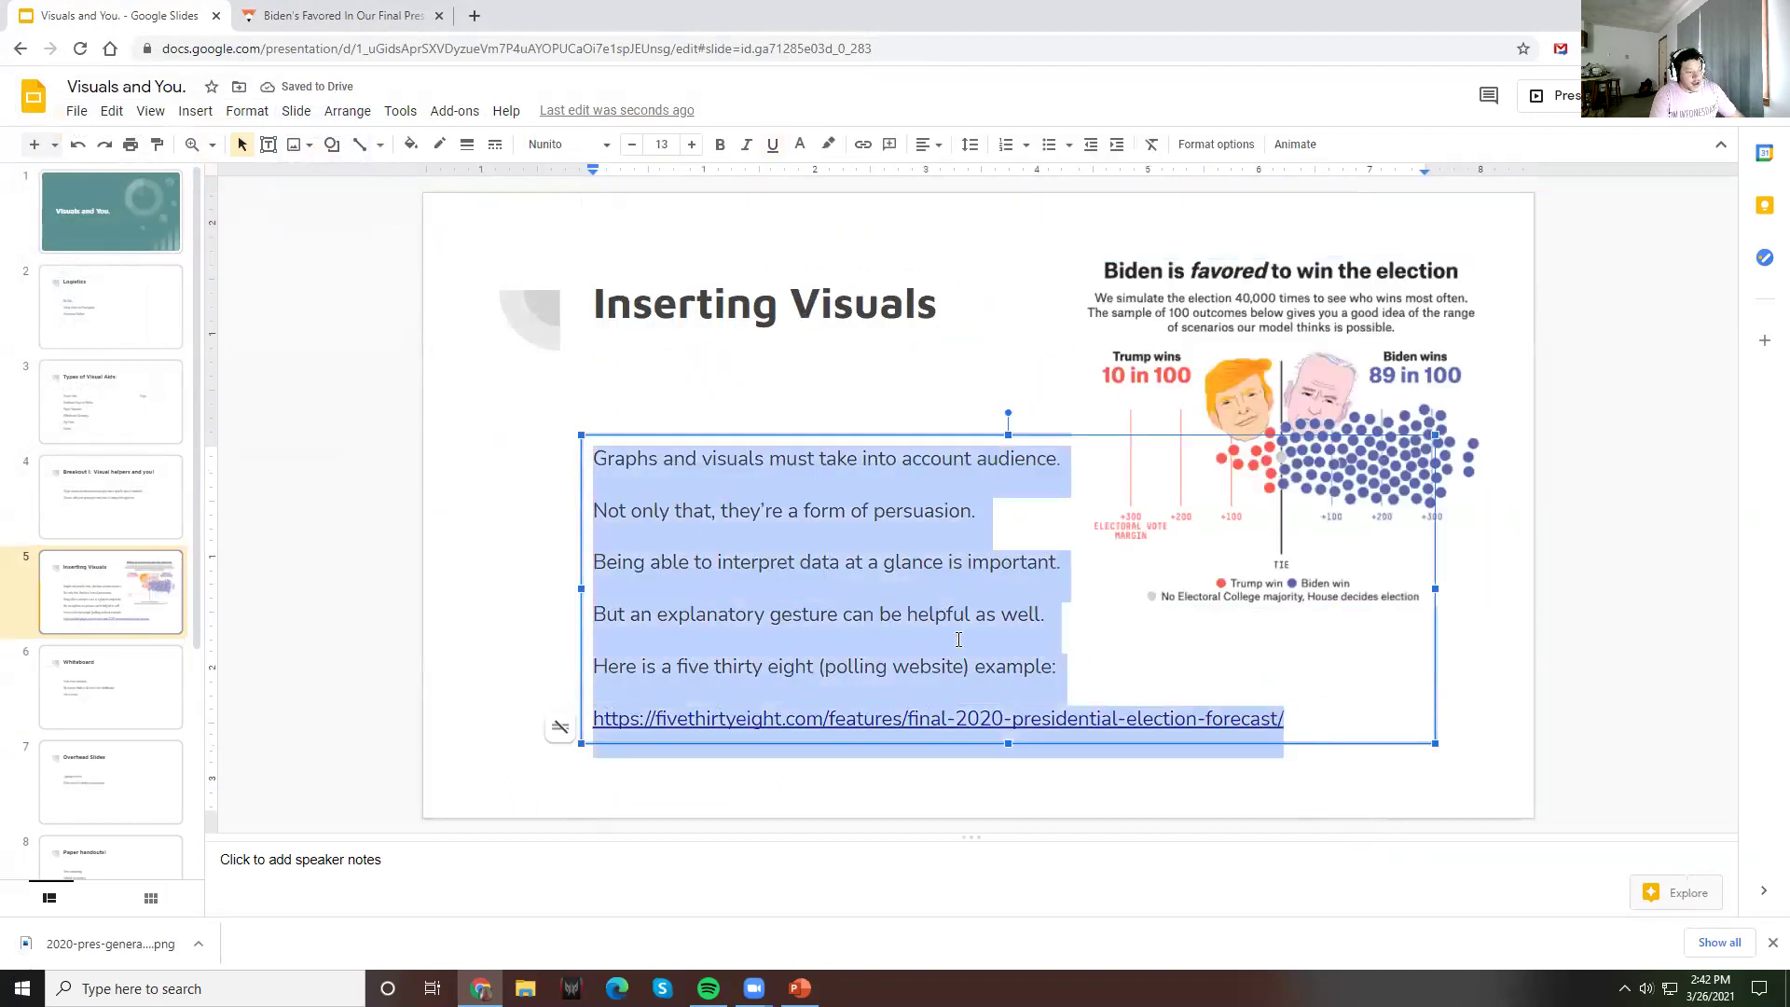
key(BackSpace)
triple_click(777, 293)
key(BackSpace)
Step: Reposition and enlarge the election chart so it fills the slide's right half
click(1383, 443)
drag(844, 678, 791, 373)
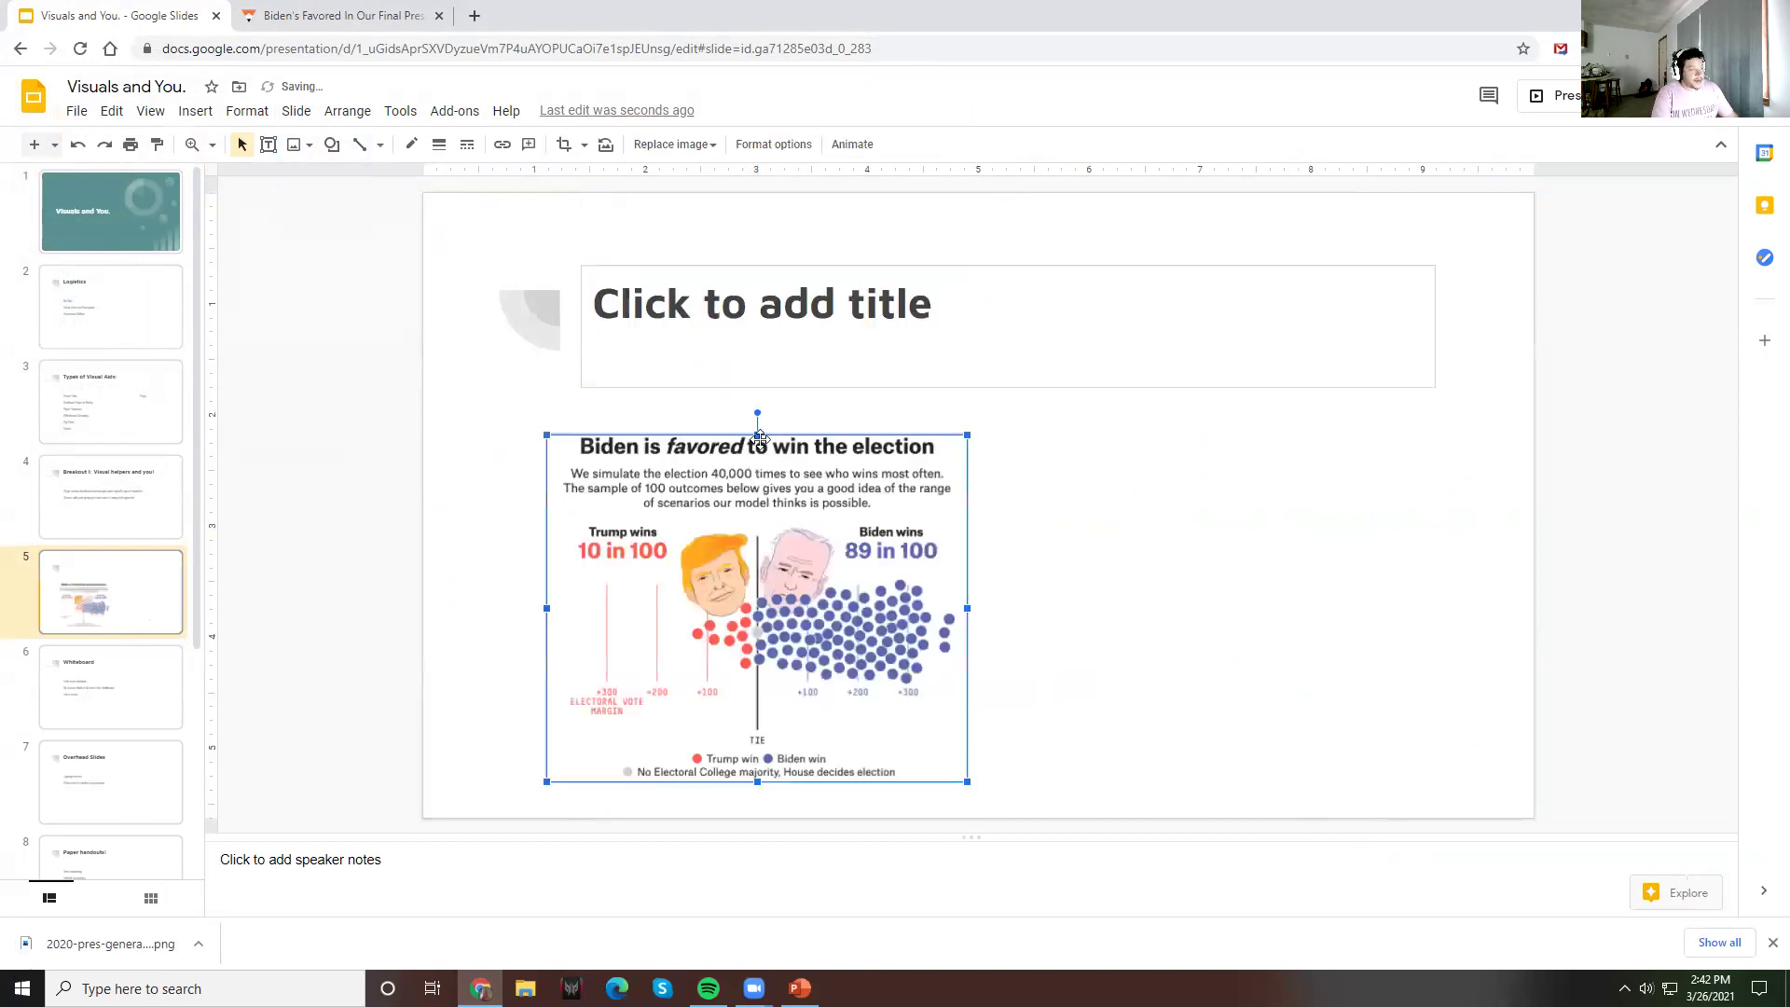
drag(956, 444, 693, 422)
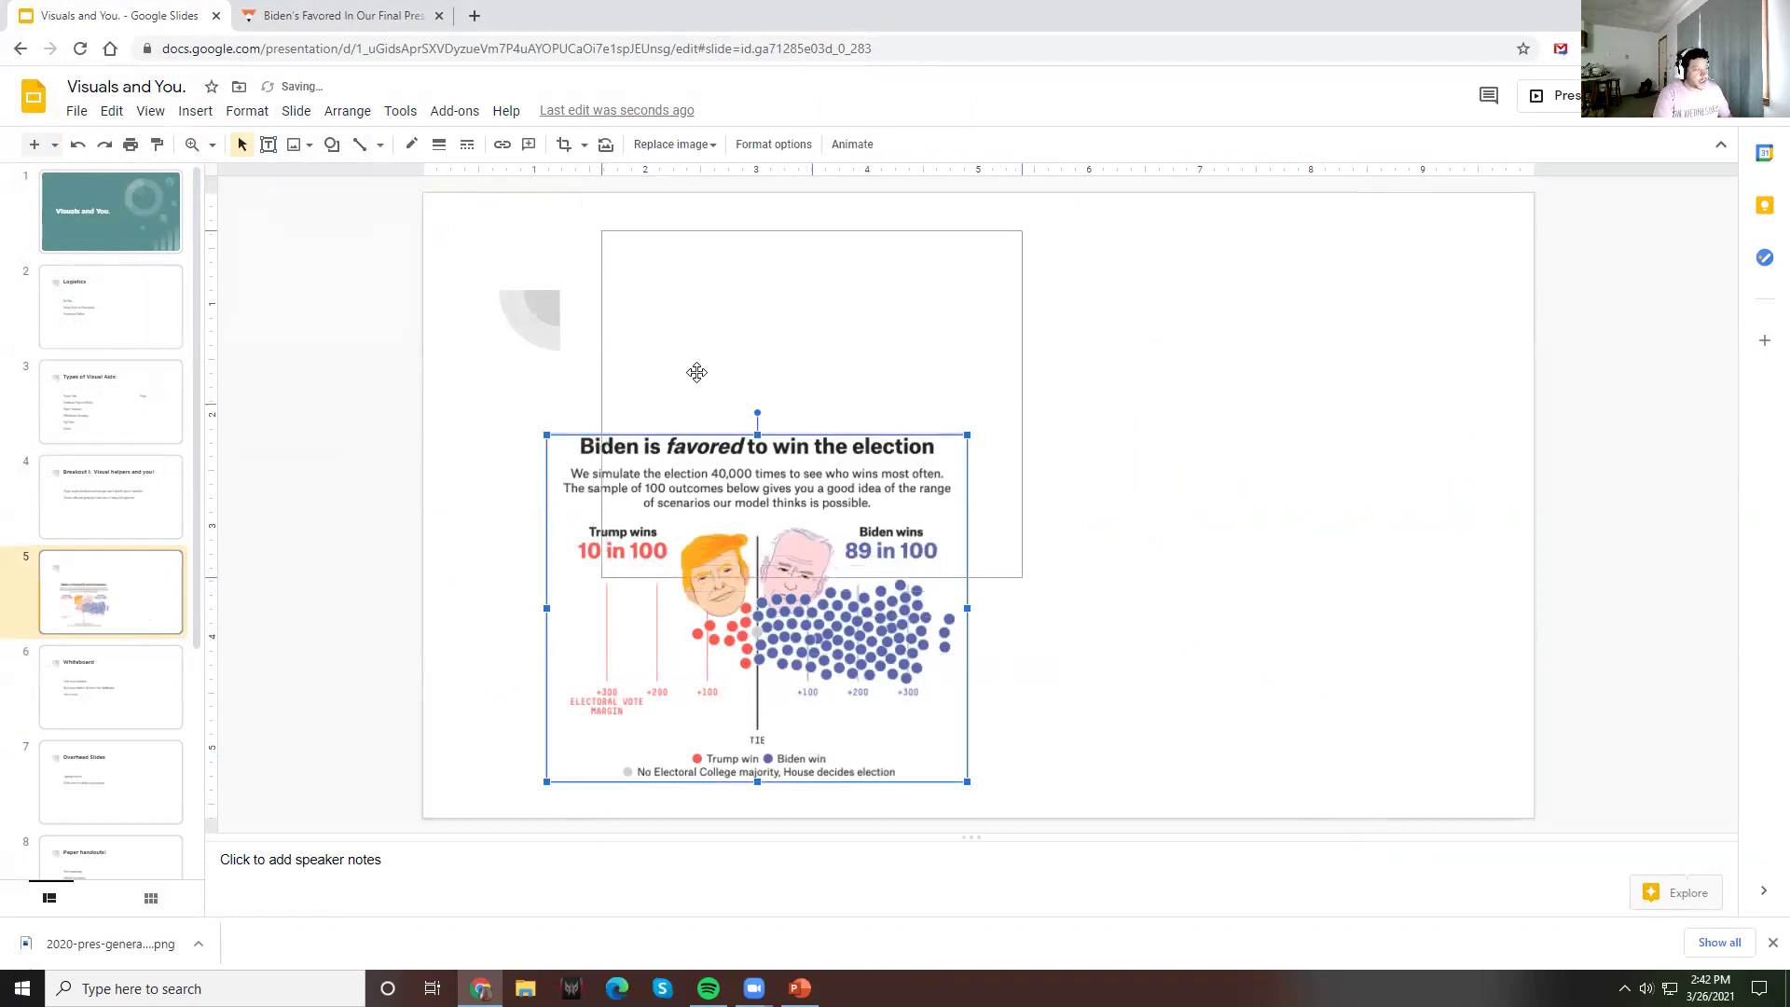
drag(696, 372, 687, 401)
drag(918, 557, 1072, 634)
click(1179, 687)
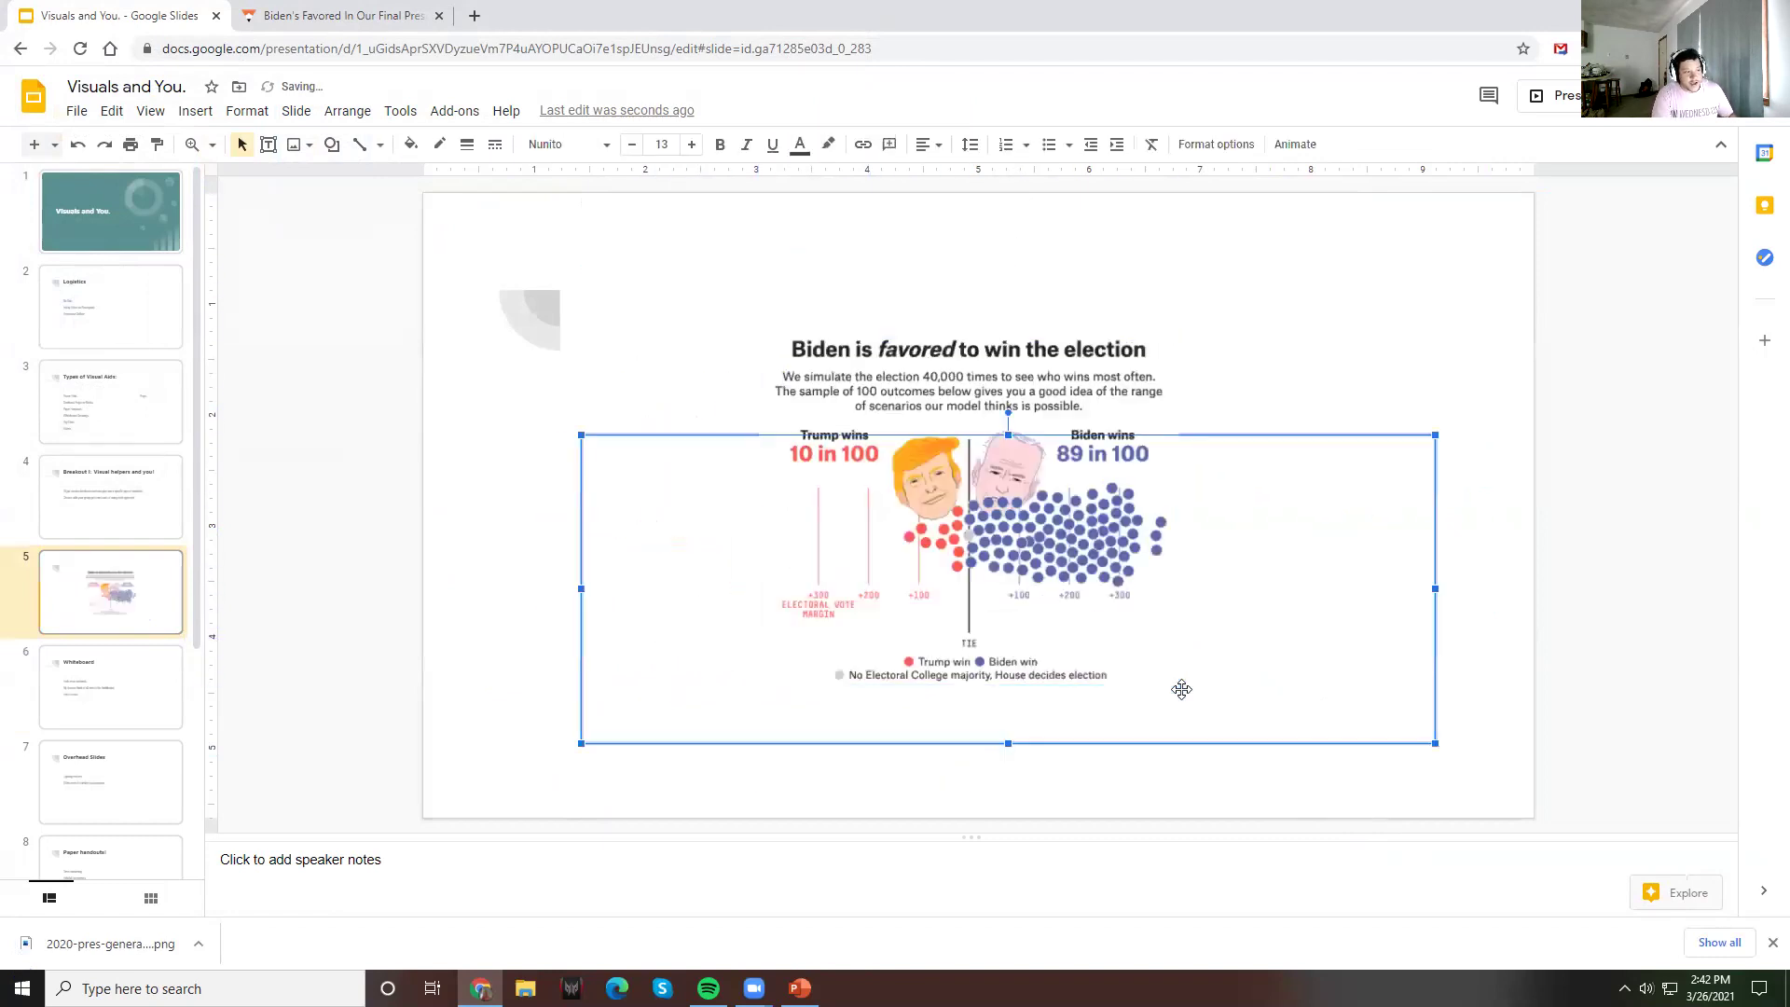
click(1084, 345)
drag(1180, 682, 1325, 805)
drag(1121, 553, 1292, 472)
click(683, 312)
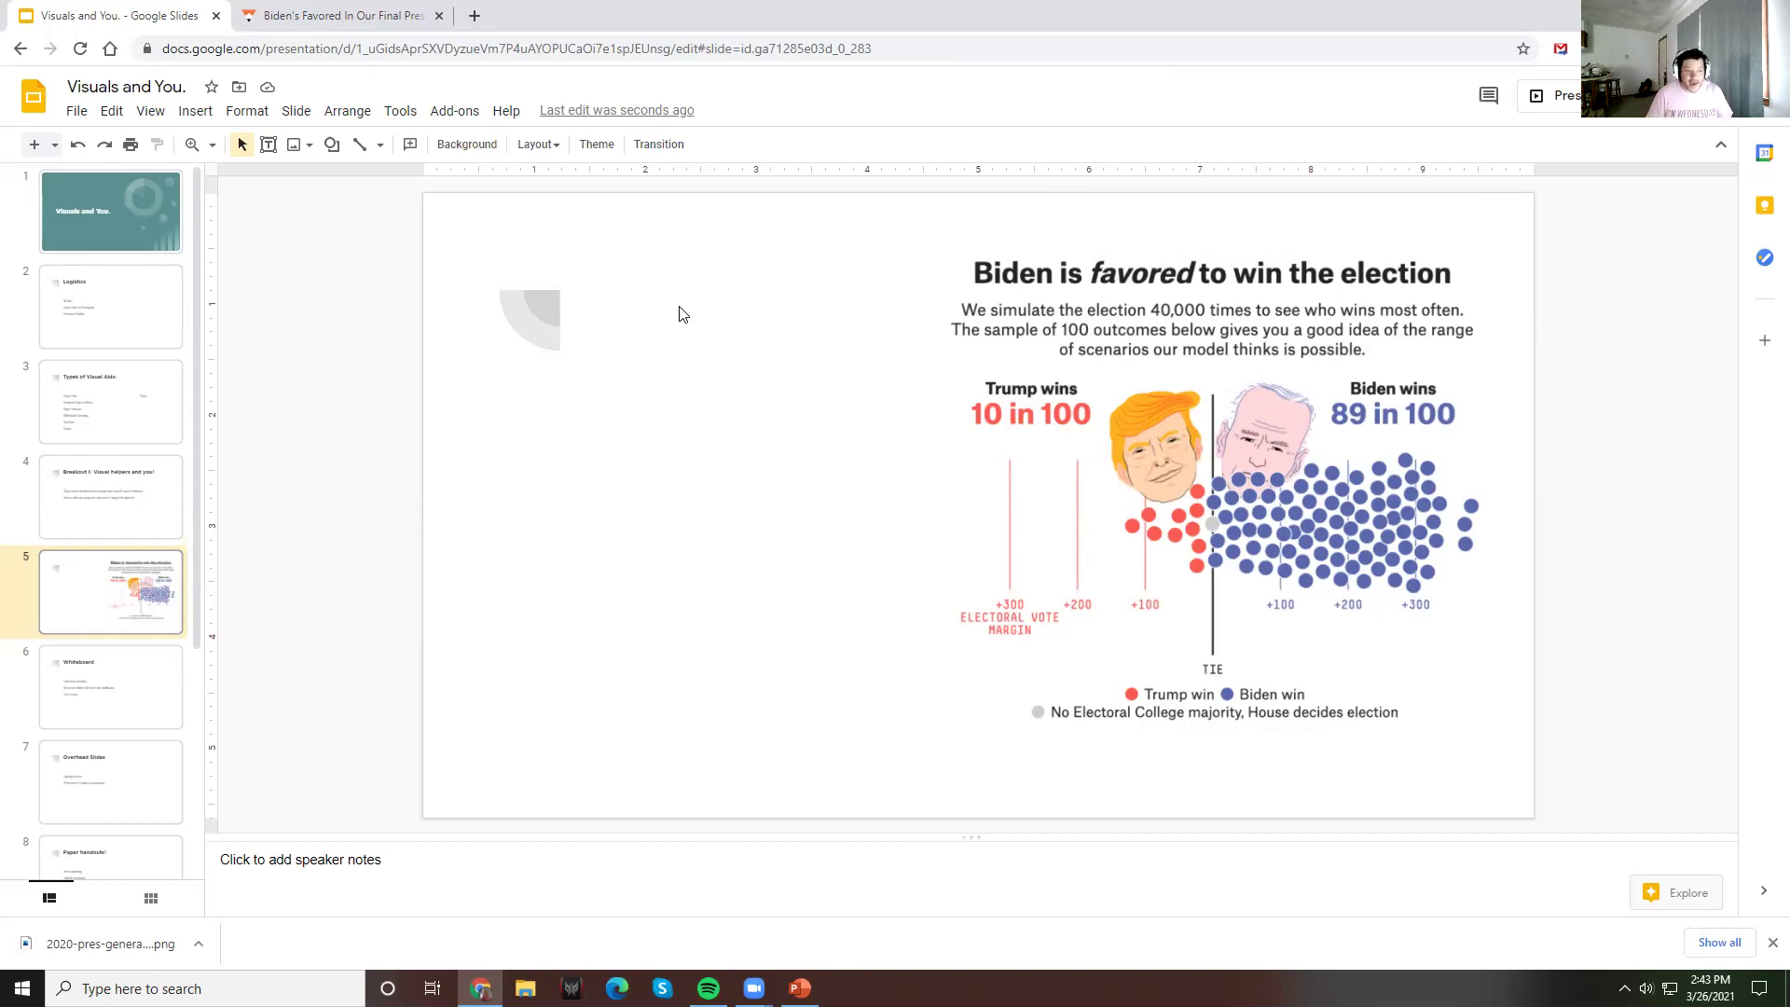
click(1202, 345)
drag(1287, 337, 949, 399)
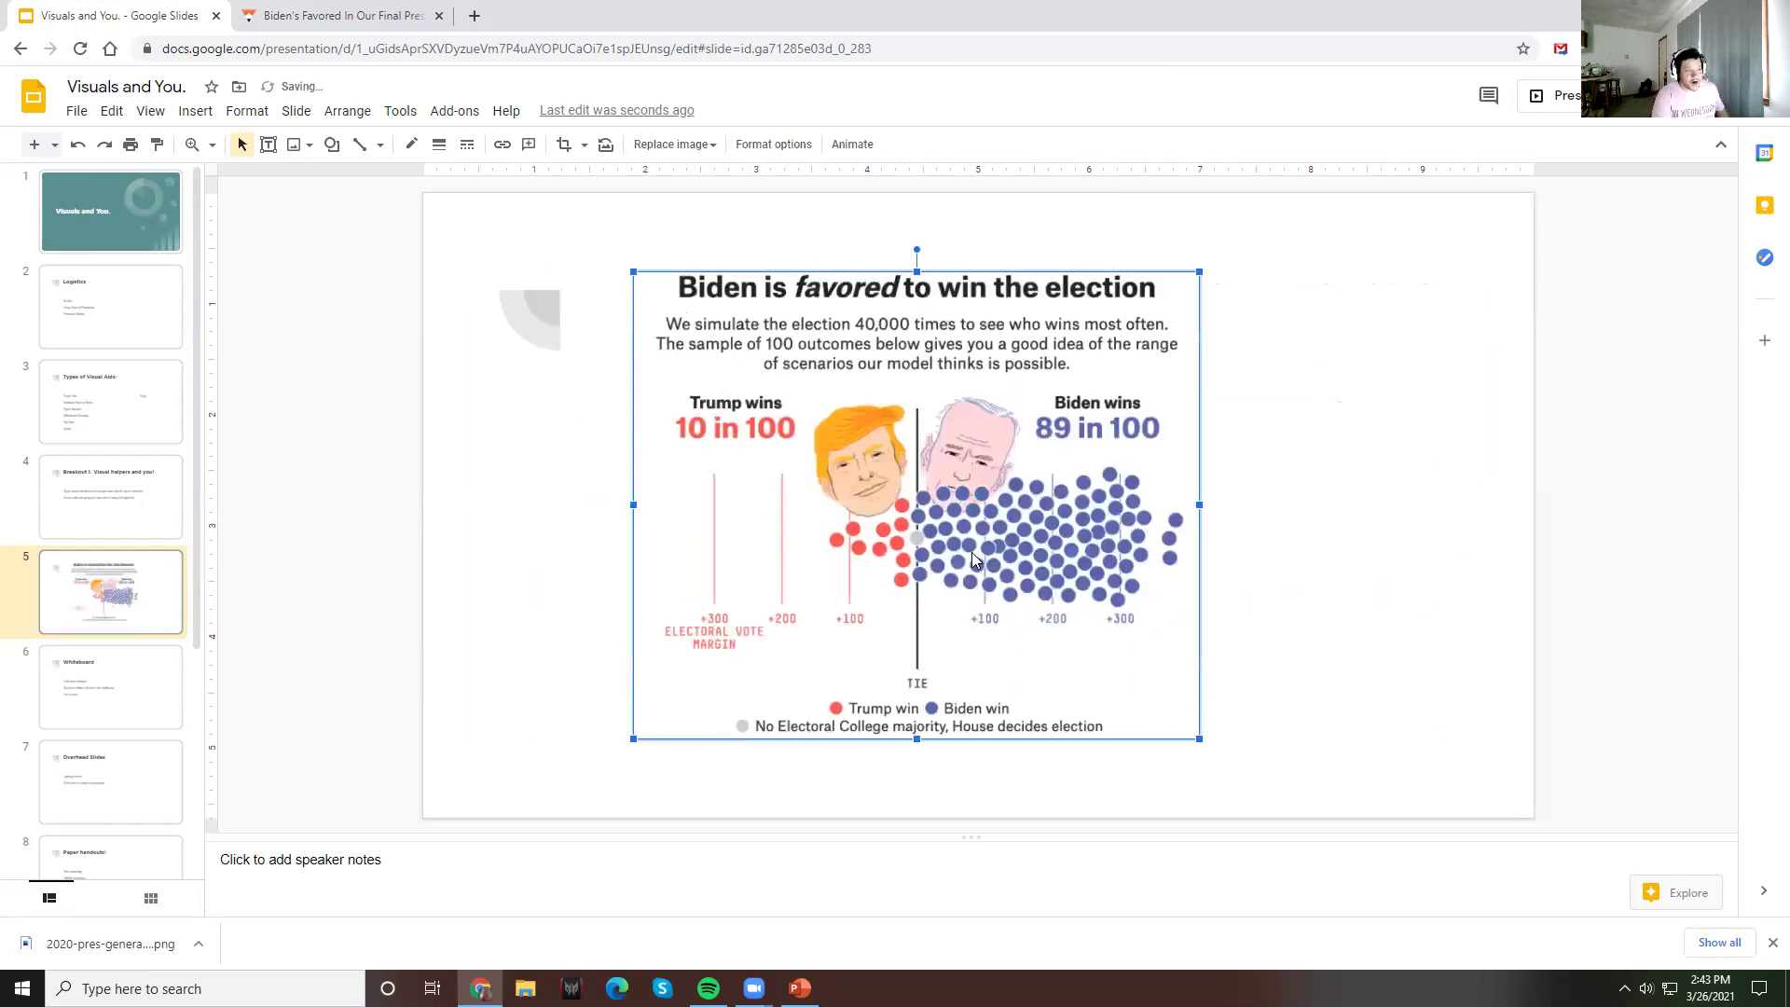
key(Escape)
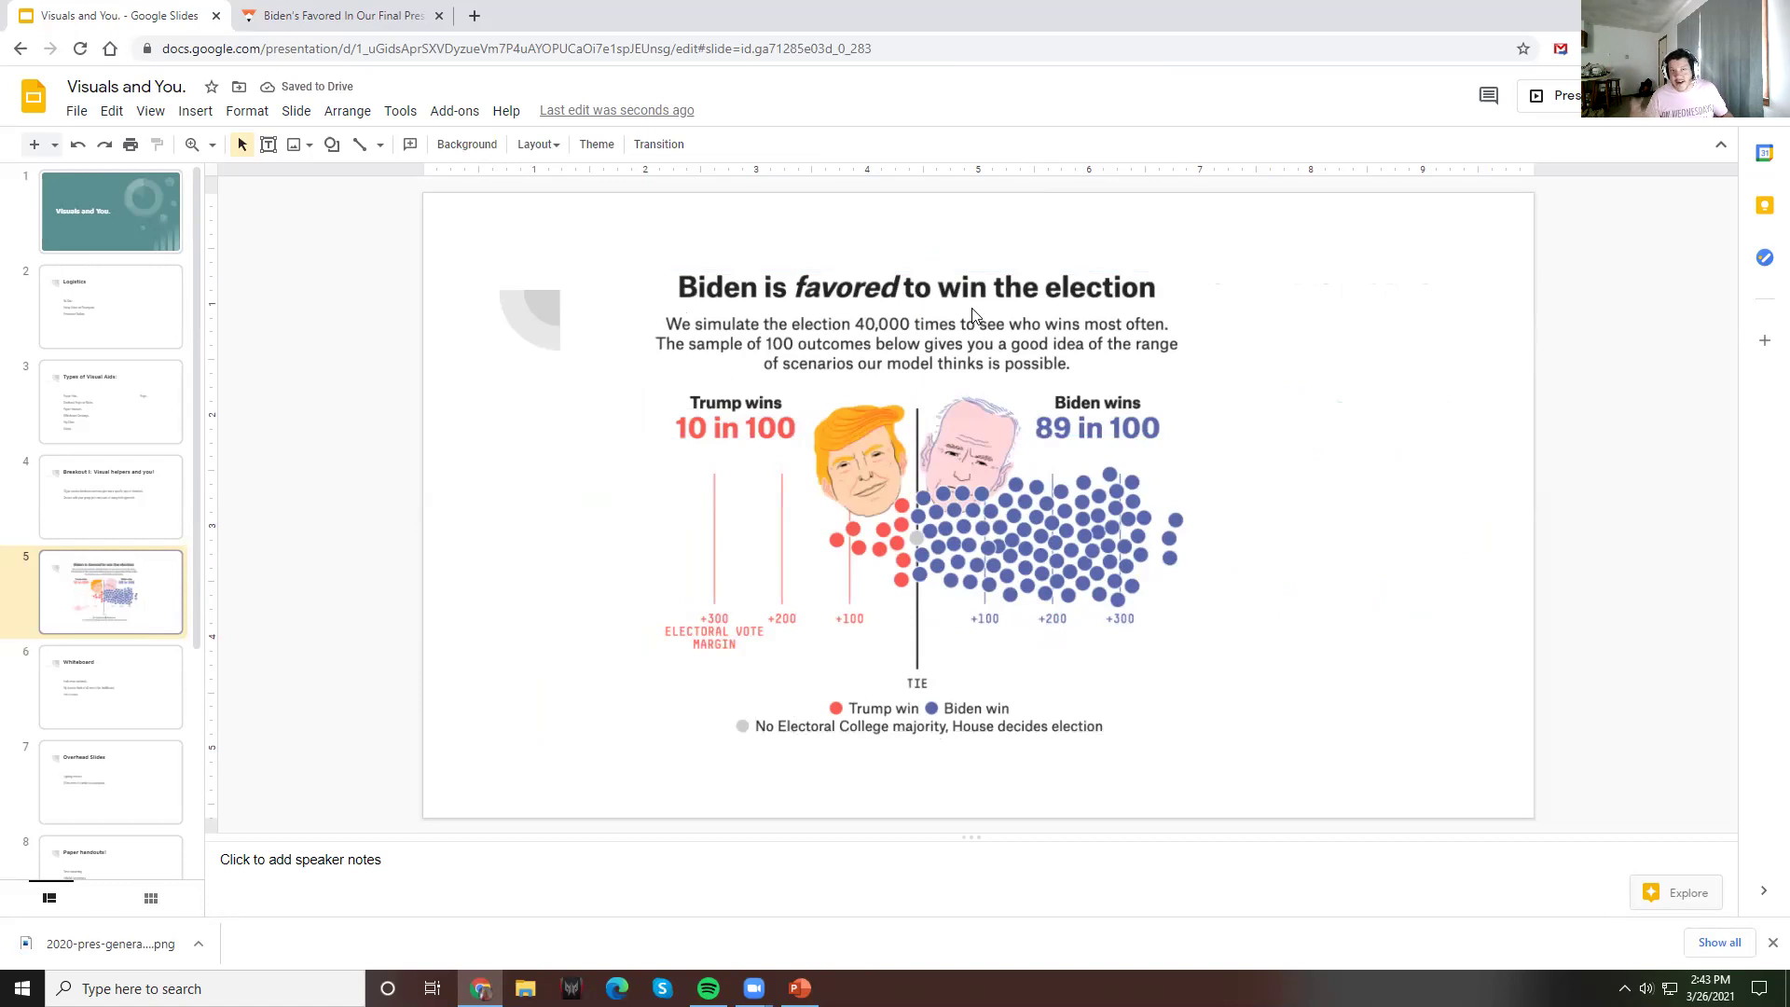
click(1015, 539)
key(Delete)
click(122, 677)
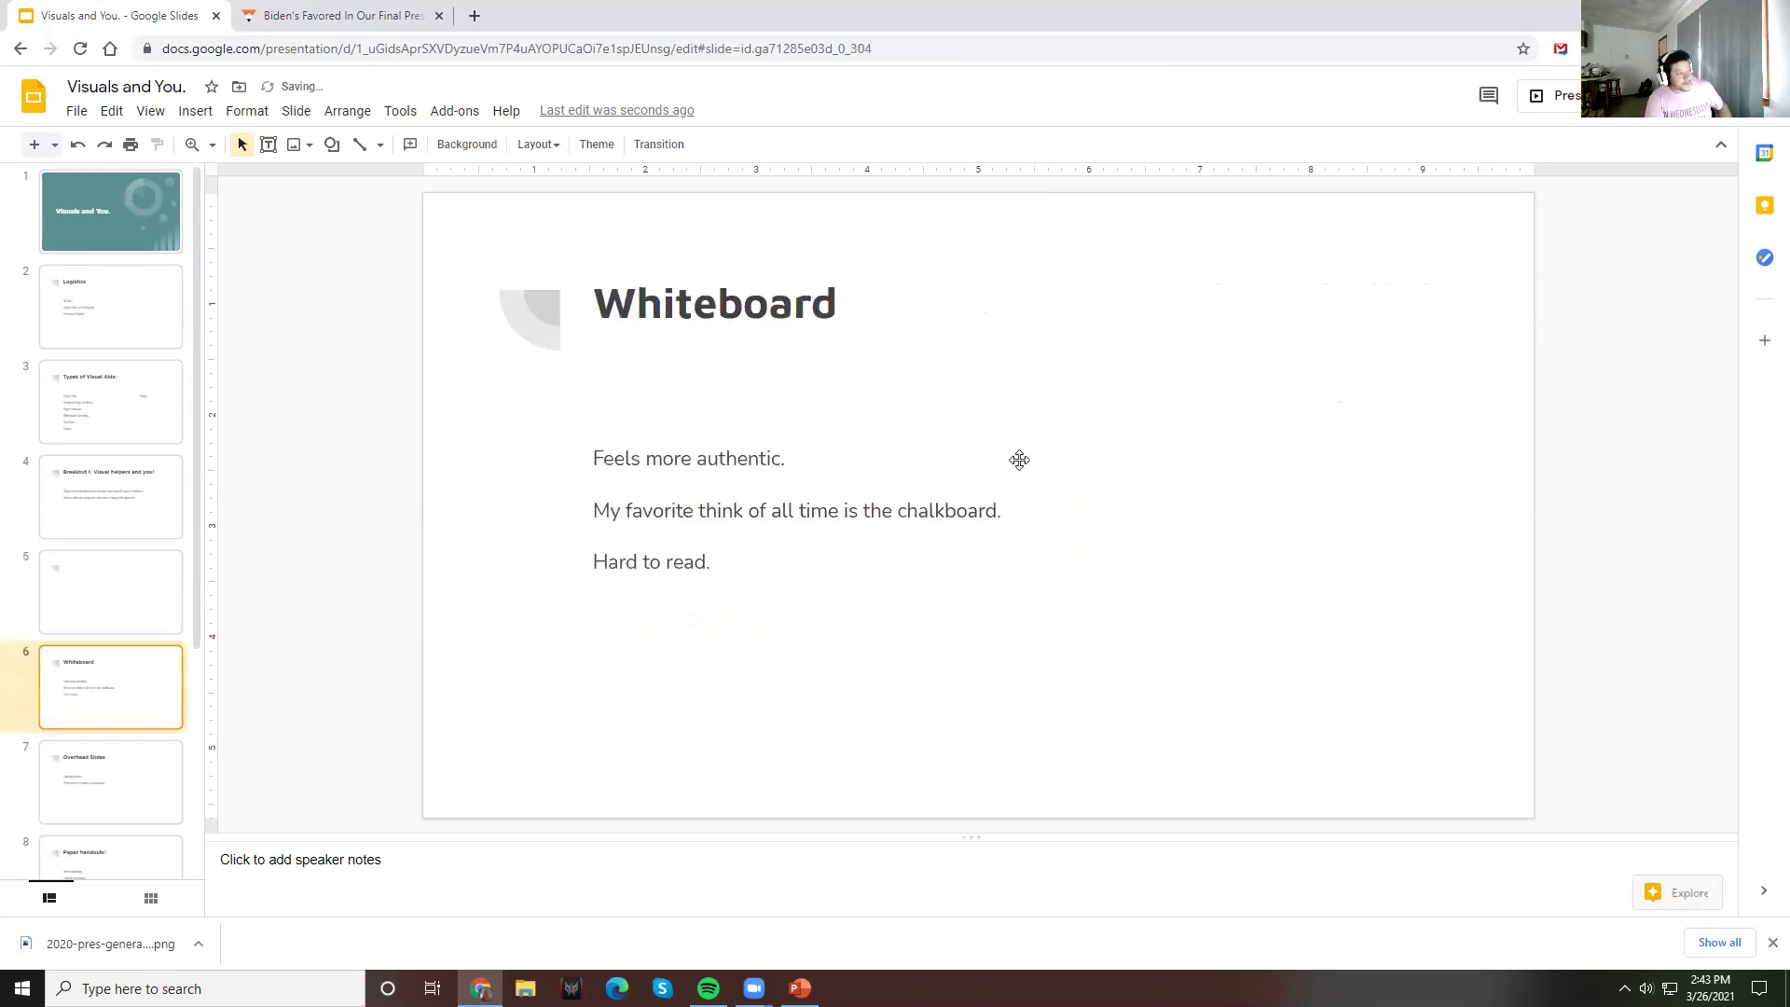
key(Down)
key(Down)
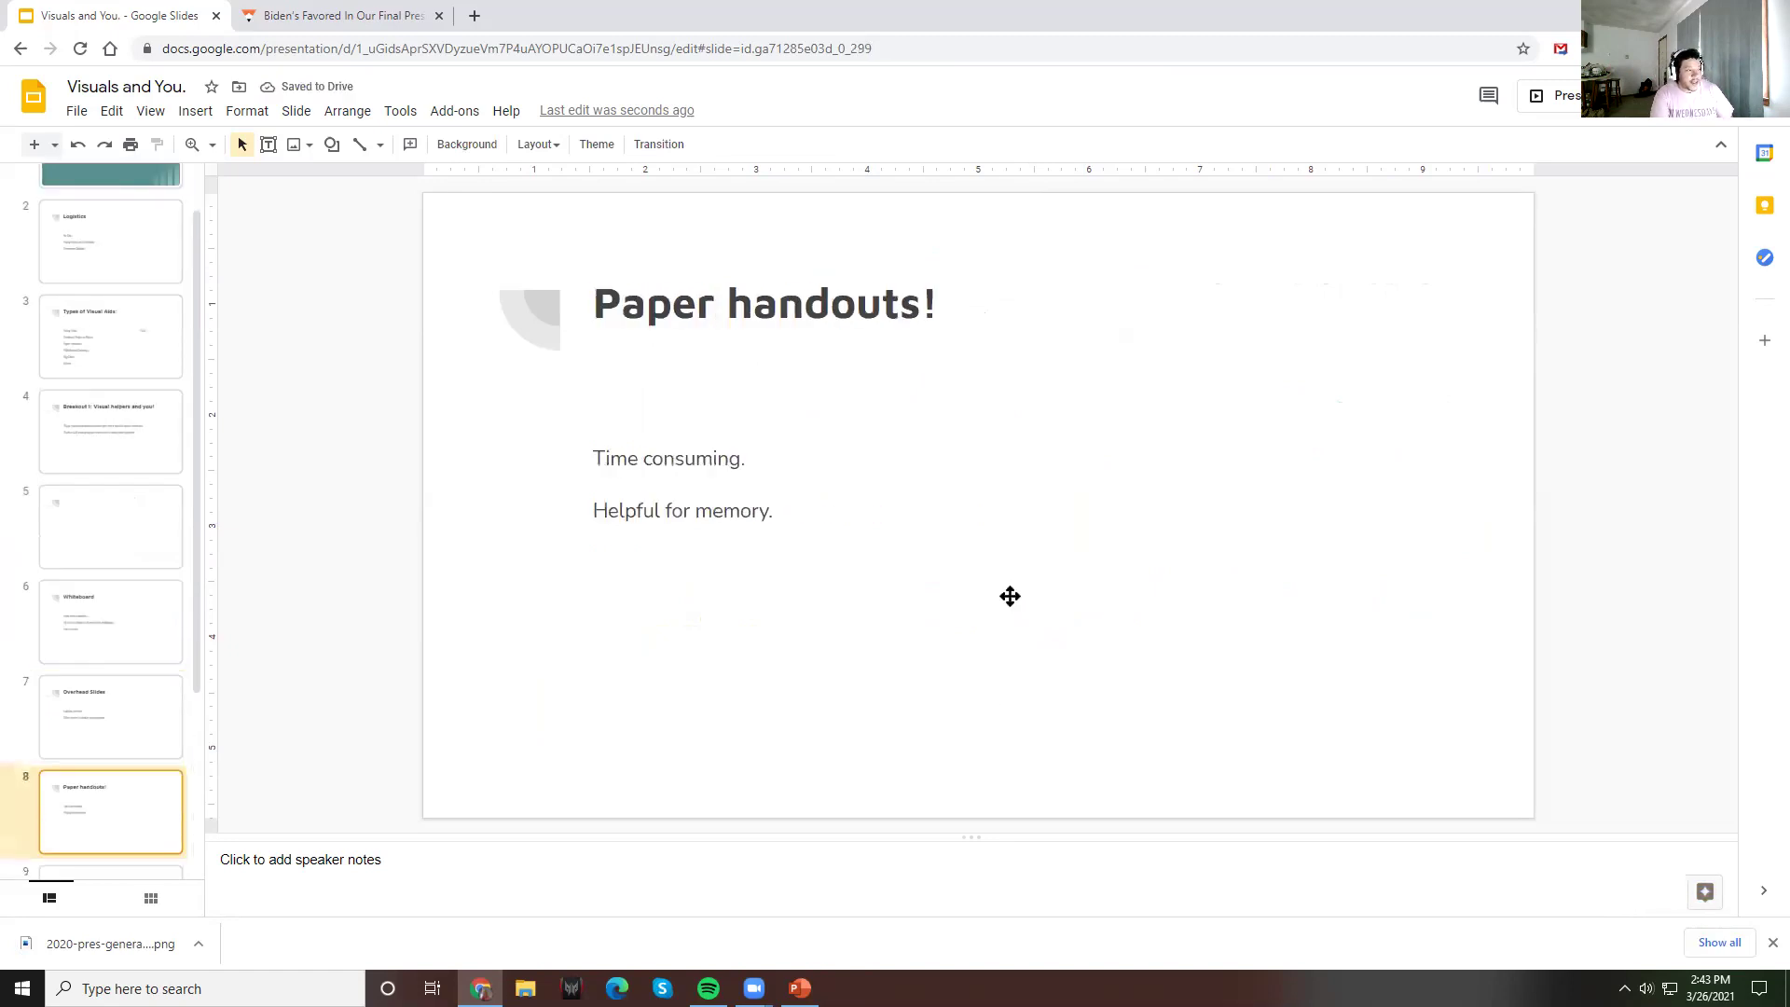
key(Up)
key(Up)
key(Up)
key(Up)
key(Down)
key(Down)
key(Up)
key(Down)
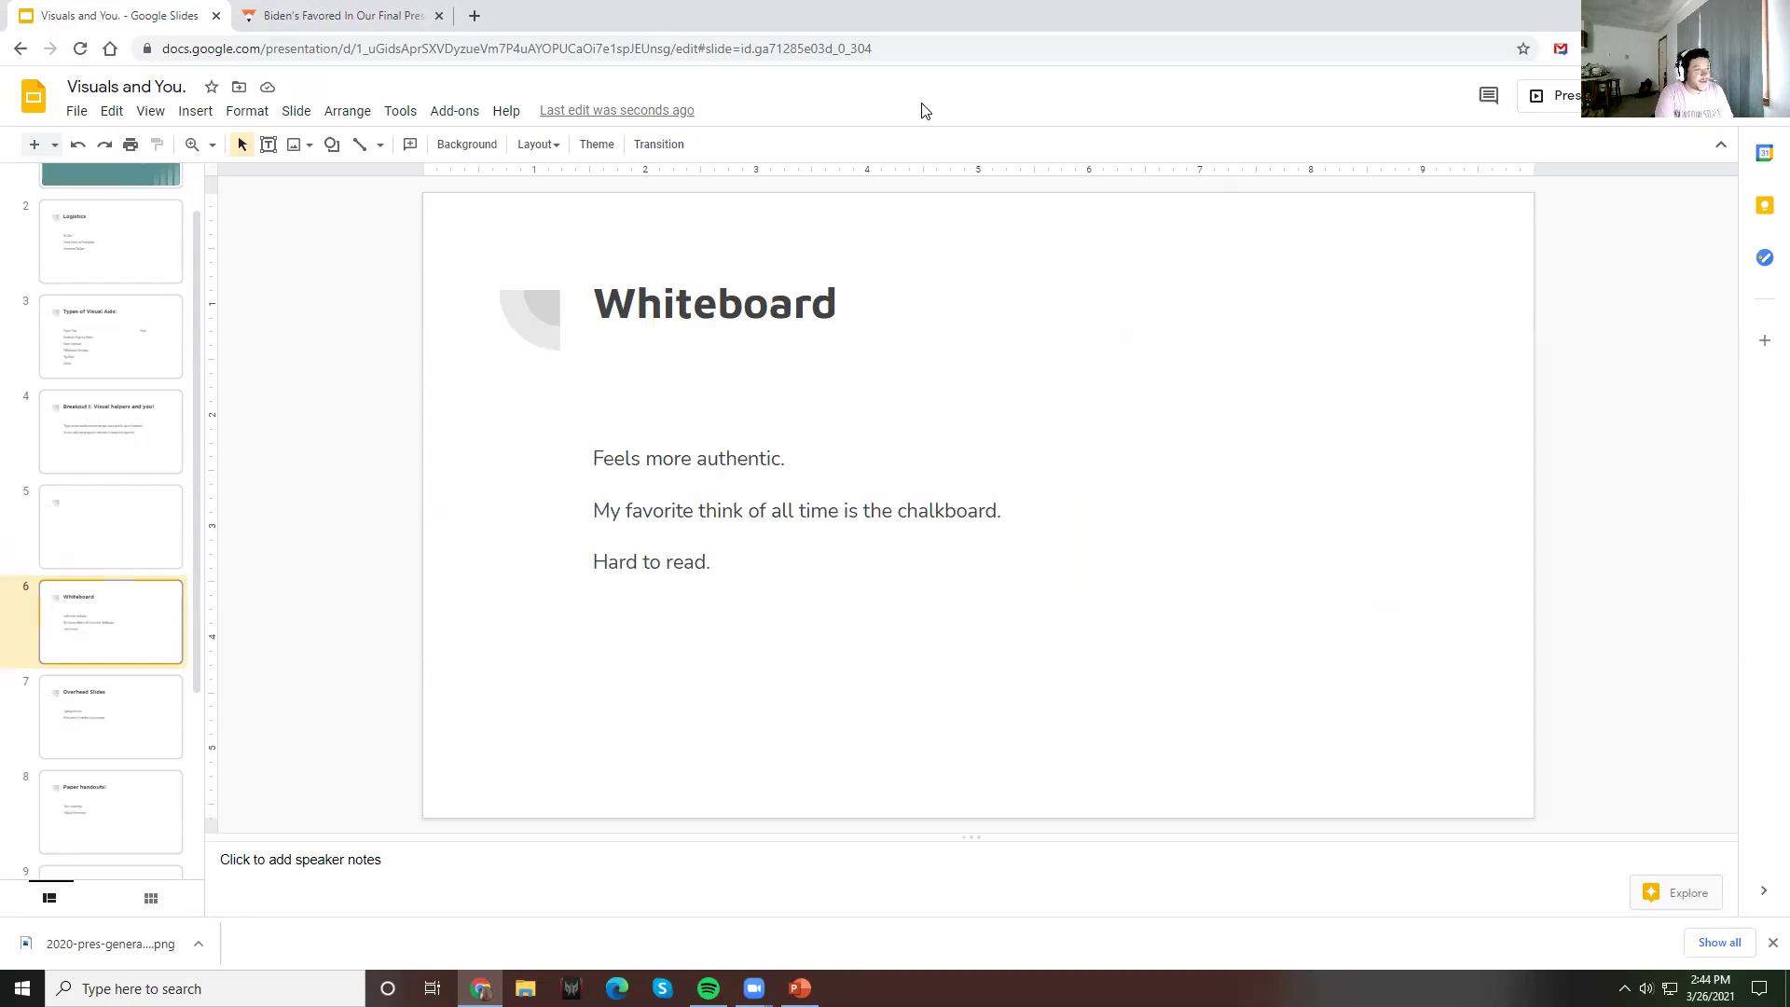
key(alt+Tab)
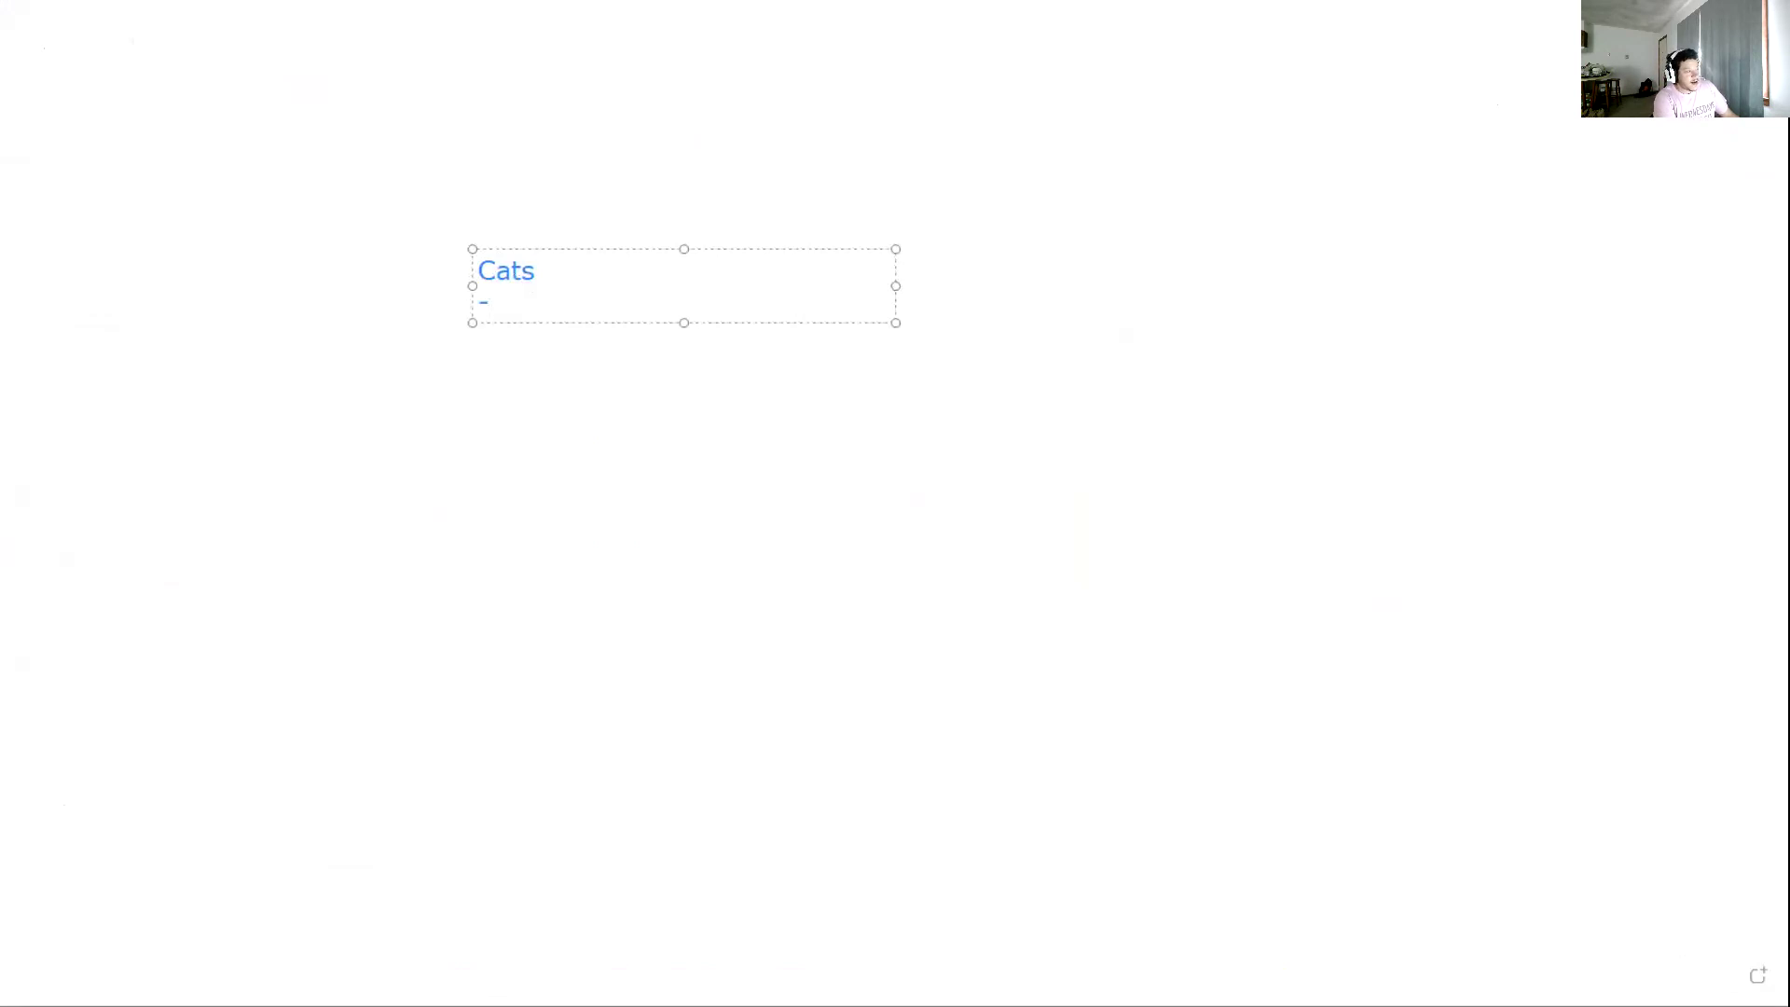
text(Cat fac)
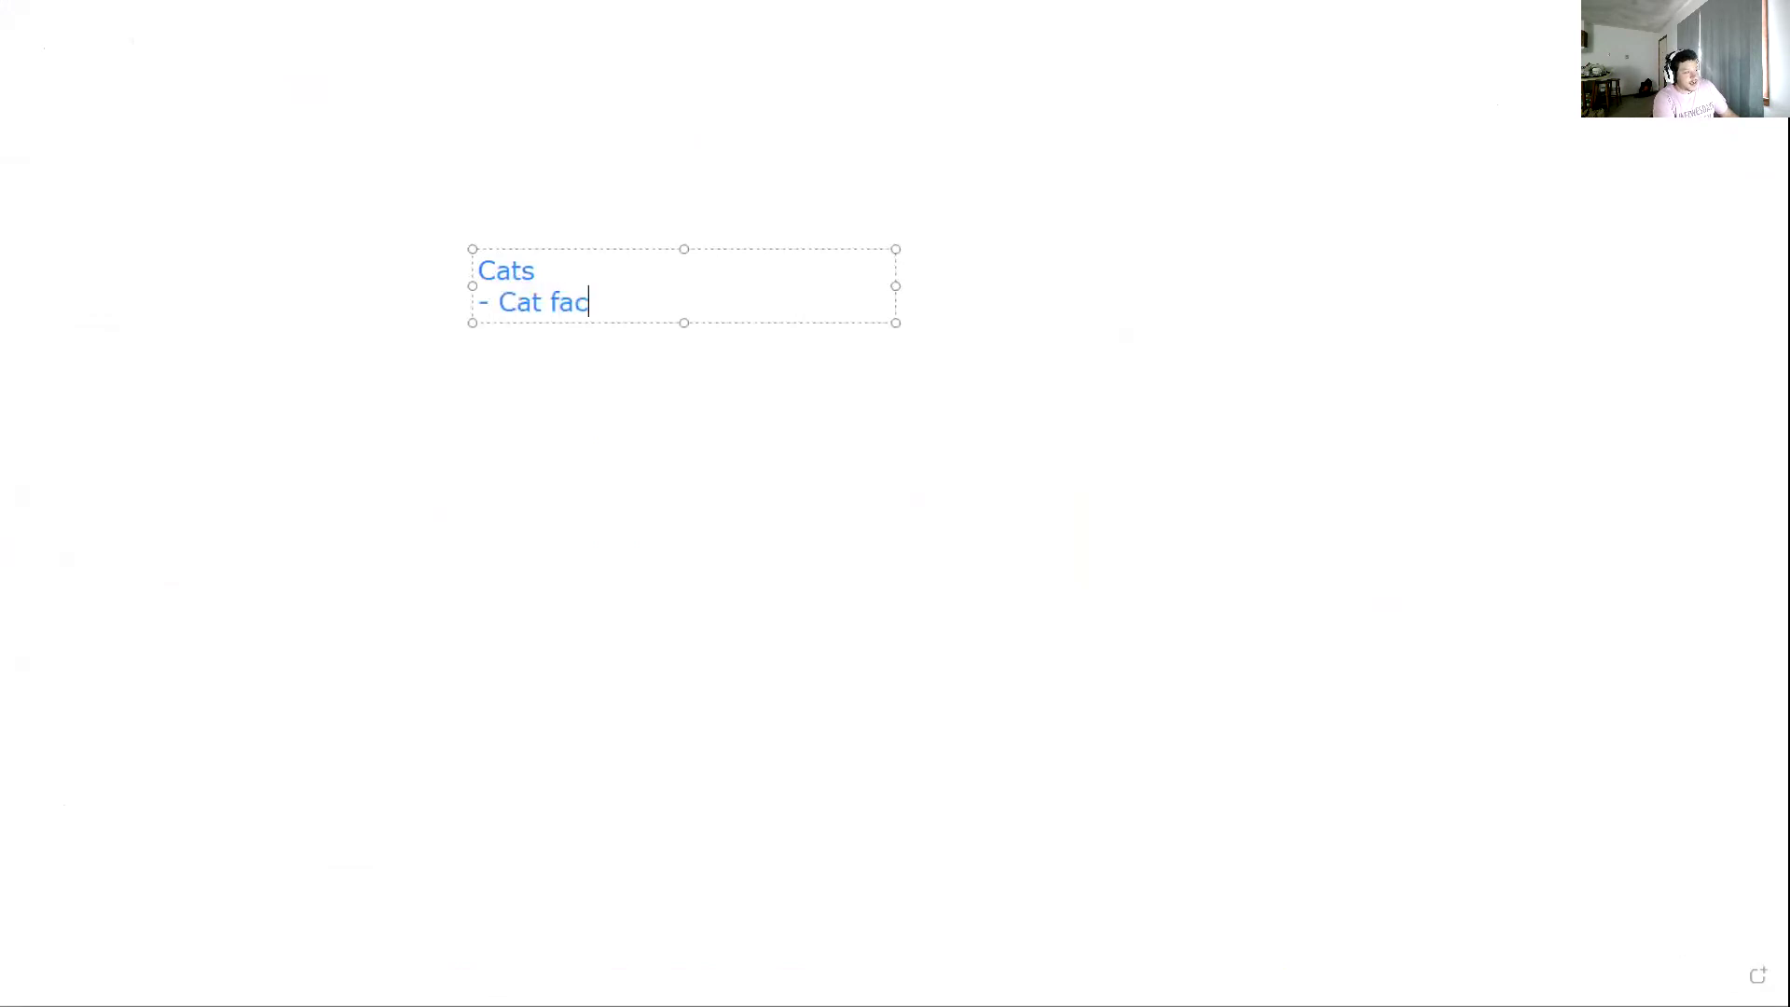
text(ts are toot)
key(BackSpace)
key(BackSpace)
text(tally cool)
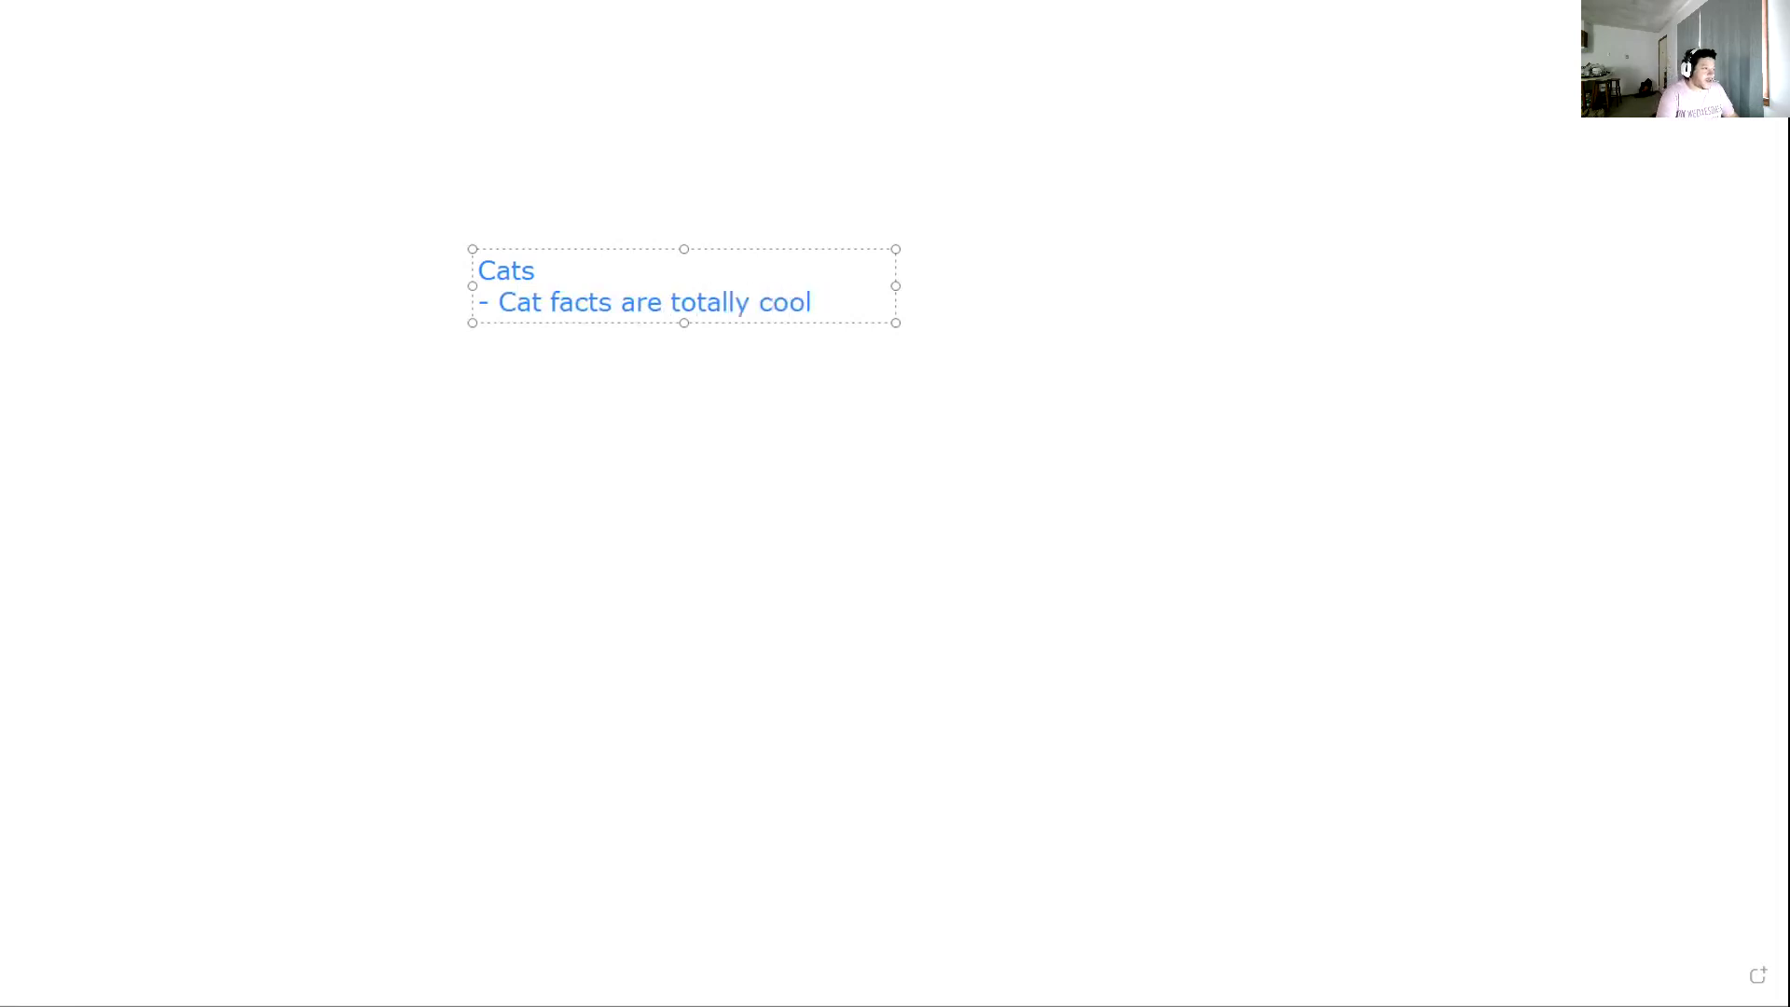
key(ctrl+a)
key(BackSpace)
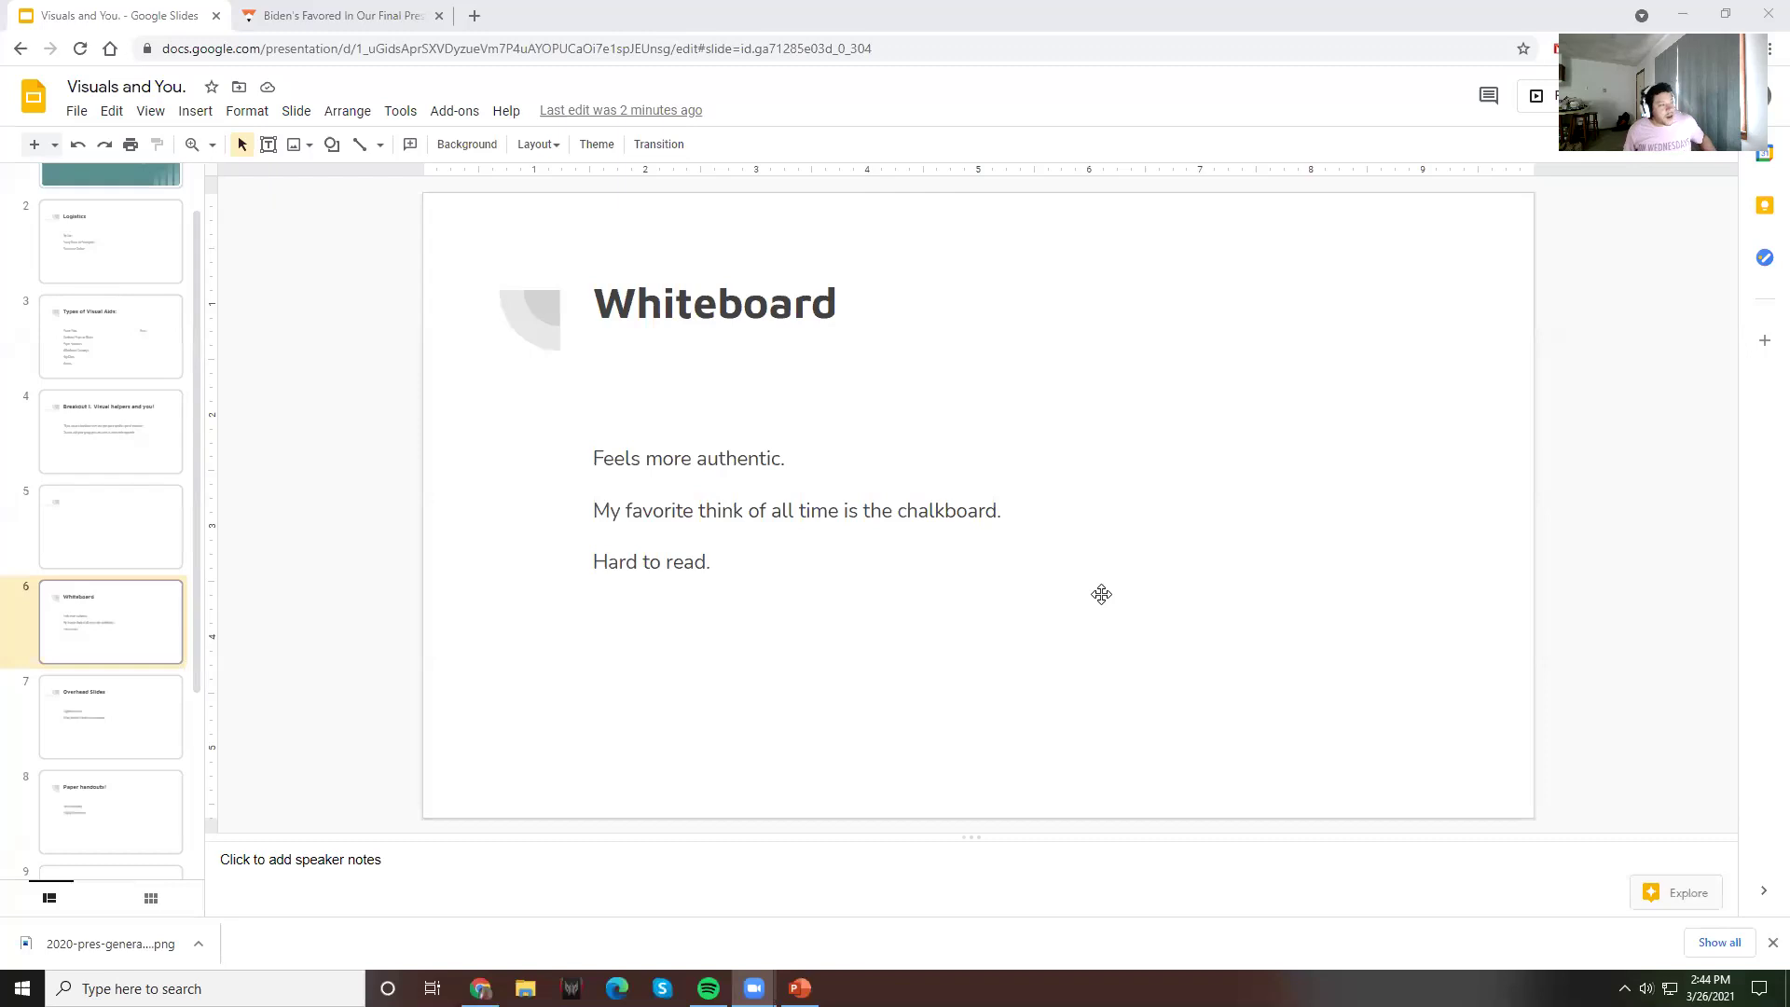
Step: From blank slide 5, present the deck full screen and advance toward Overhead Slides
key(Up)
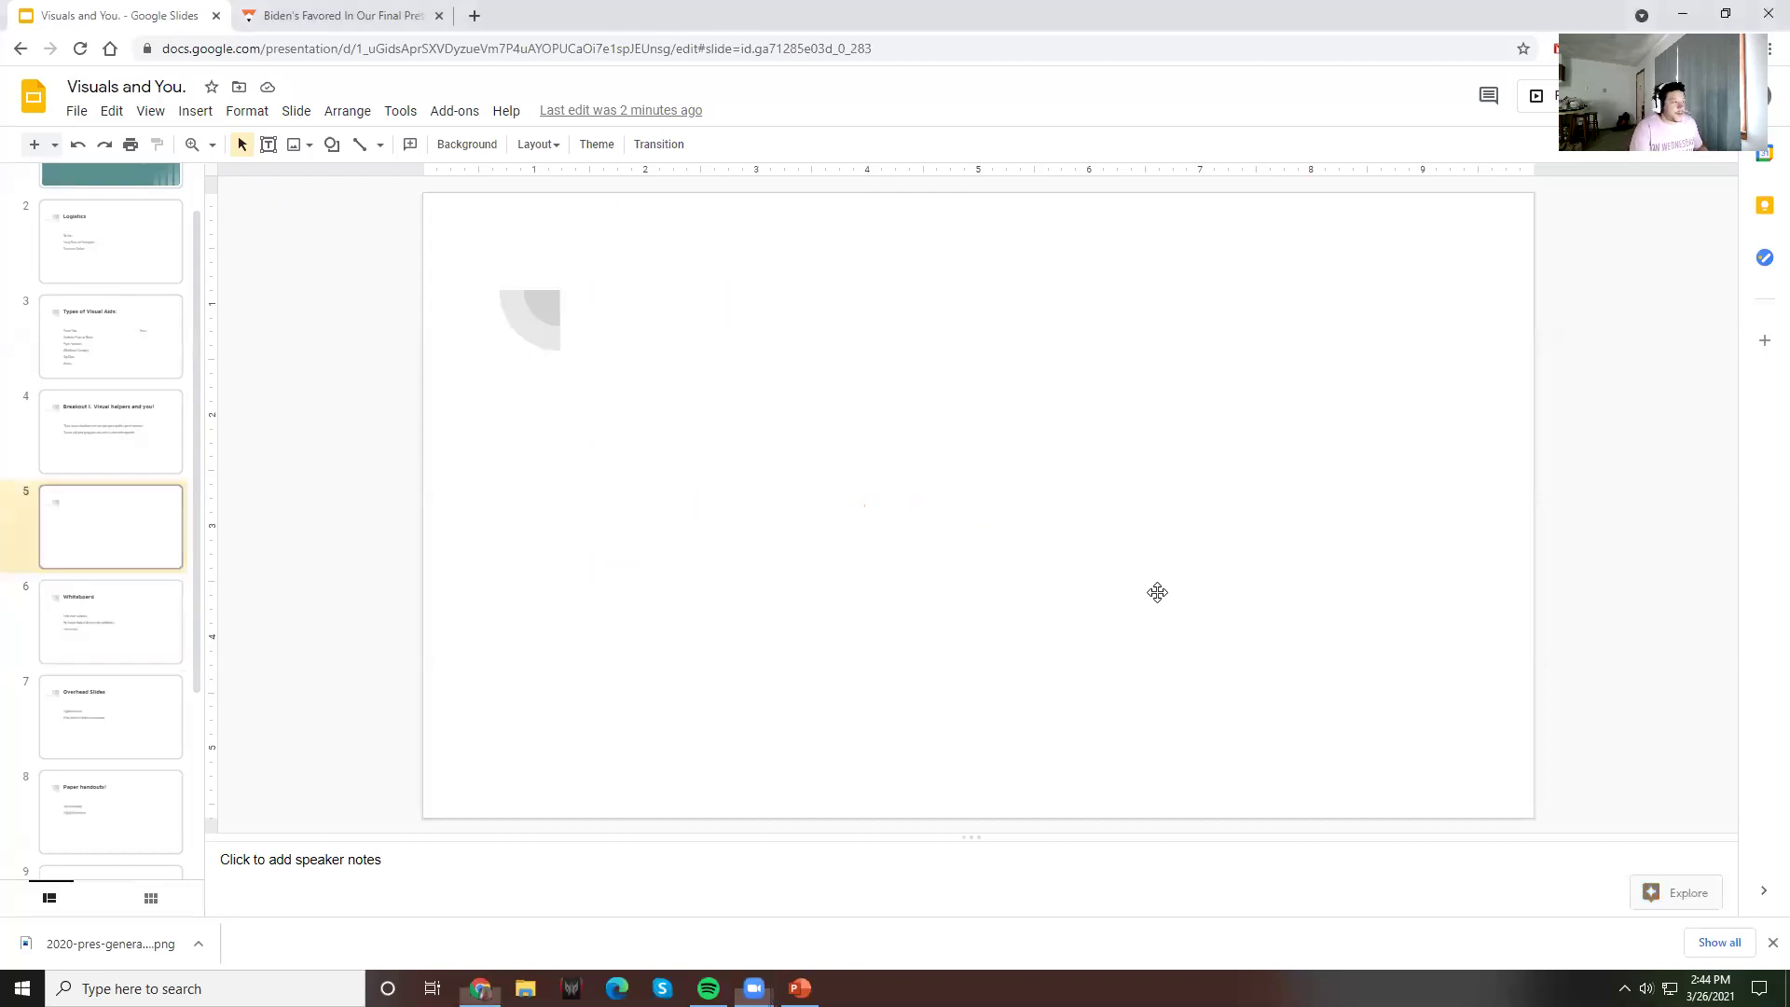
click(1072, 522)
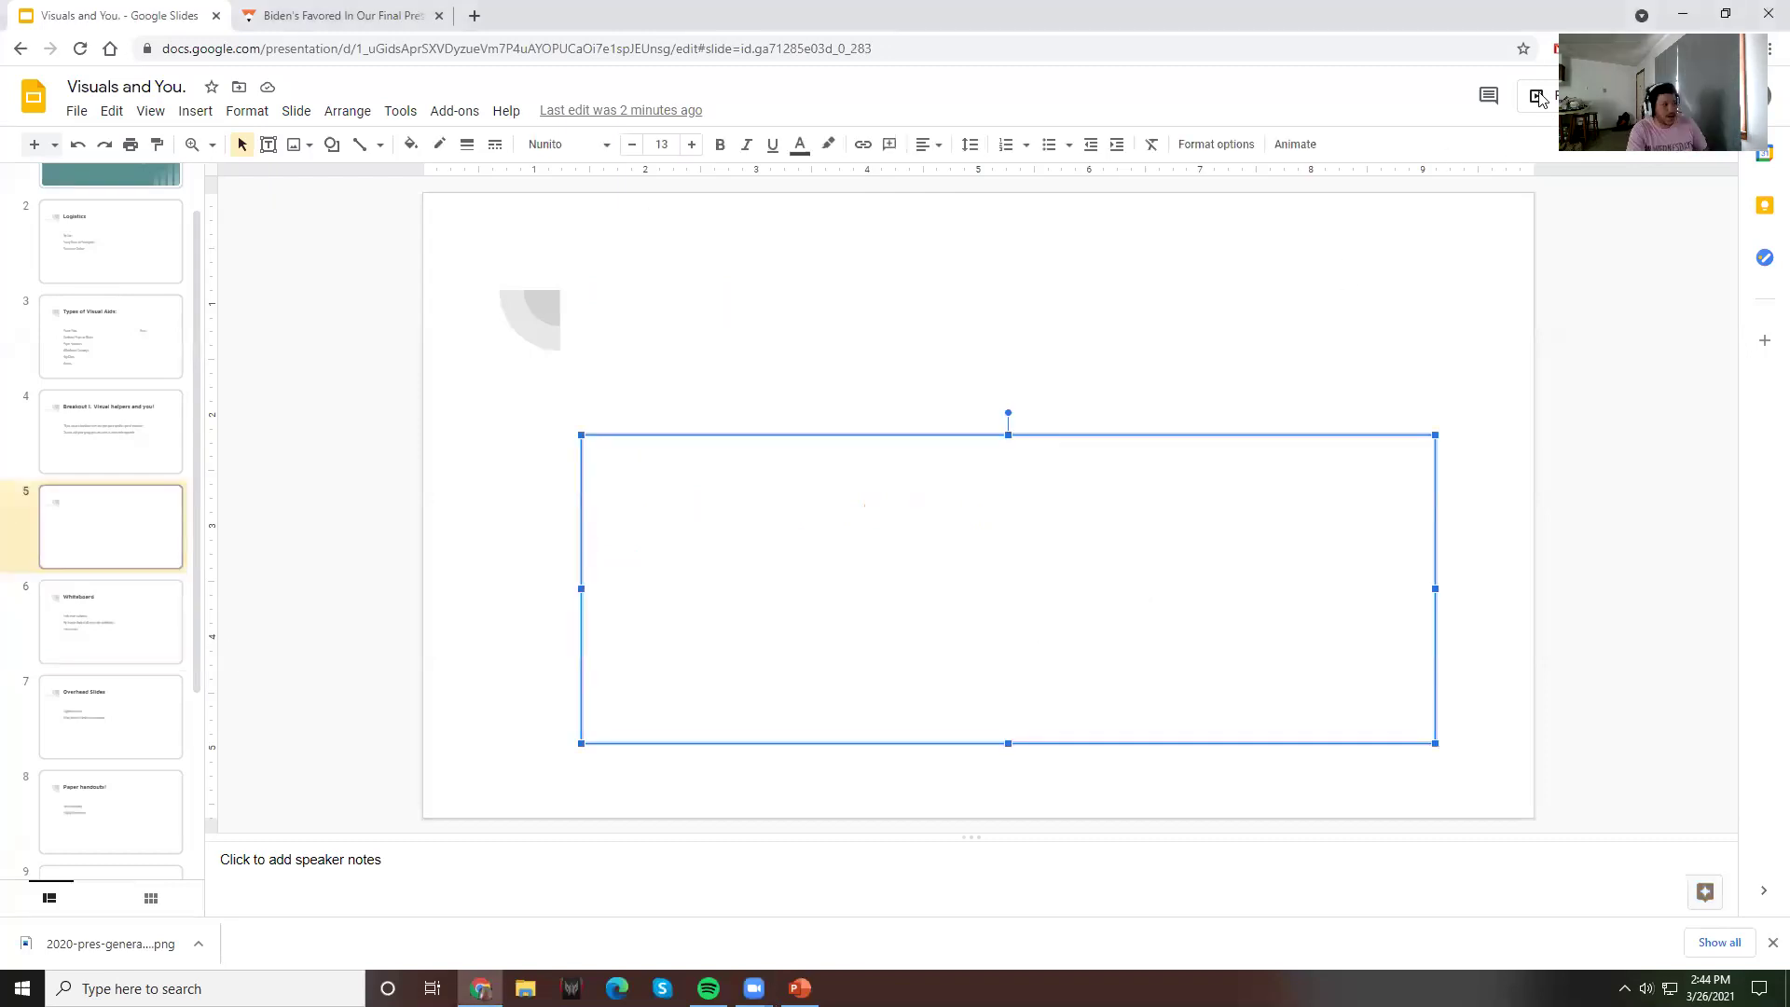
click(1536, 95)
key(Right)
key(Right)
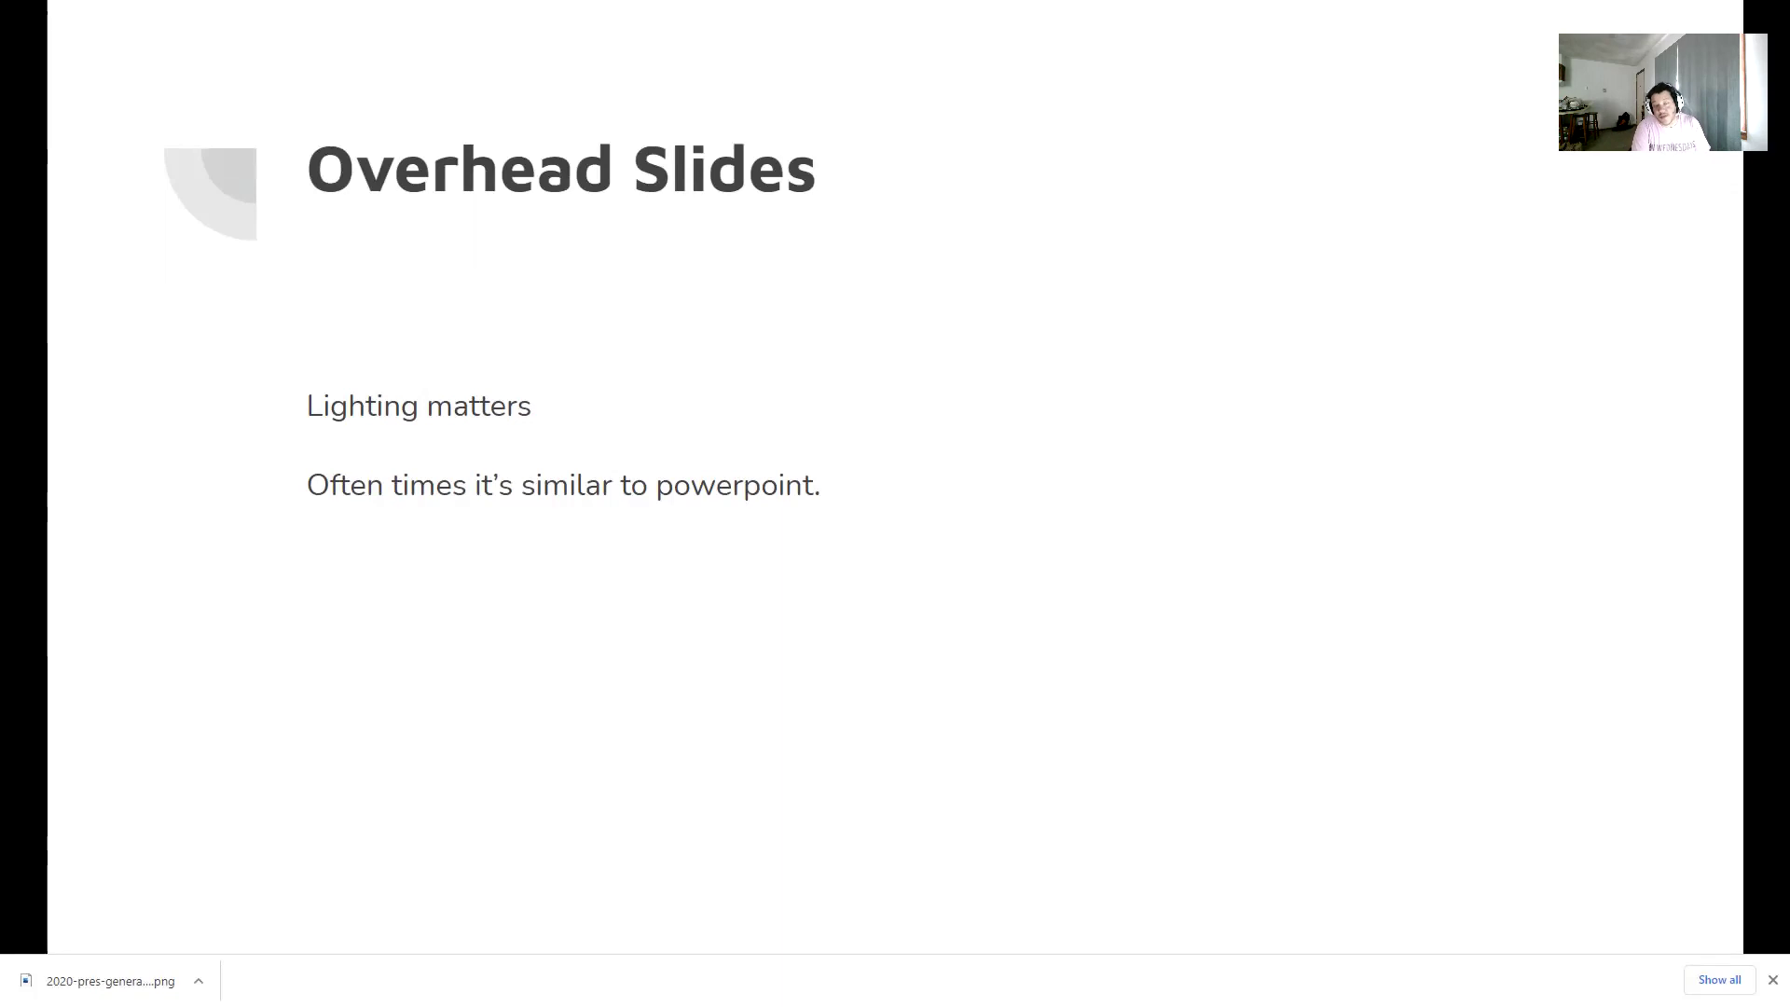
Step: Advance the slideshow to the 'Paper handouts!' slide
key(Right)
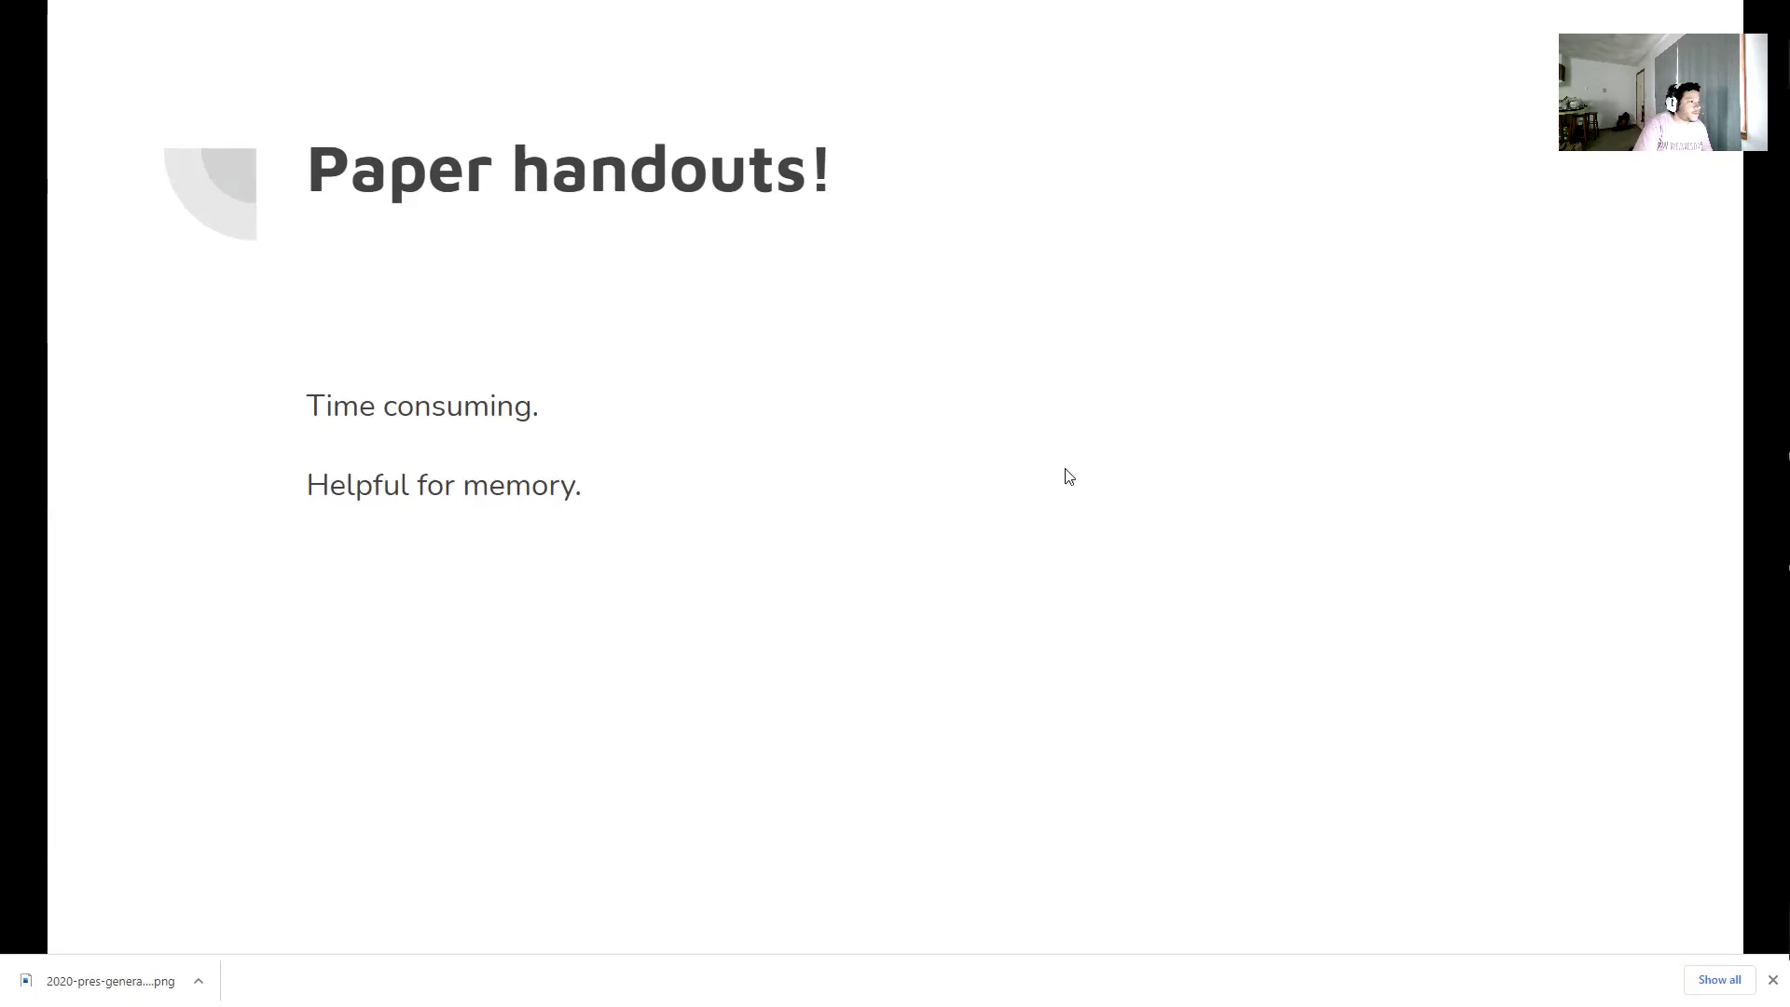
Step: Advance the slideshow to the Videos slide
key(Right)
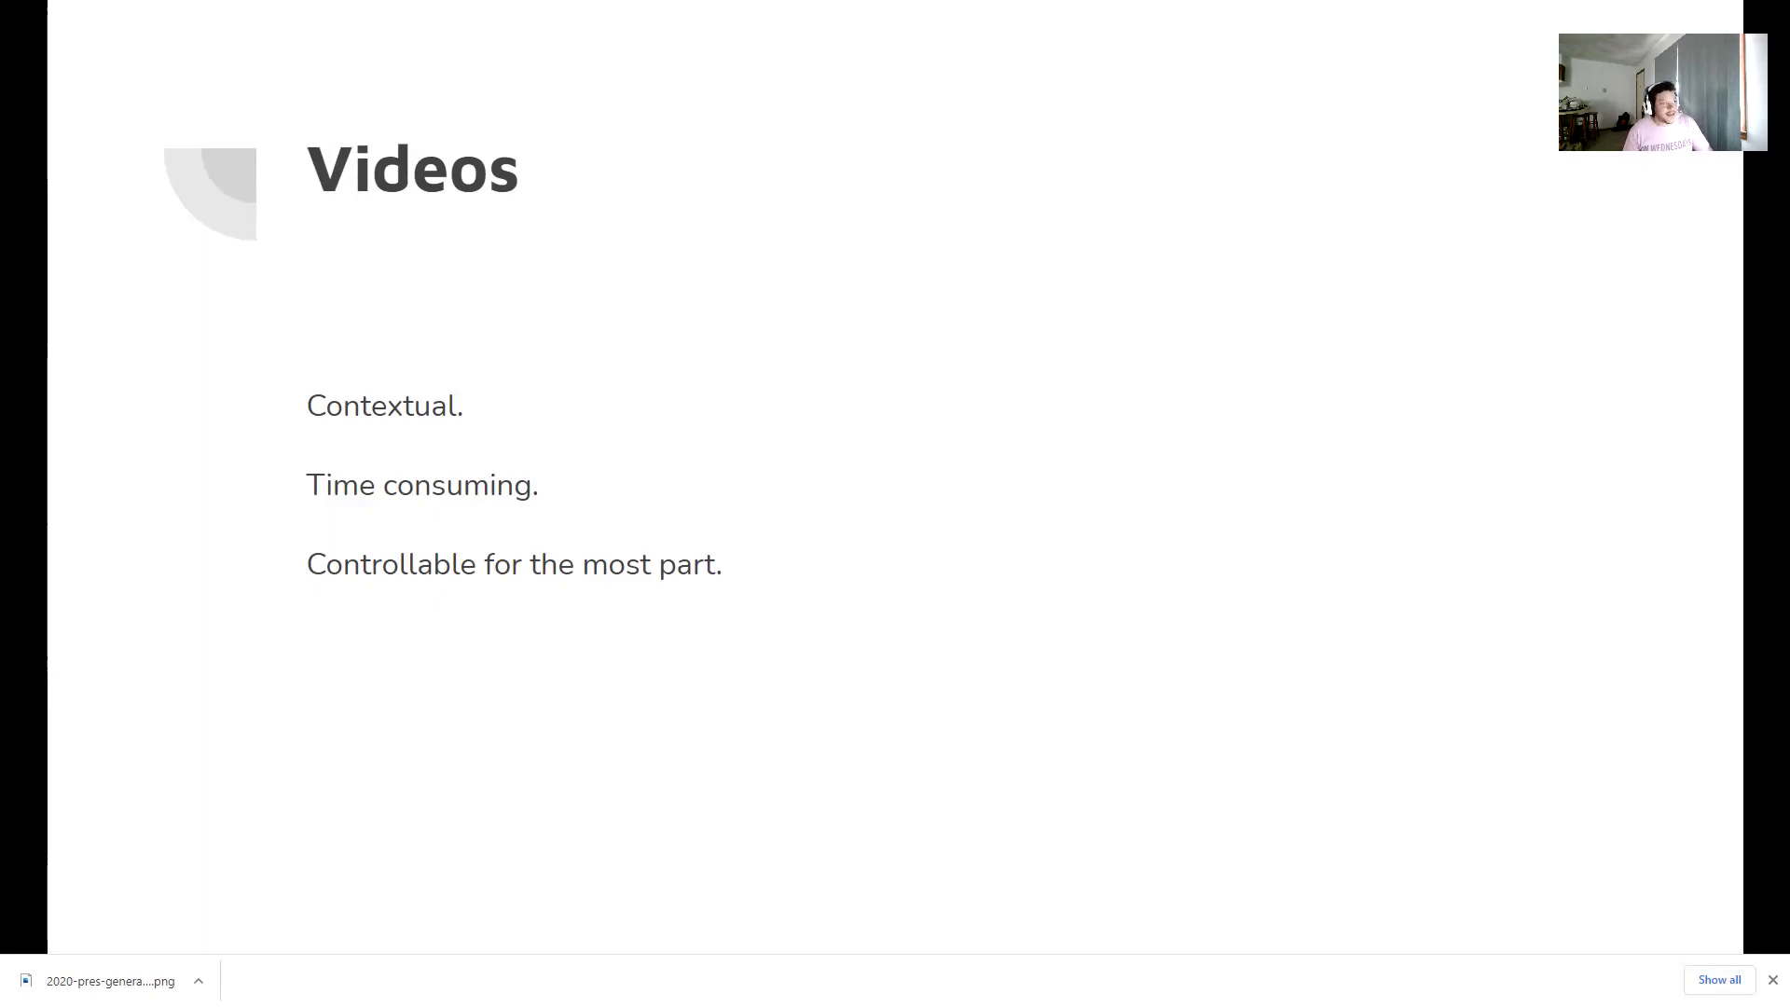
Step: Advance to A Simple Slide with the raccoon photo, then exit the slideshow
key(Right)
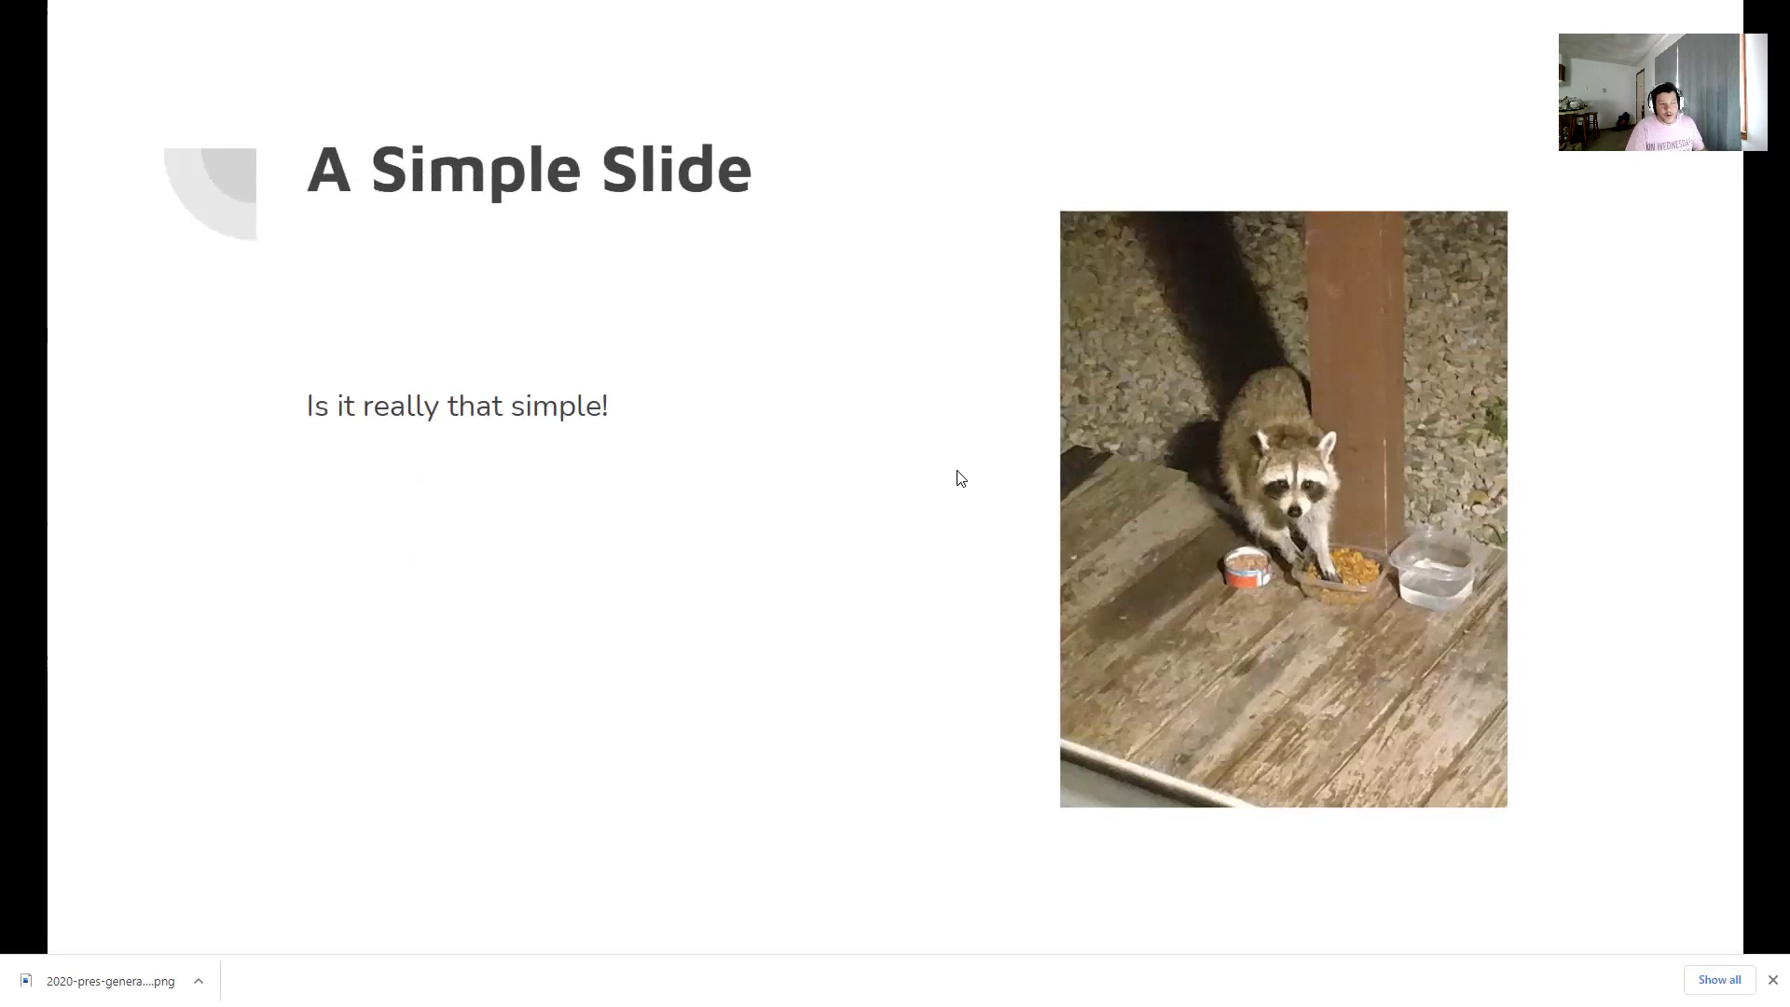
key(Escape)
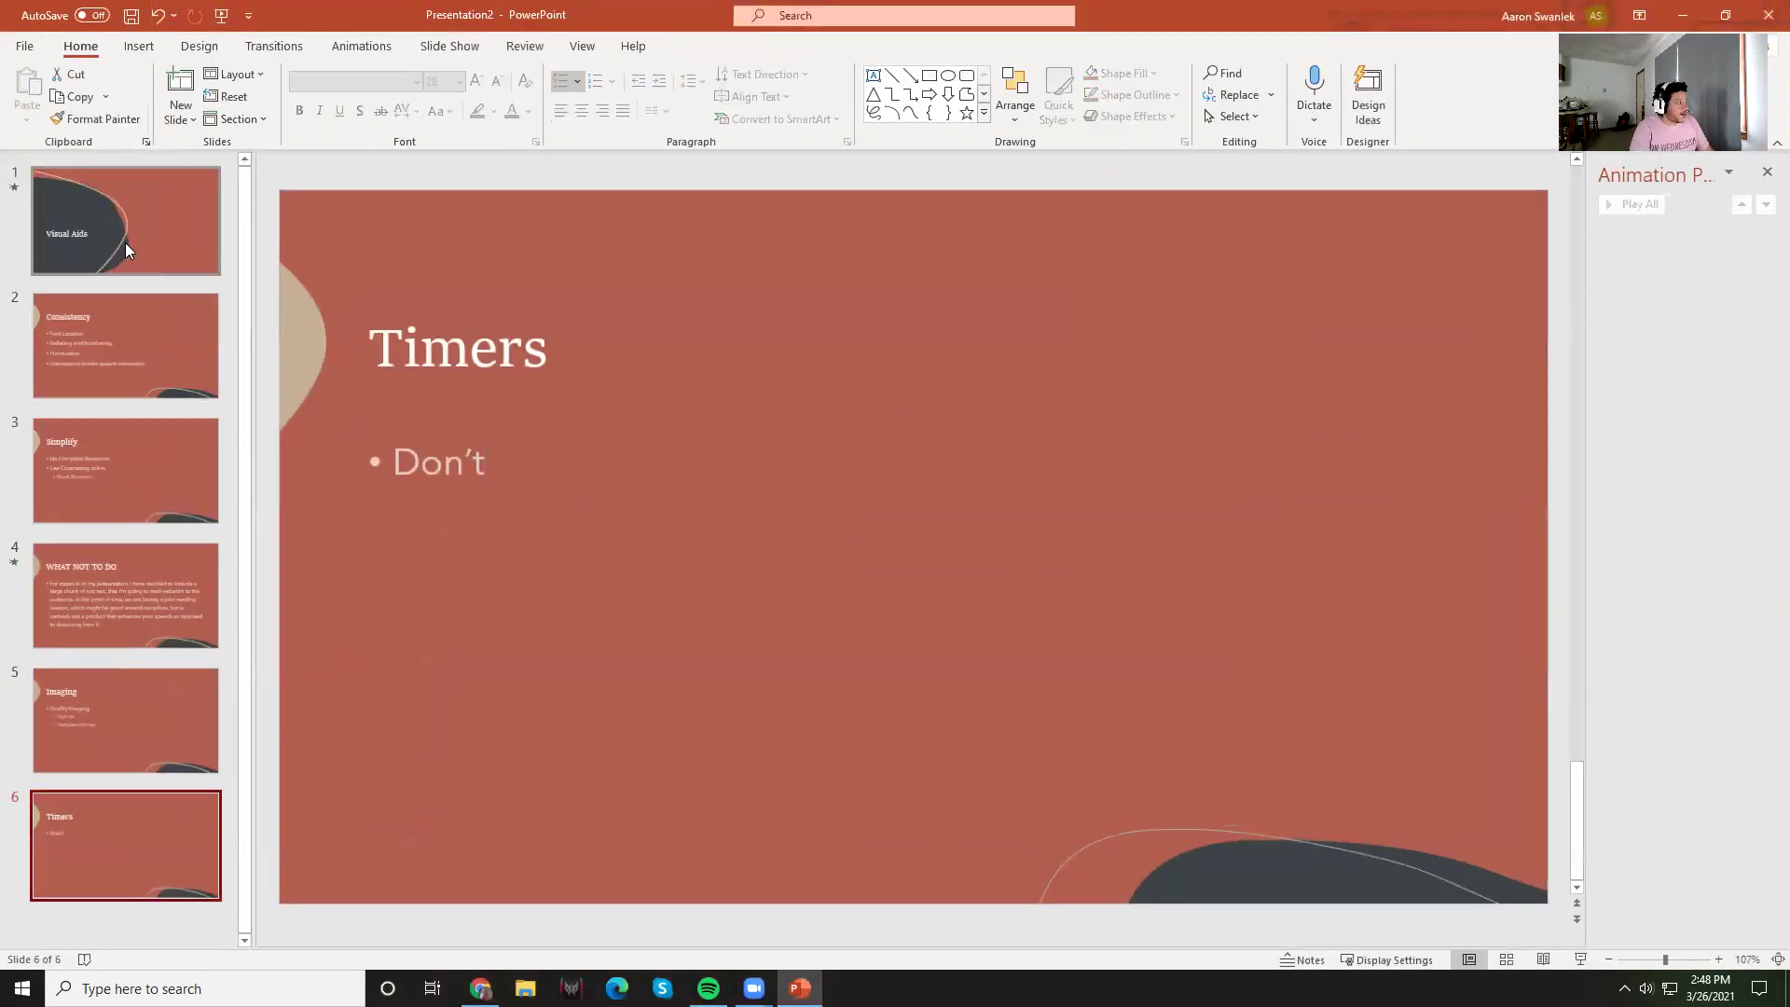
Step: Show PowerPoint's Visual Aids title slide and Slide Show tab, then switch back to Chrome
click(125, 242)
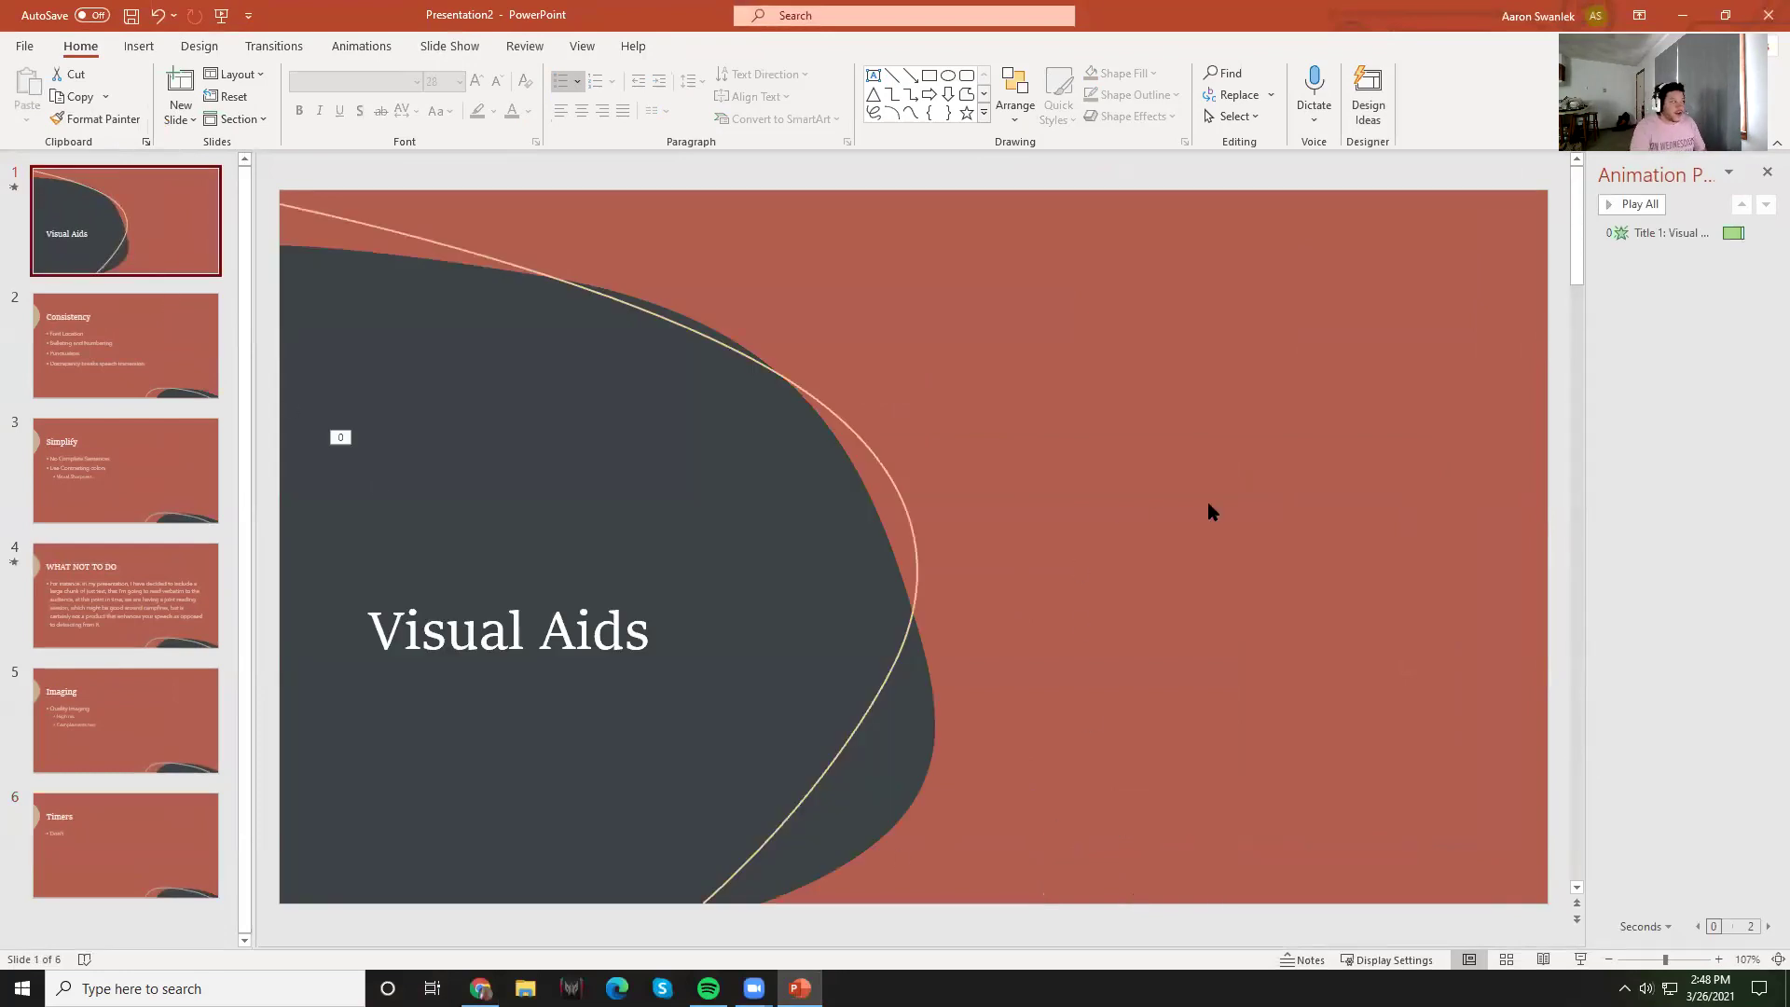
click(449, 46)
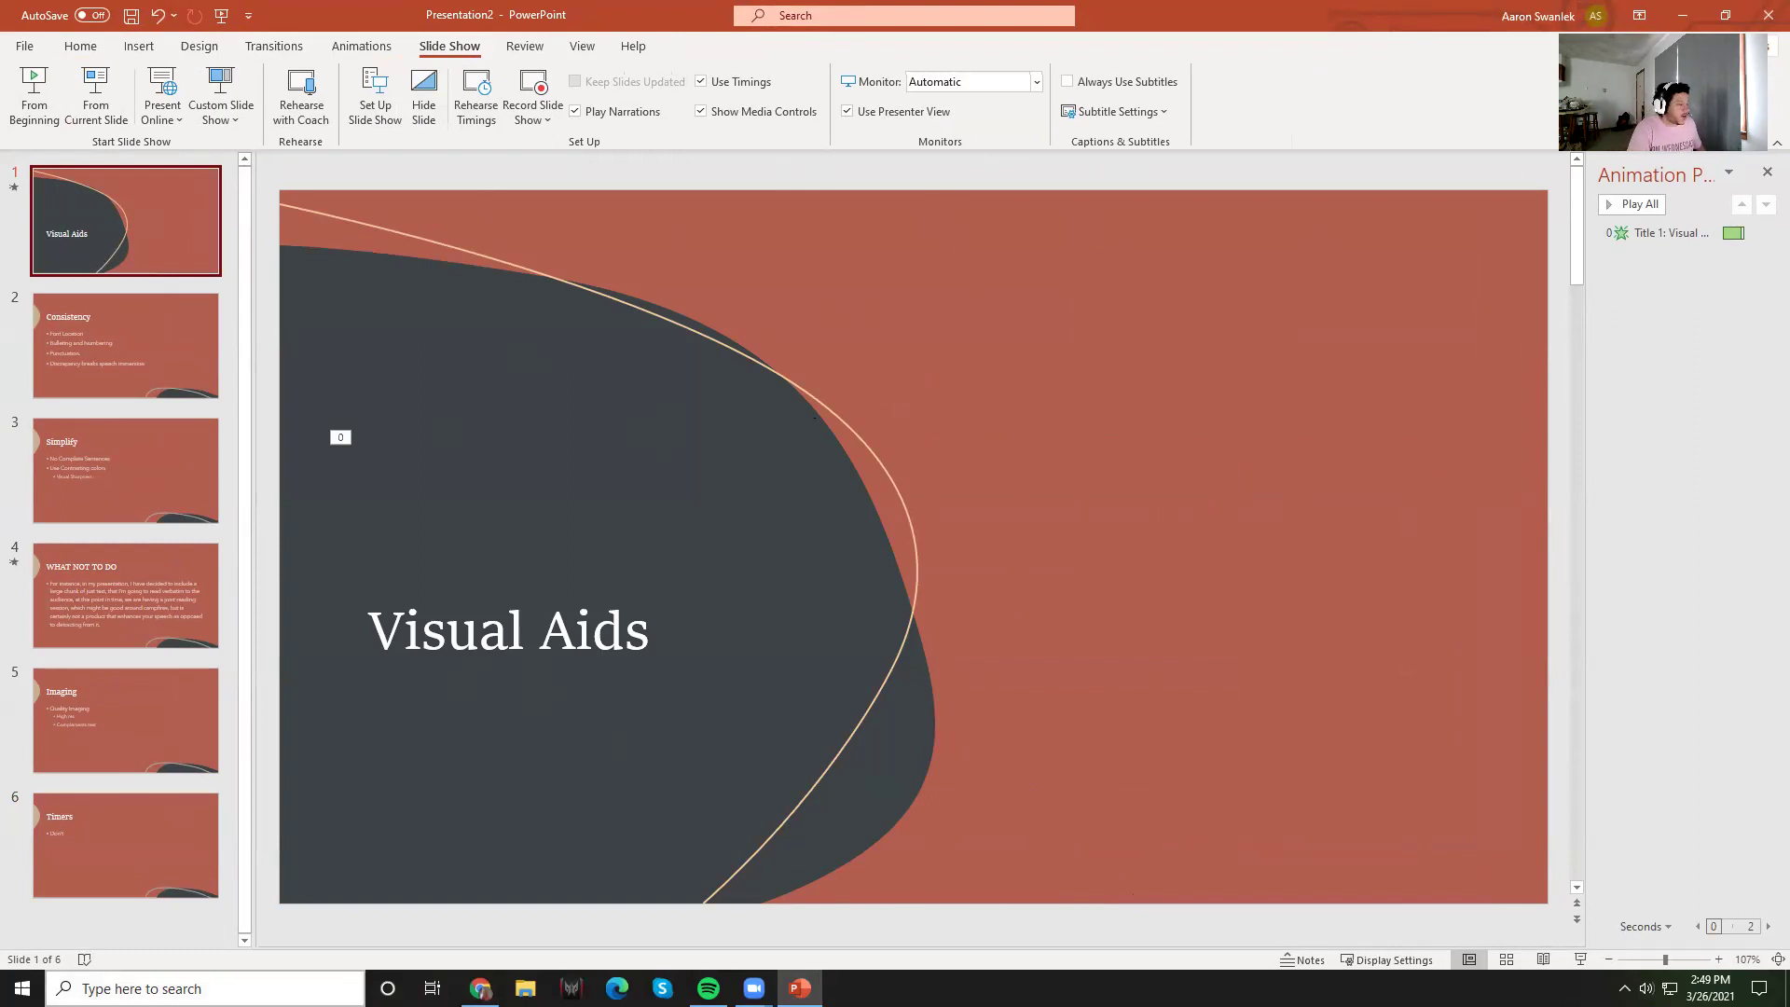
click(187, 988)
click(917, 621)
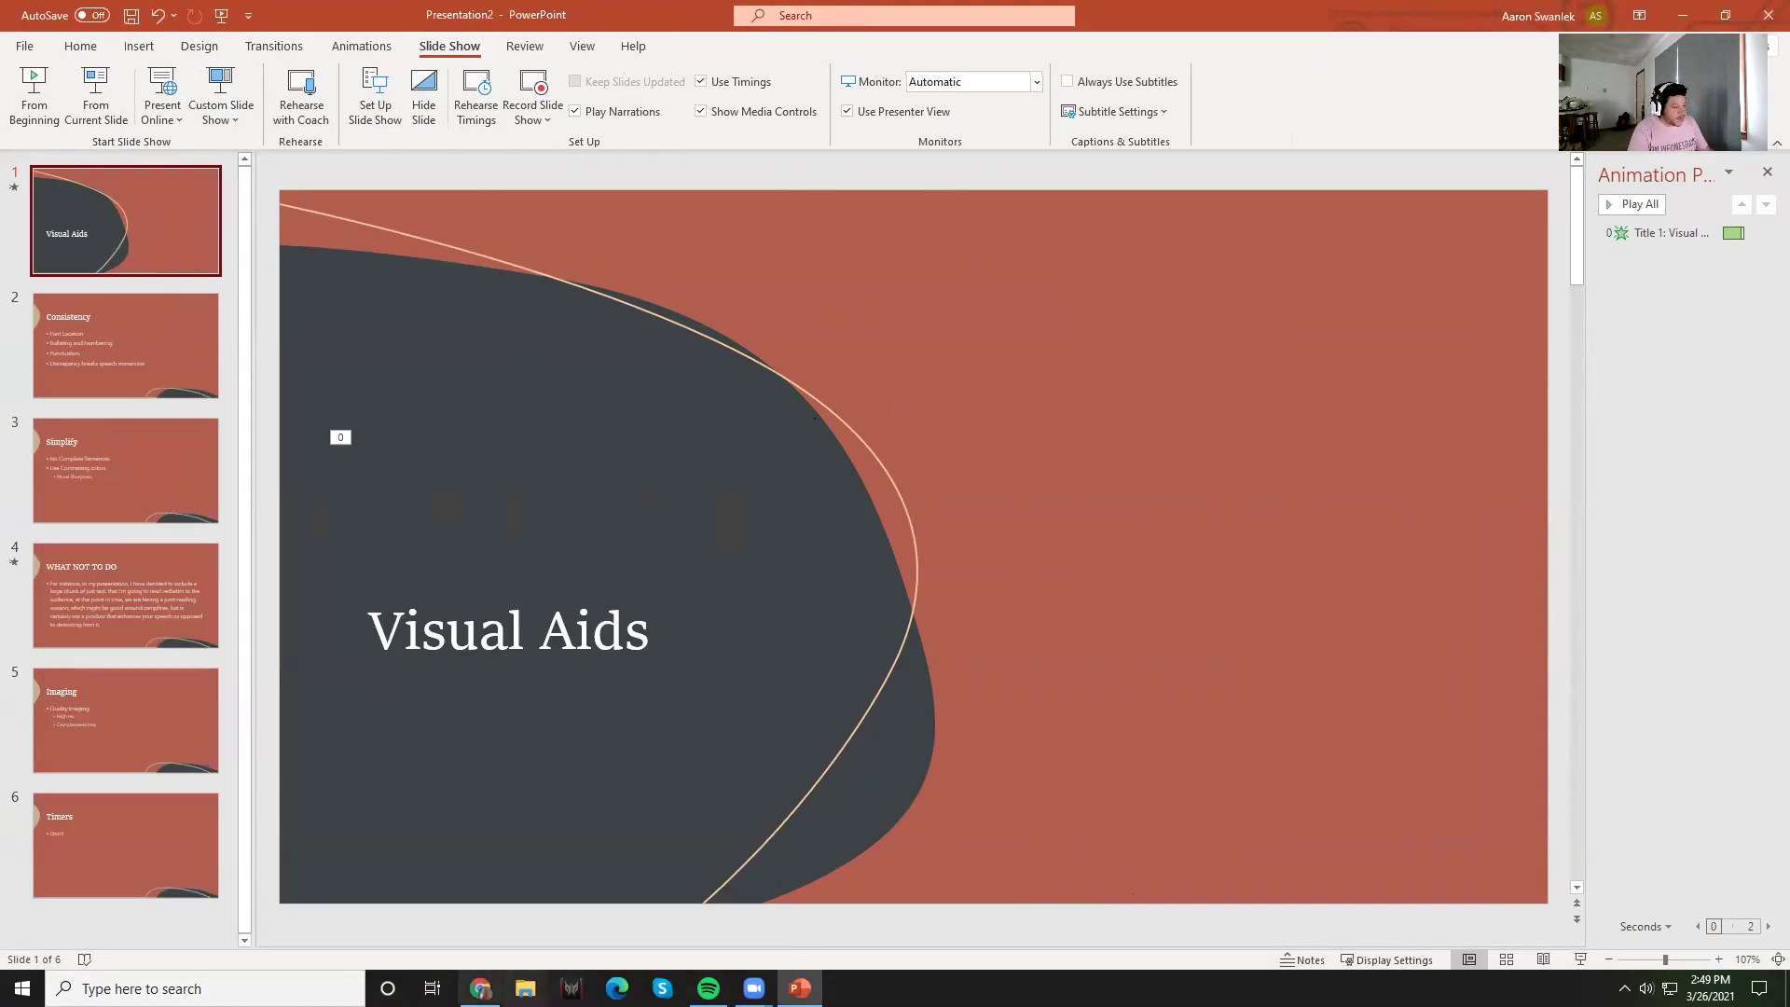
click(480, 988)
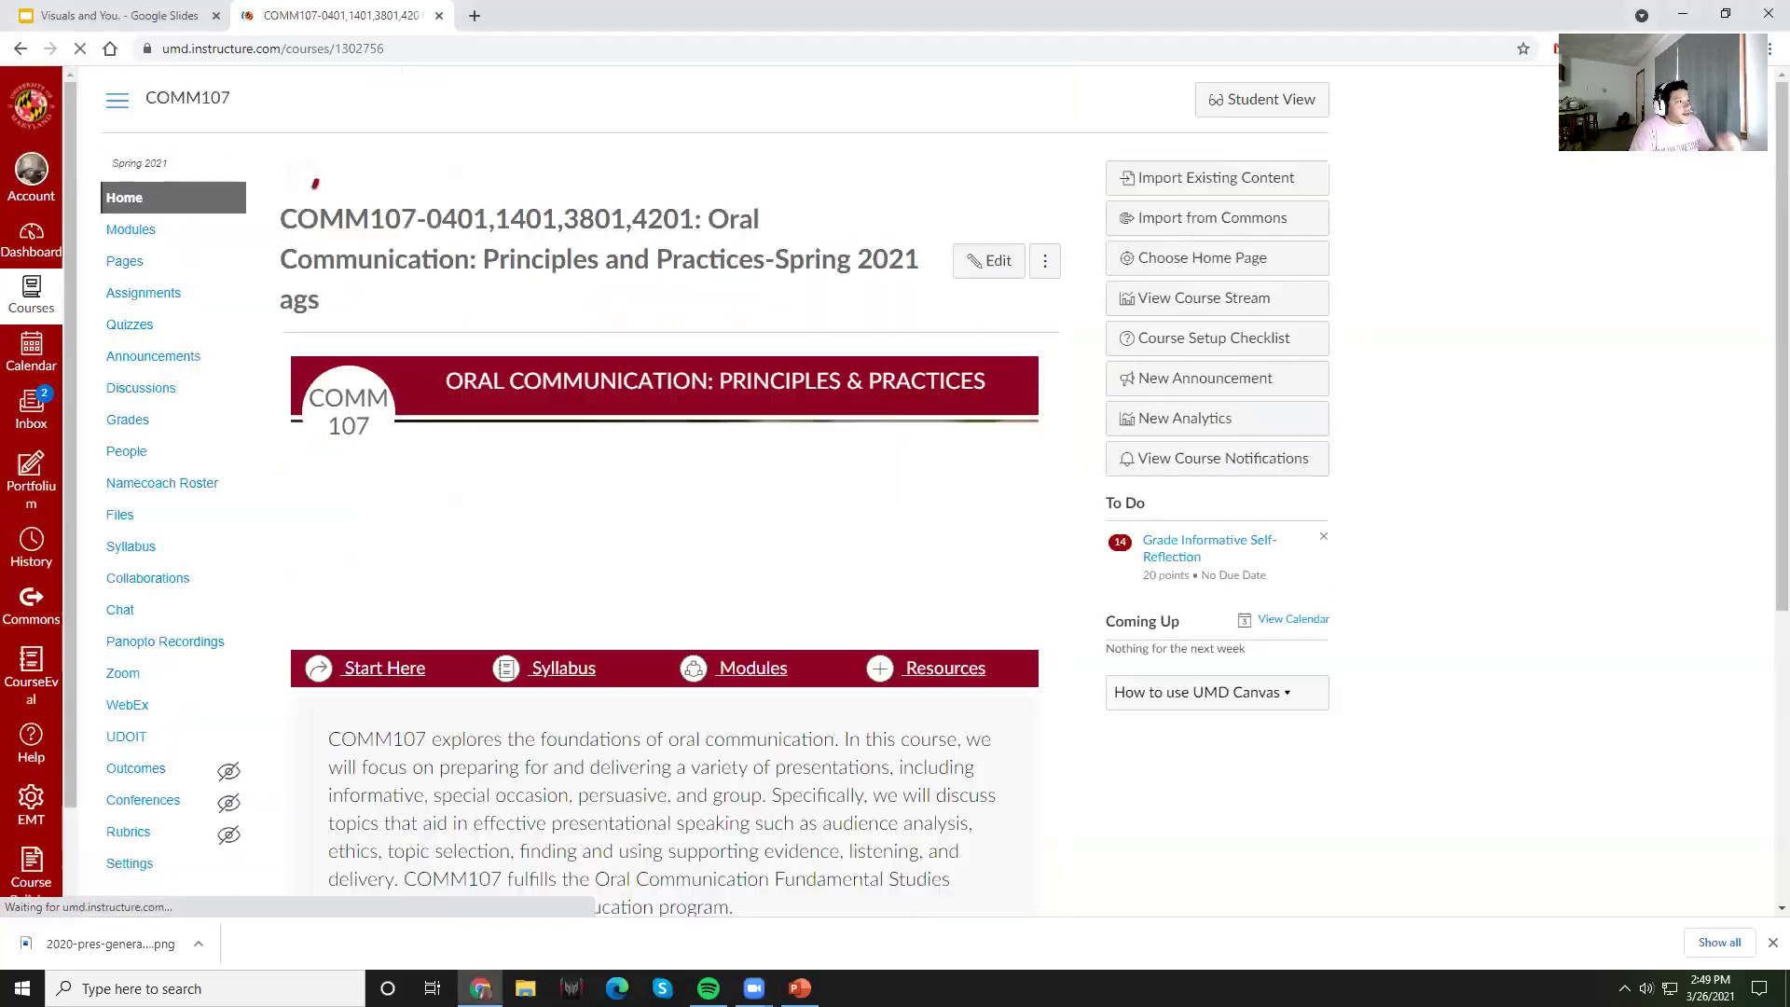
Step: Scroll through the COMM107 course home page to review its recent announcements
scroll(886, 409, down, 3)
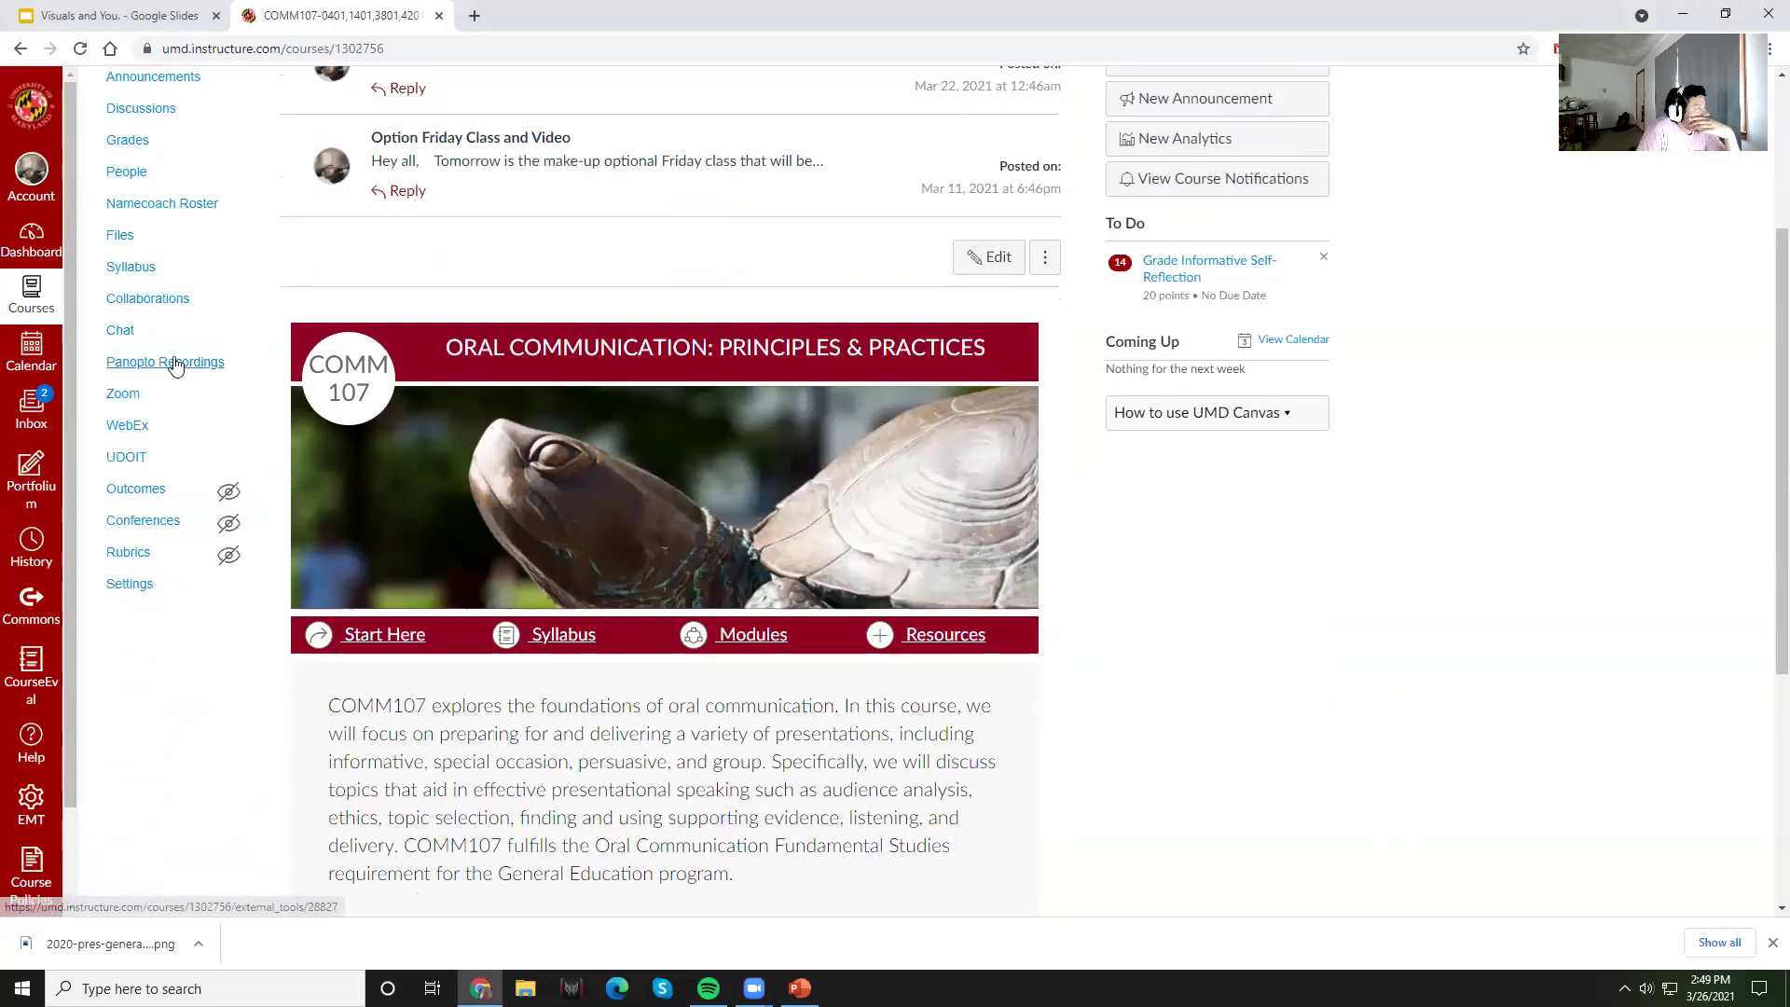
scroll(177, 362, up, 3)
Step: Open Panopto Recordings from the COMM107 course navigation
click(138, 651)
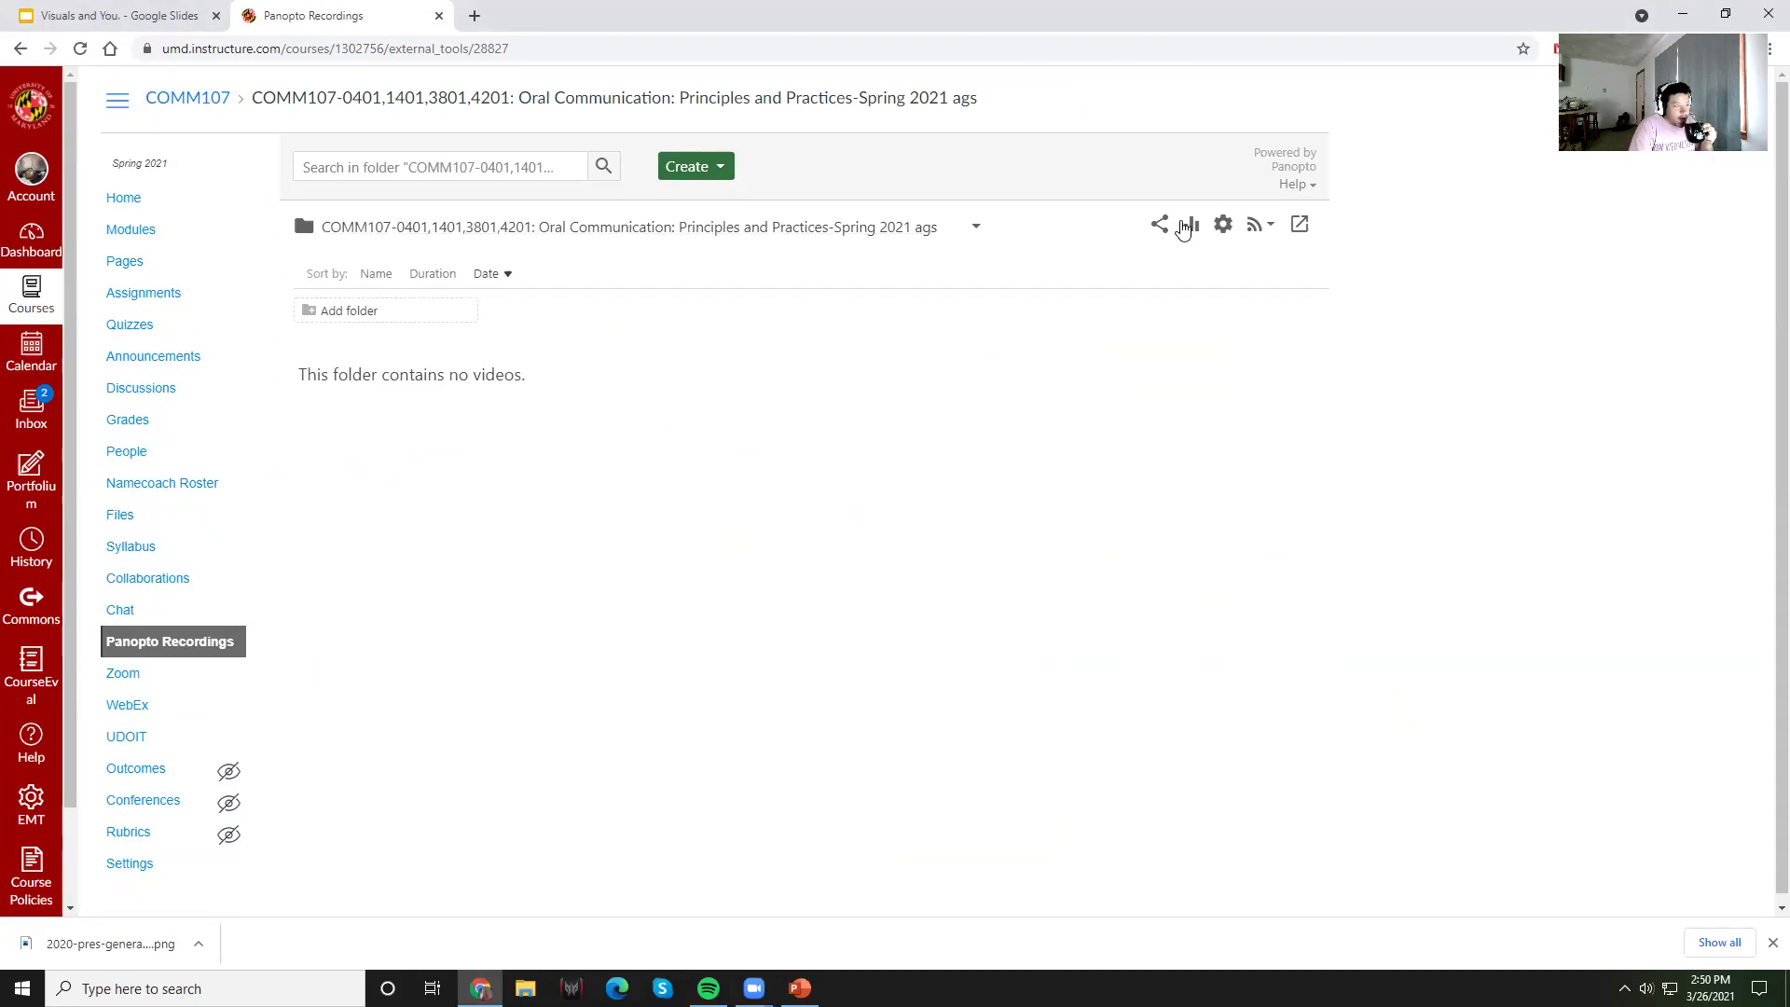
Step: Launch the Panopto for Windows recorder and show its Manage Recordings list
click(718, 165)
click(816, 204)
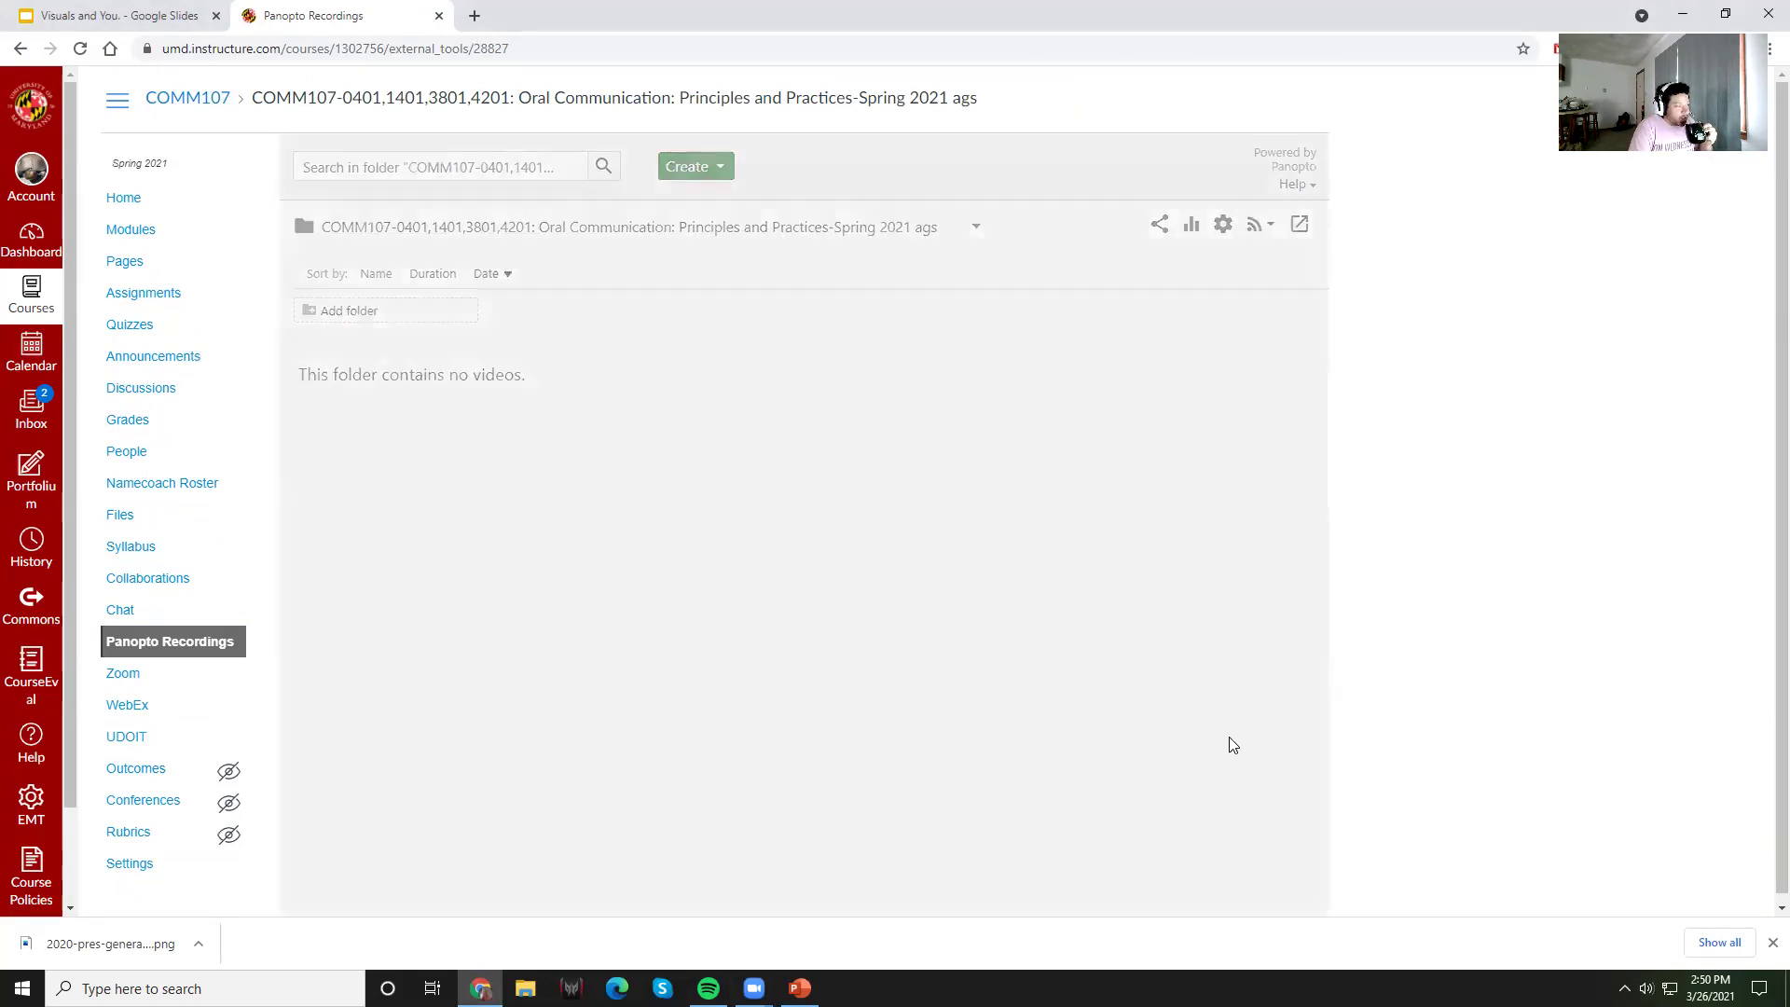
click(537, 307)
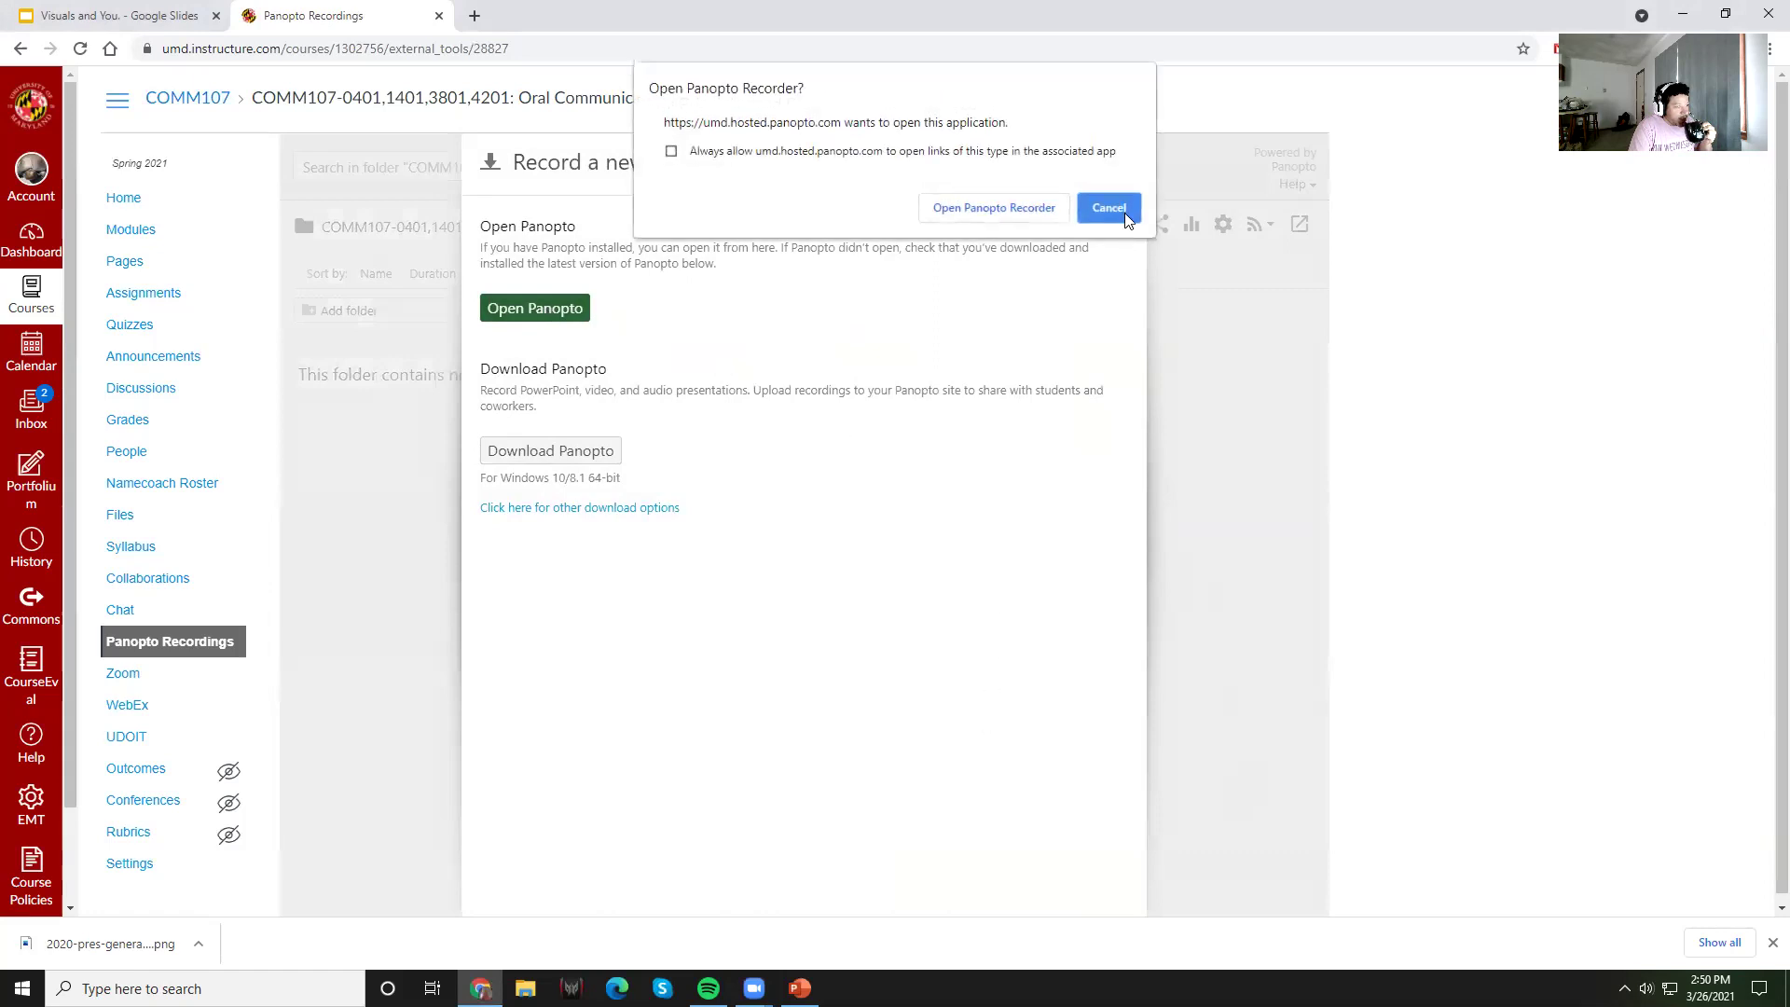
click(977, 207)
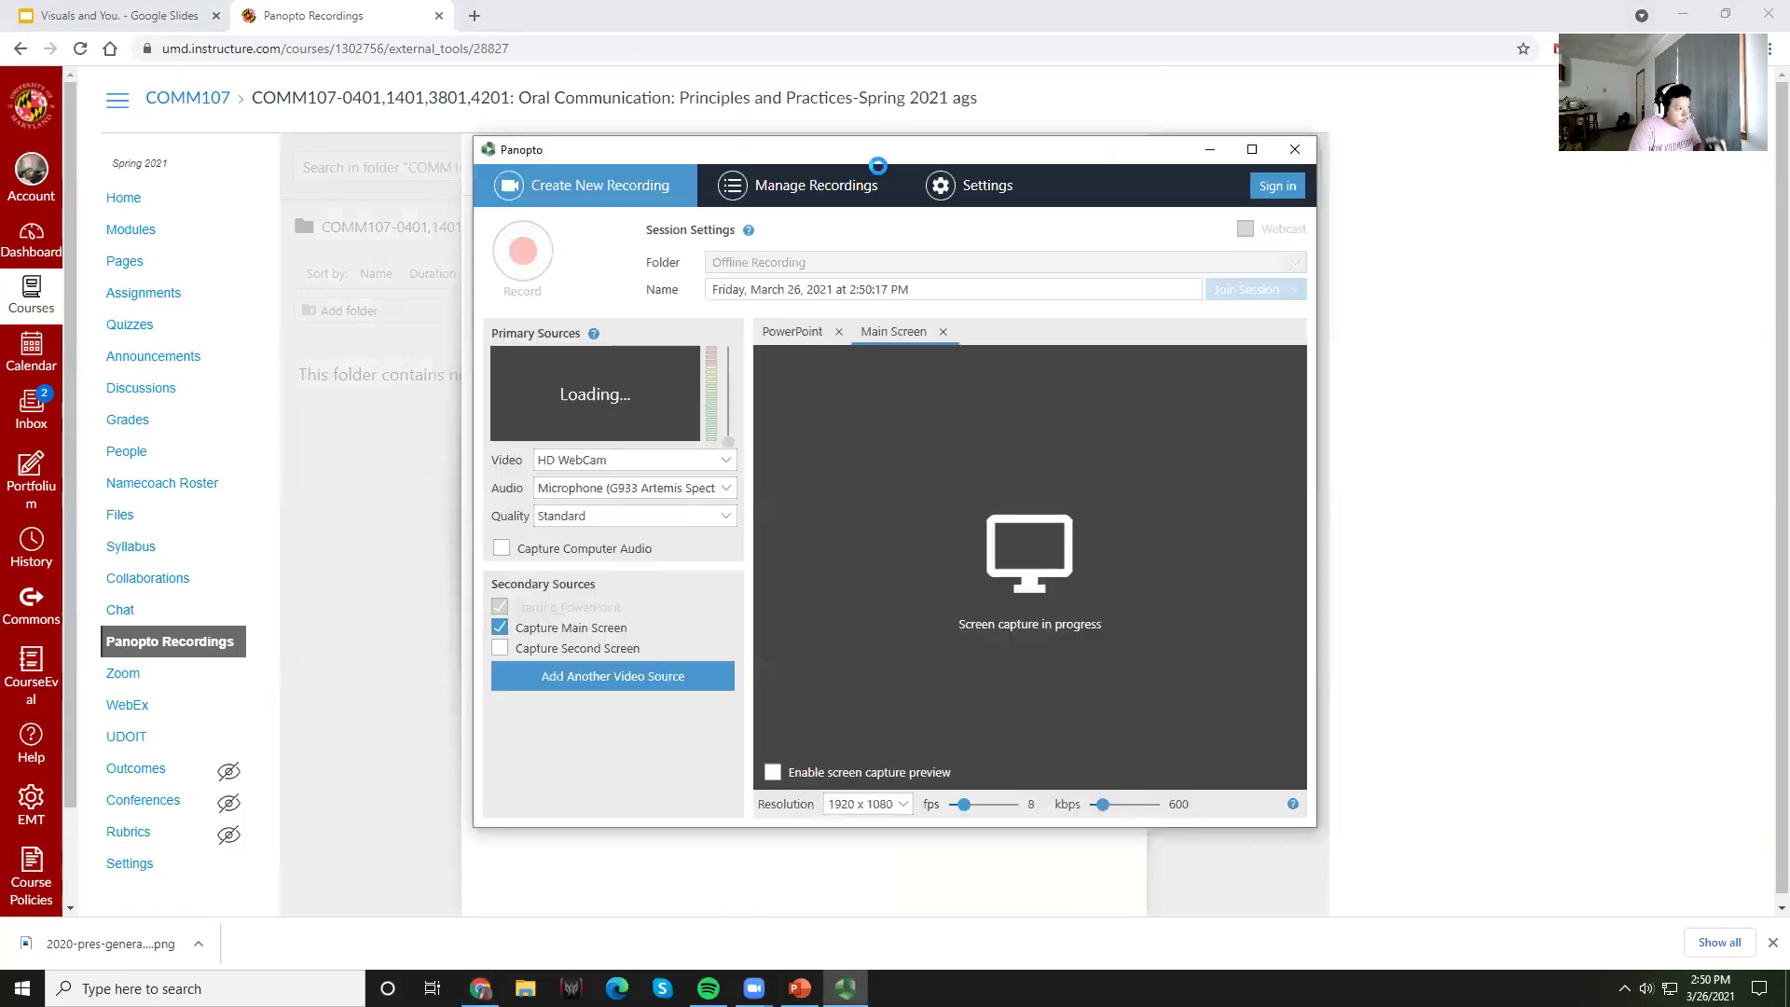
click(878, 166)
drag(902, 150, 734, 105)
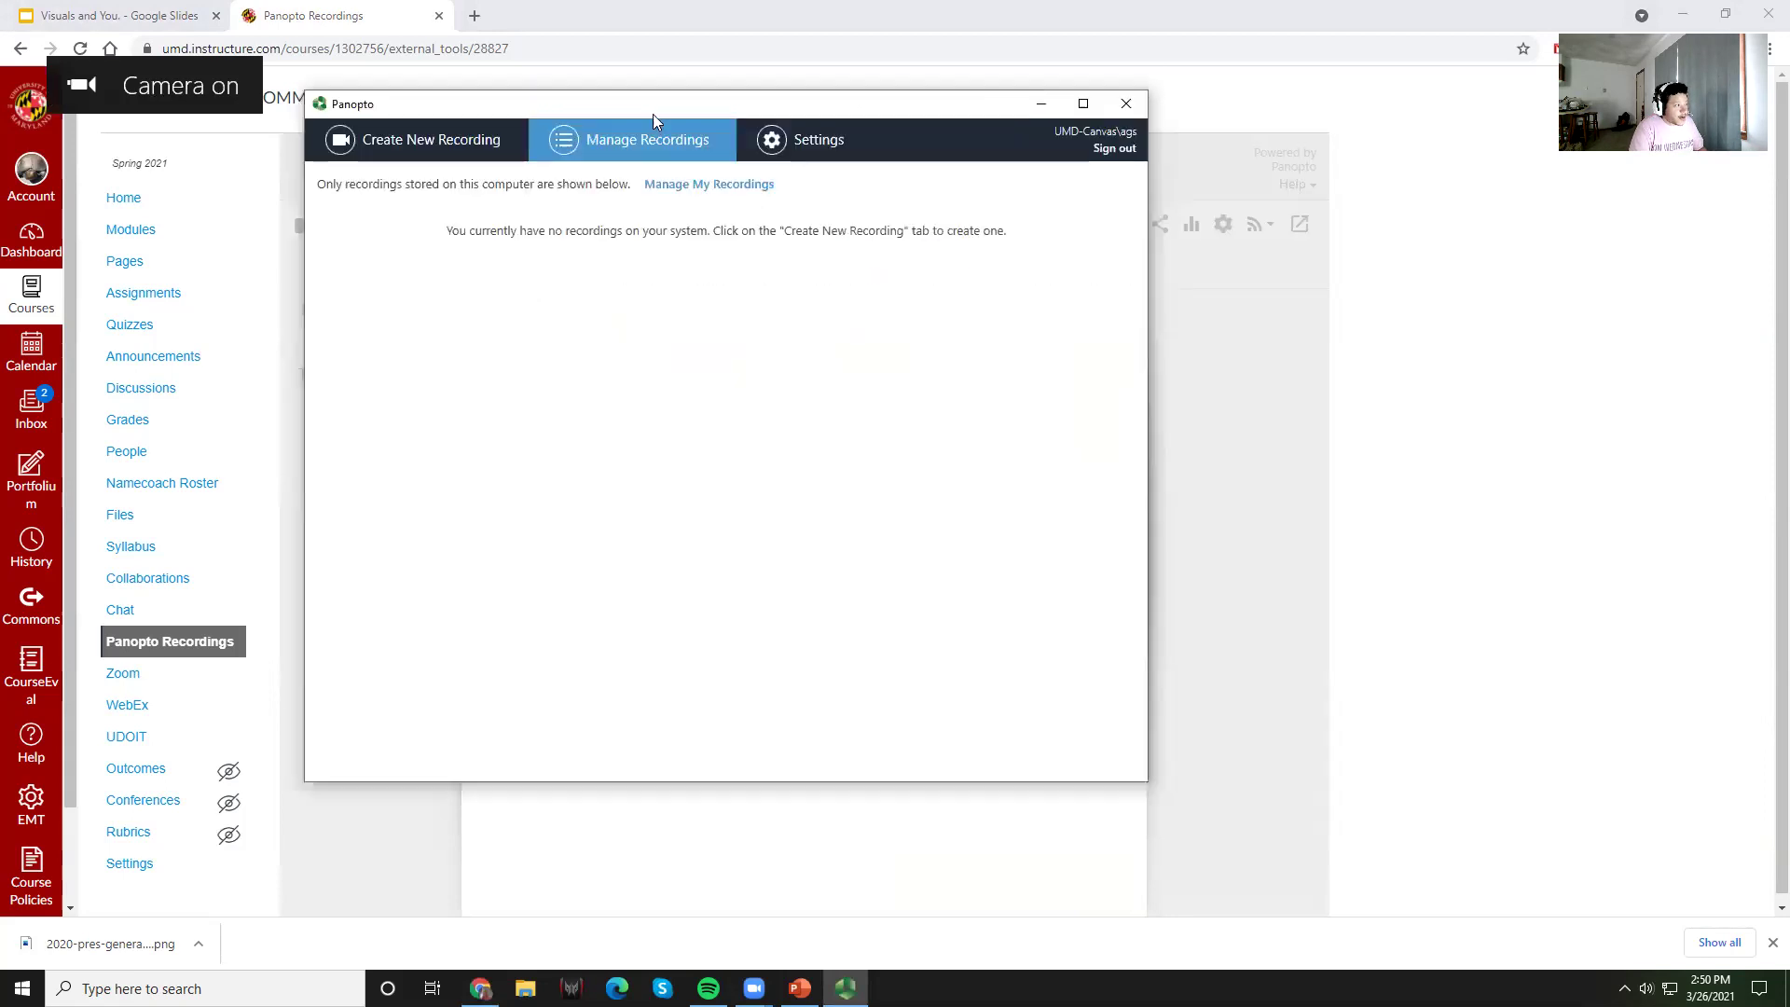
Step: Start a new recording and preview the PowerPoint source, cancelling the different-presentation picker
click(469, 129)
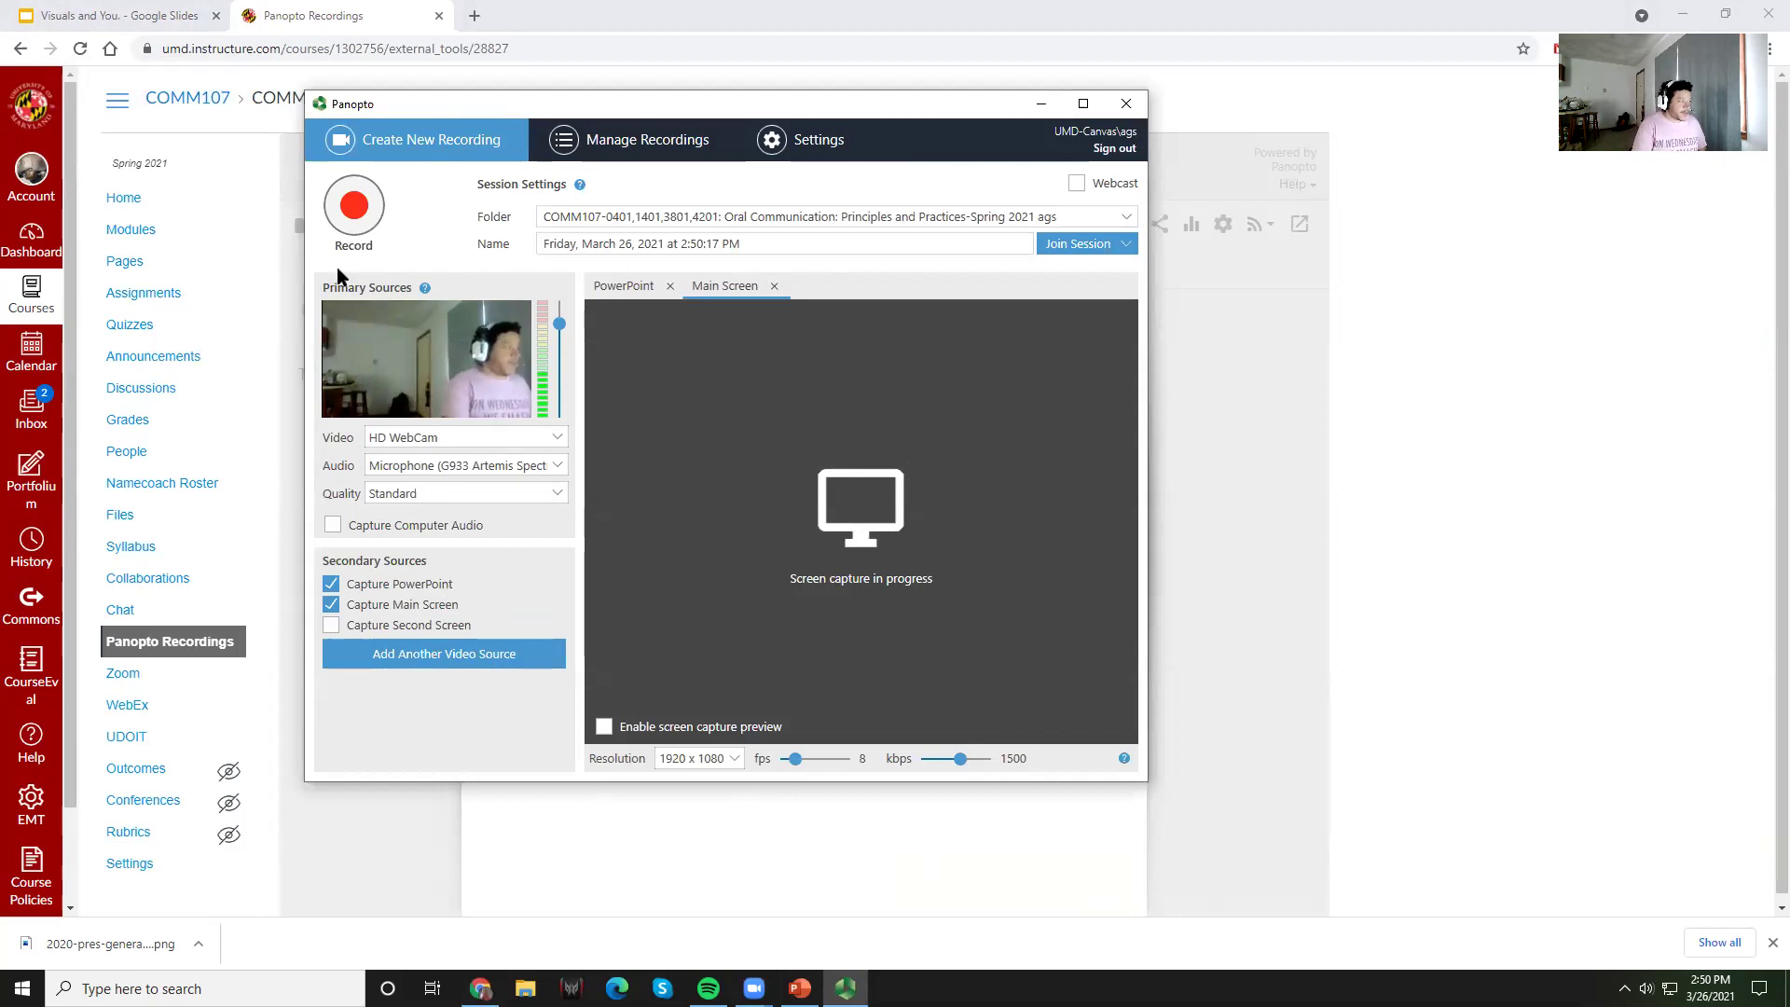
click(619, 285)
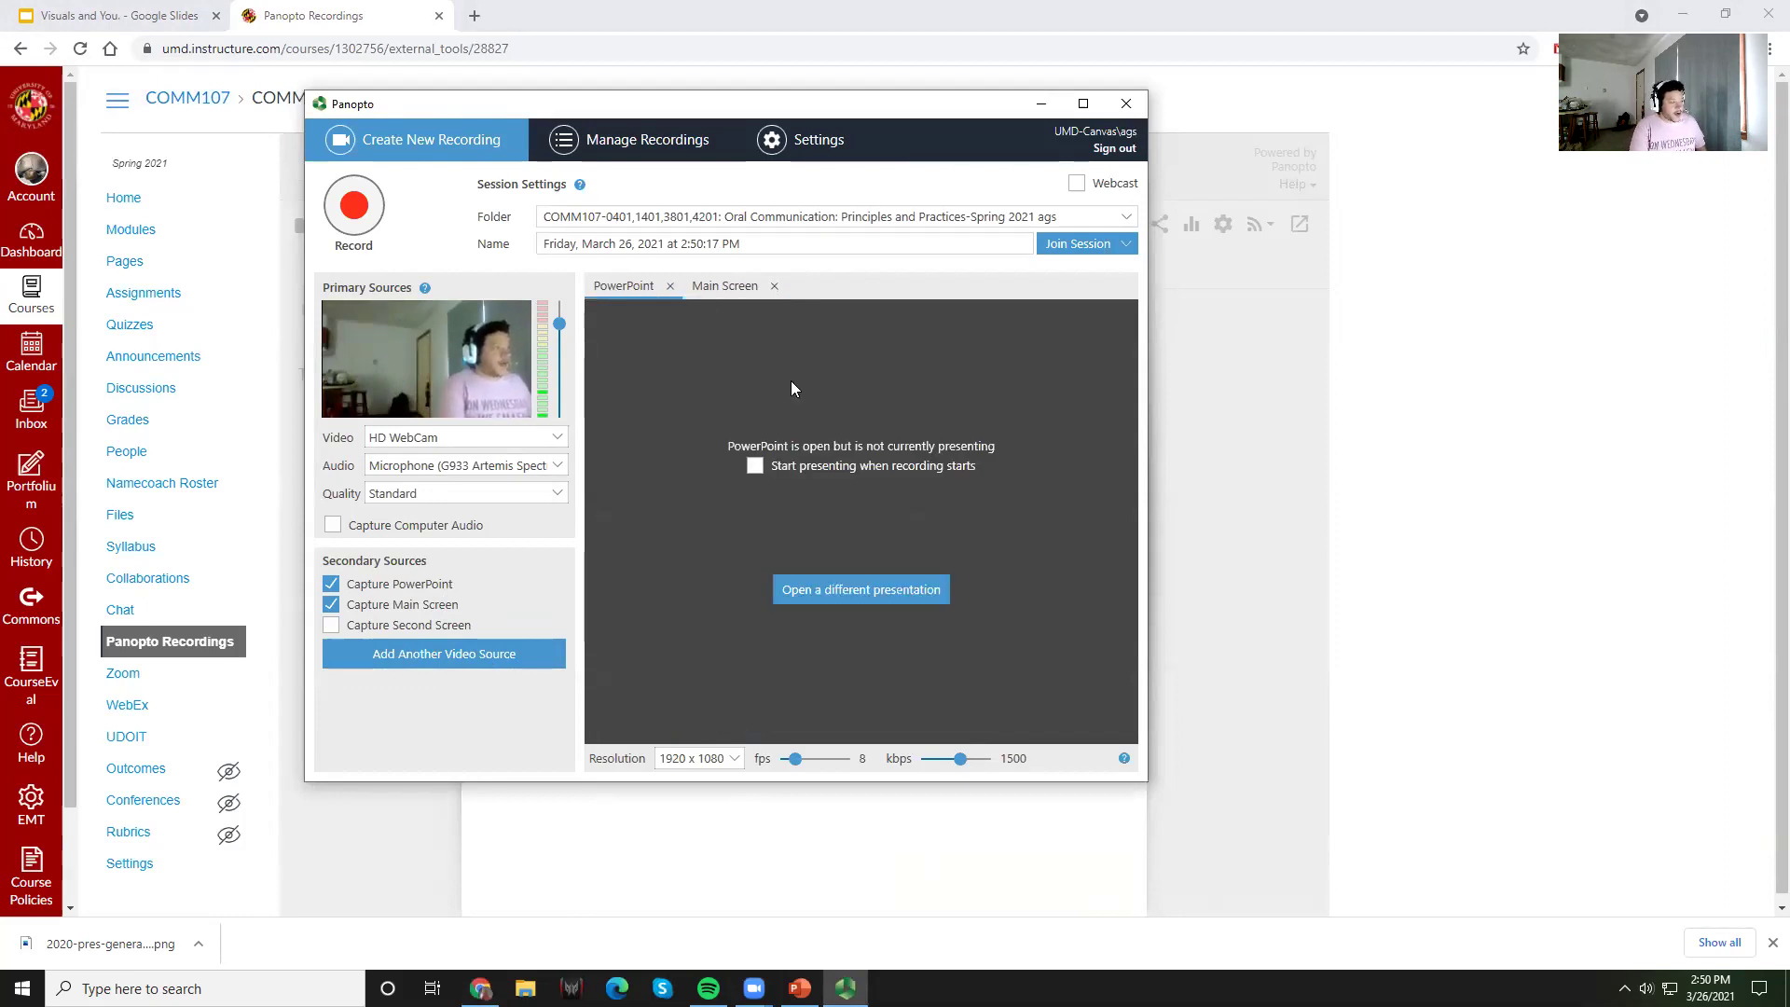
click(850, 587)
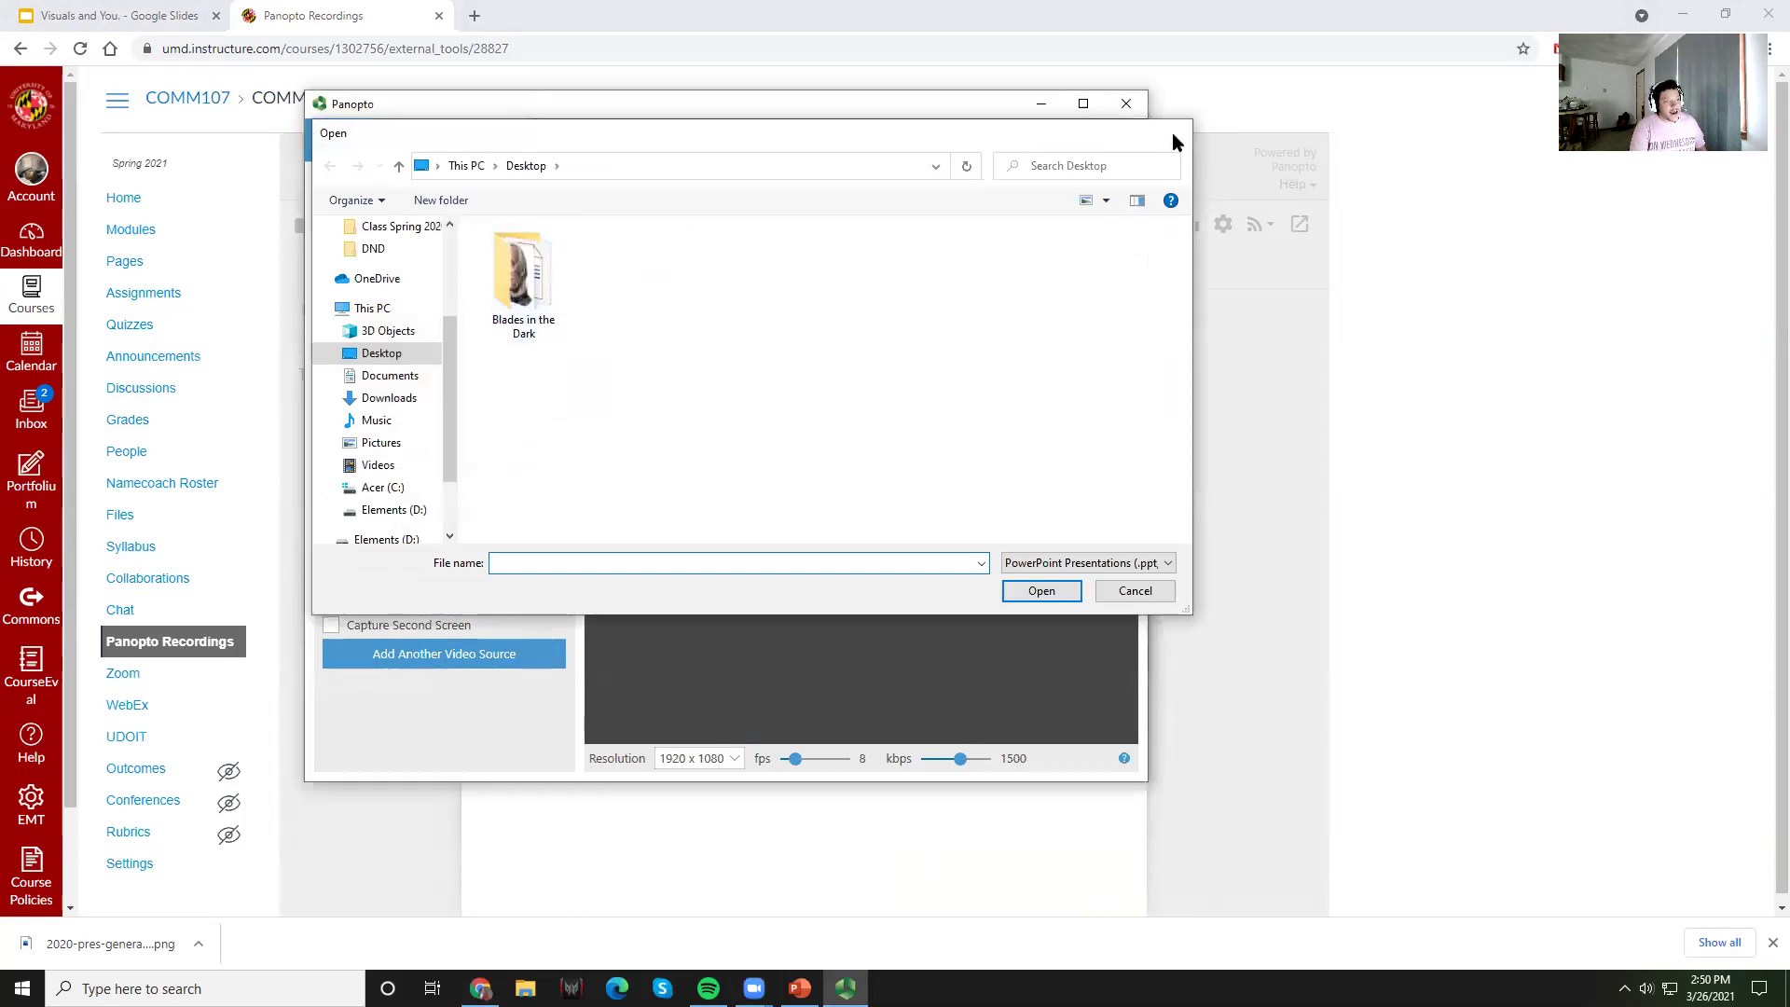
key(Escape)
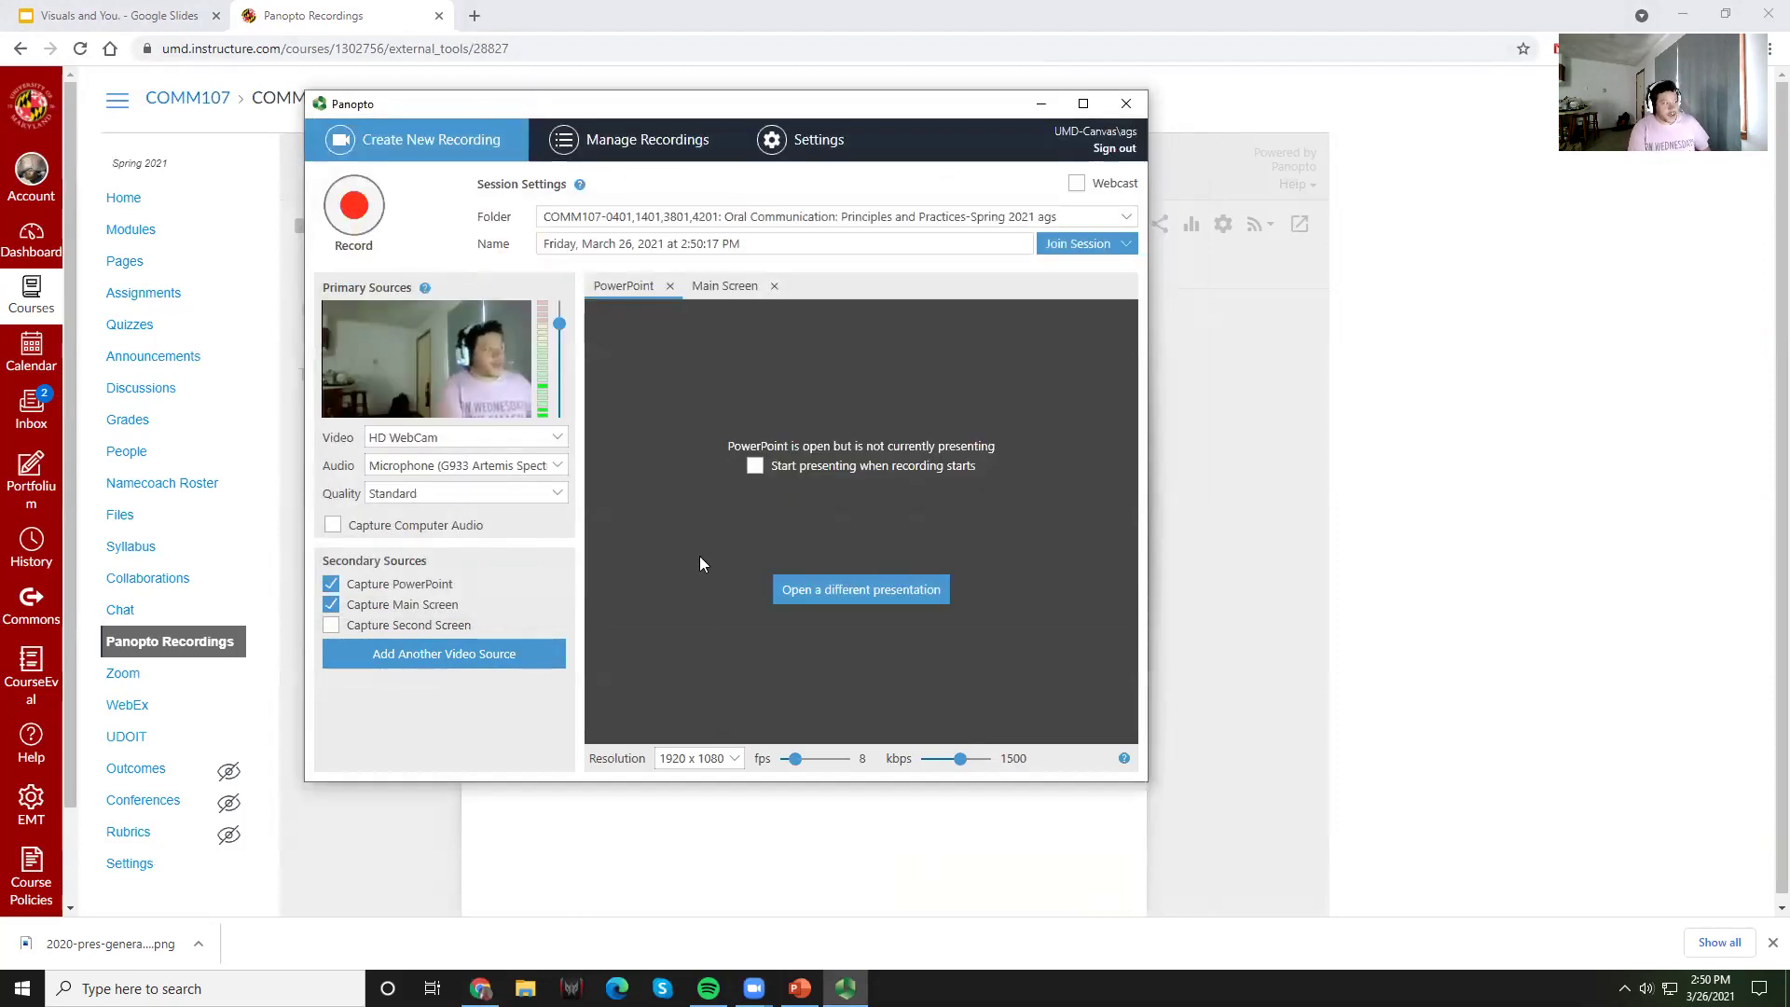
Step: Start the PowerPoint slide show from the beginning and advance to the Consistency slide
click(131, 15)
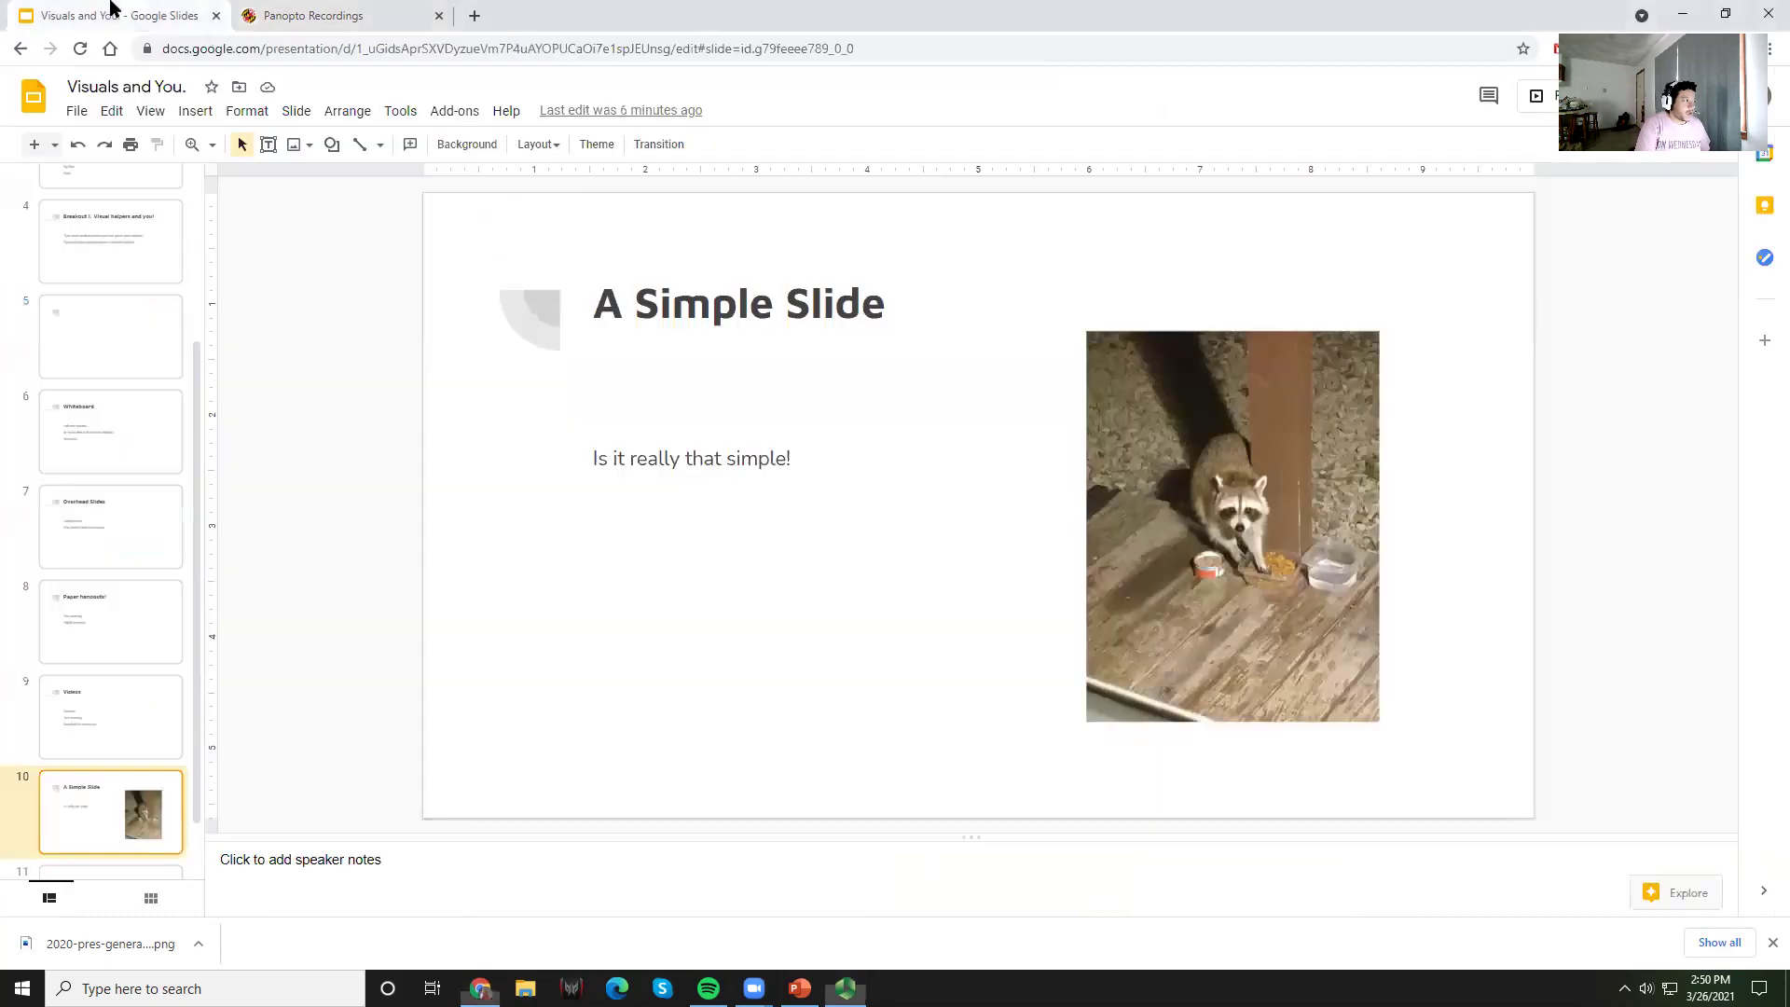
click(264, 15)
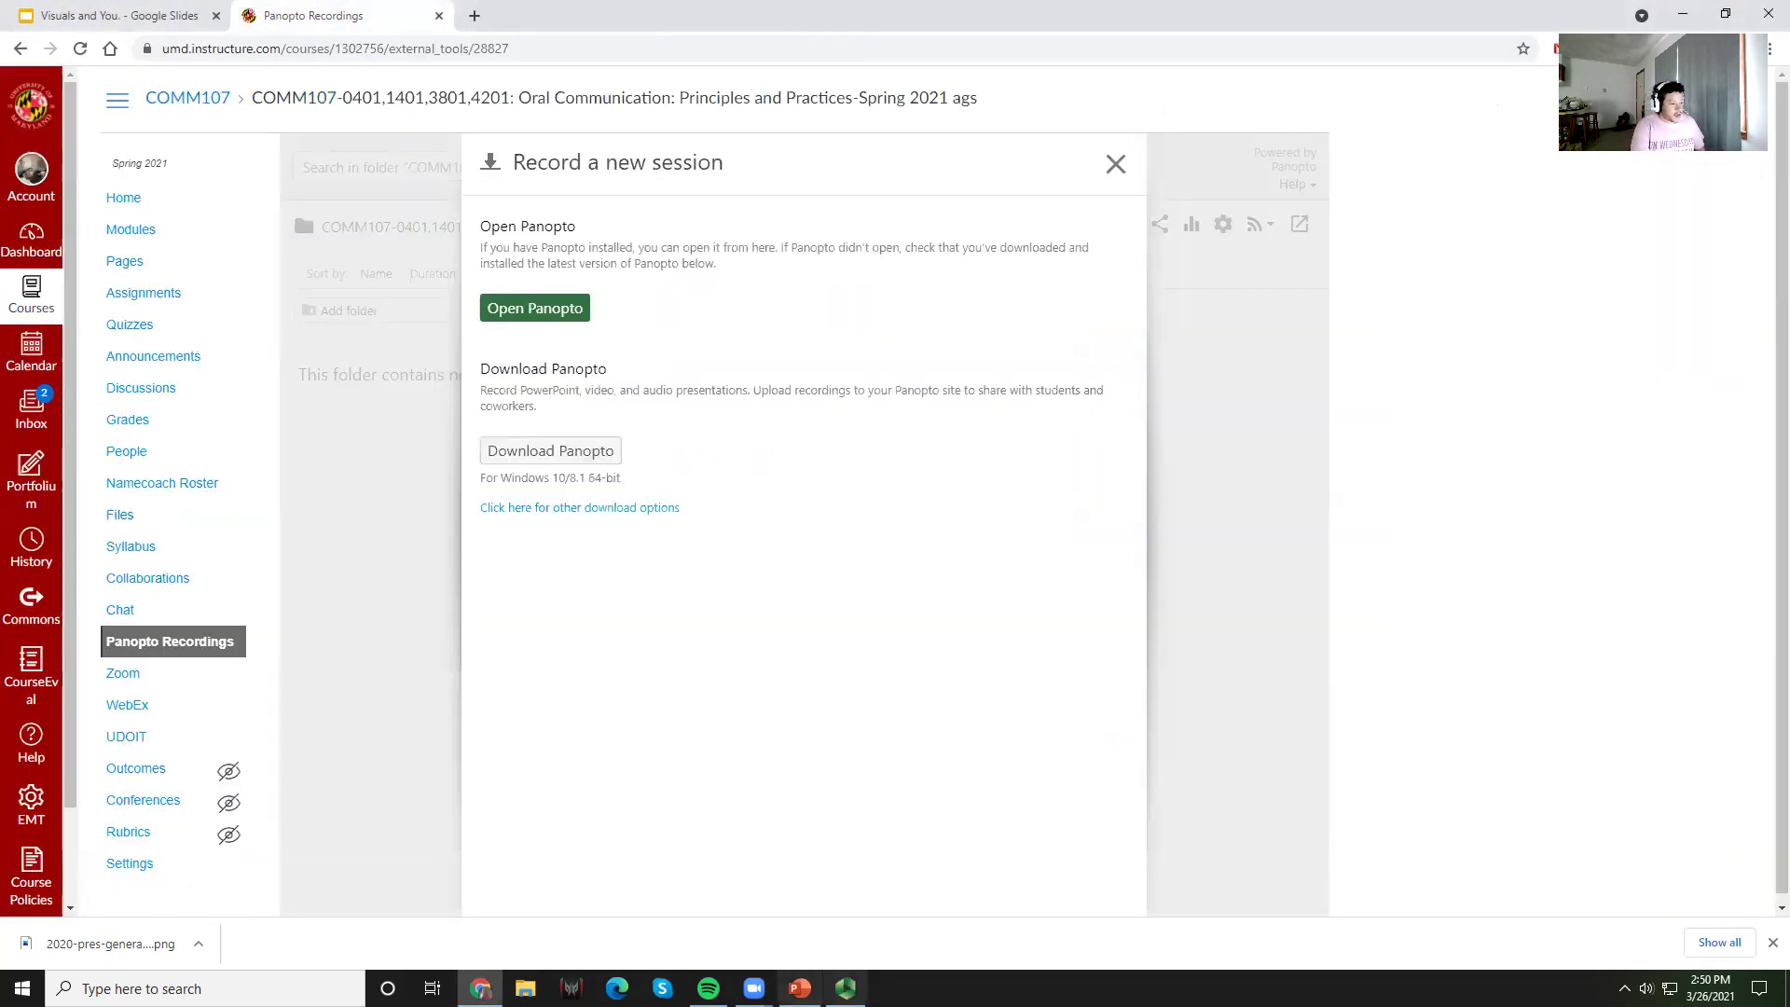
key(alt+Tab)
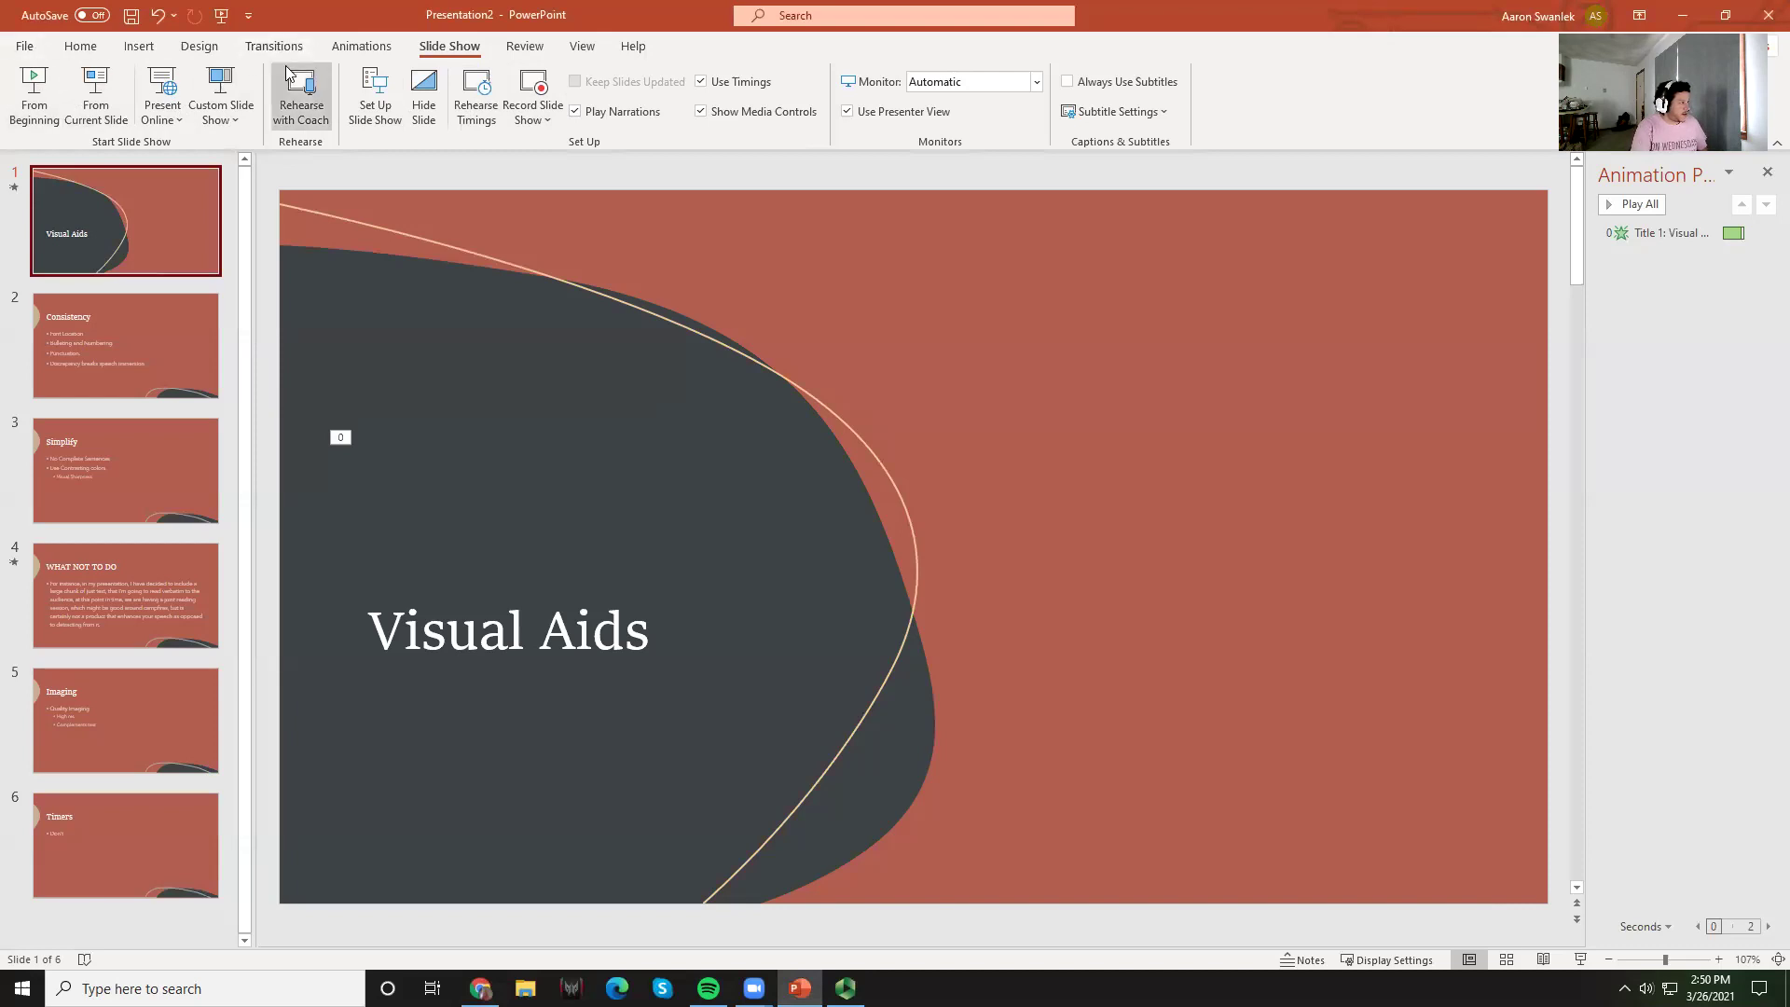
click(33, 87)
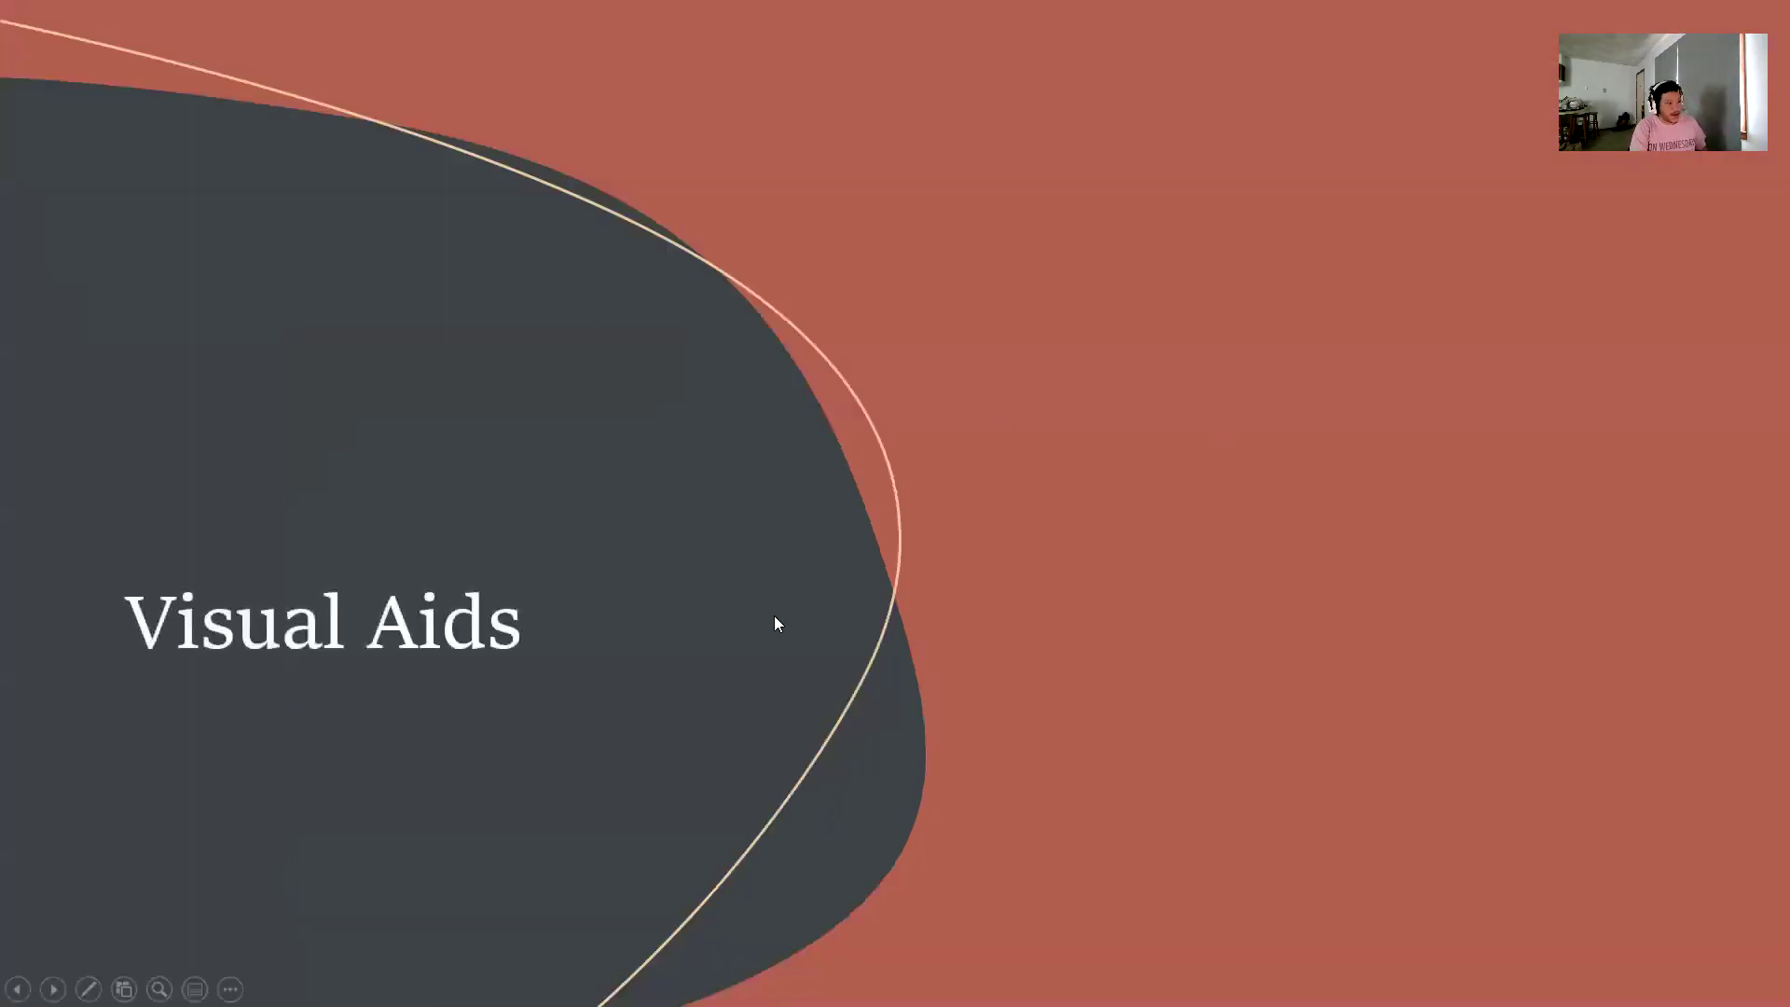
click(823, 428)
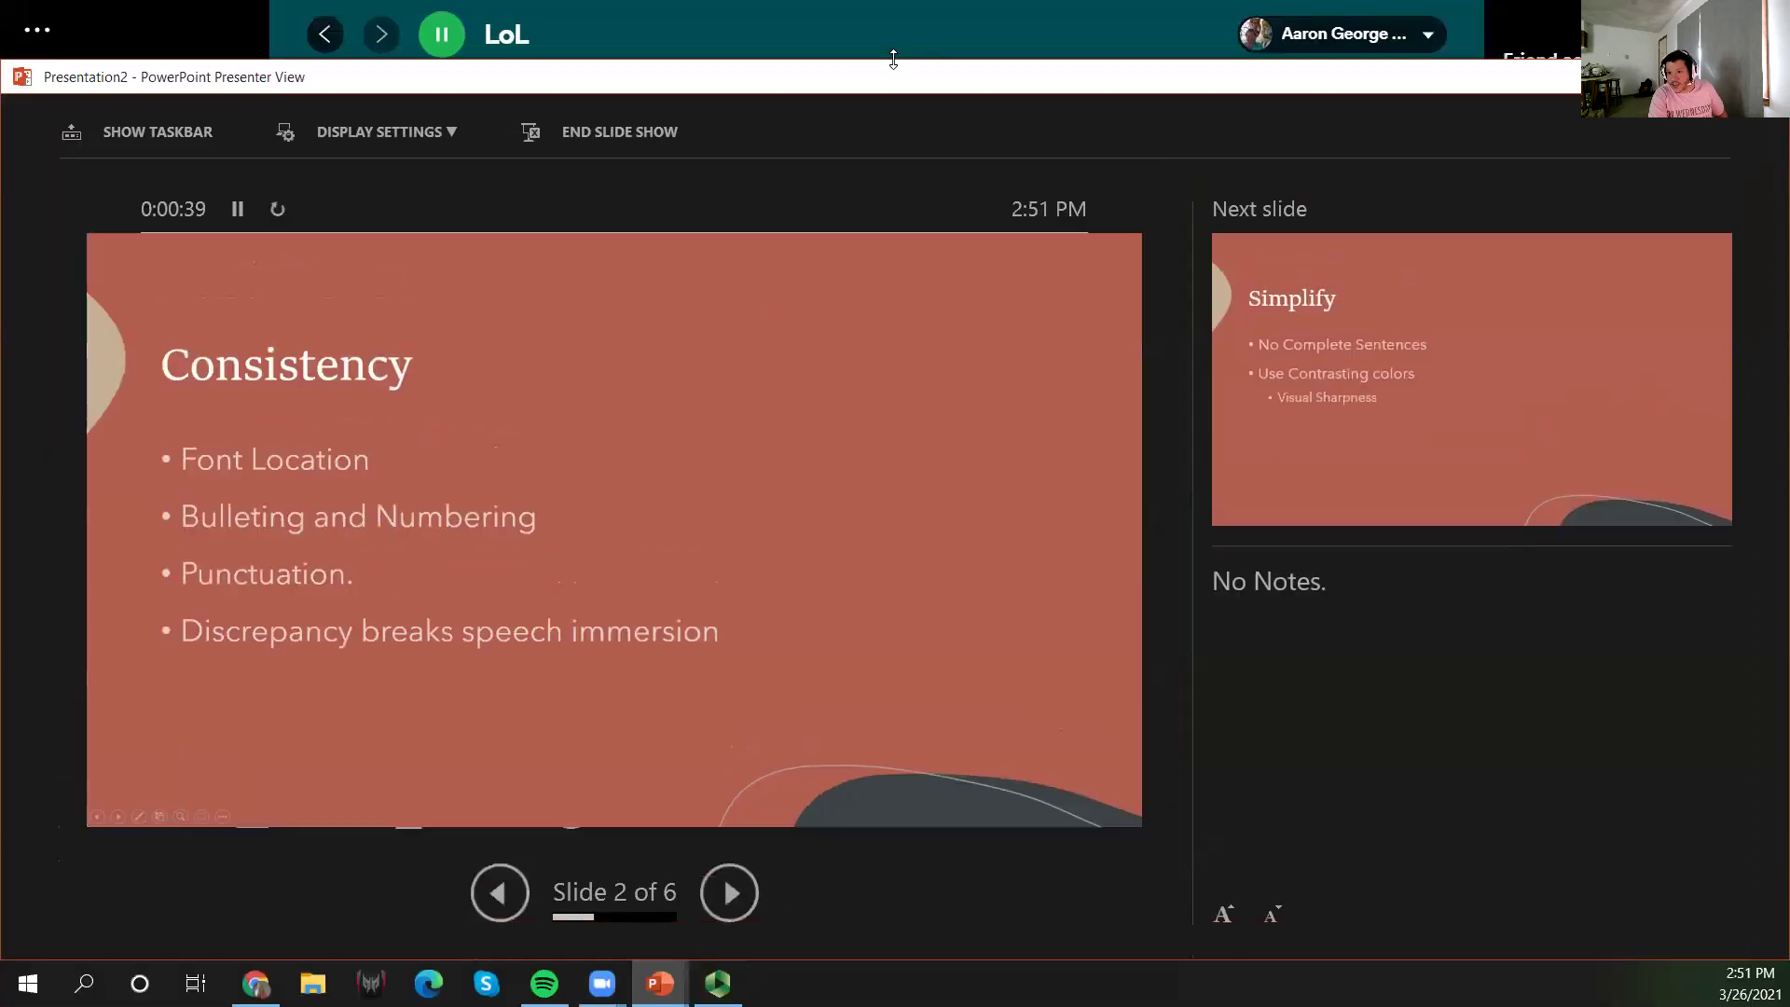
drag(882, 25, 882, 84)
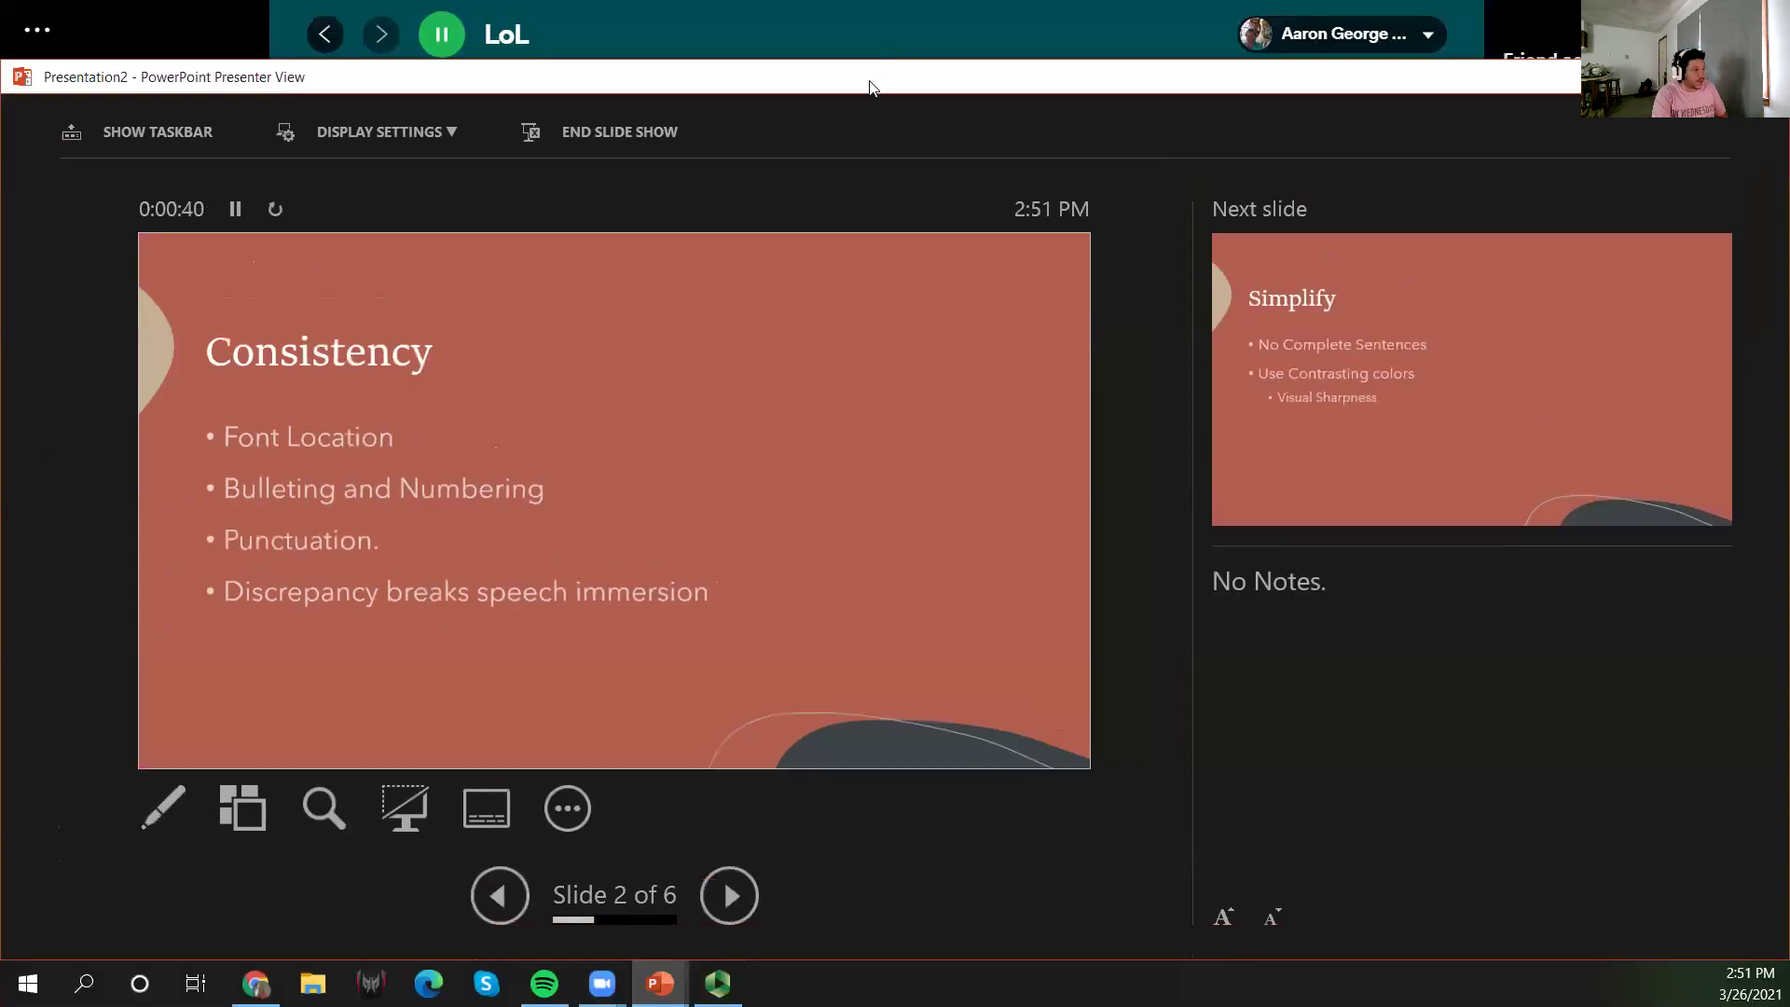
click(1682, 76)
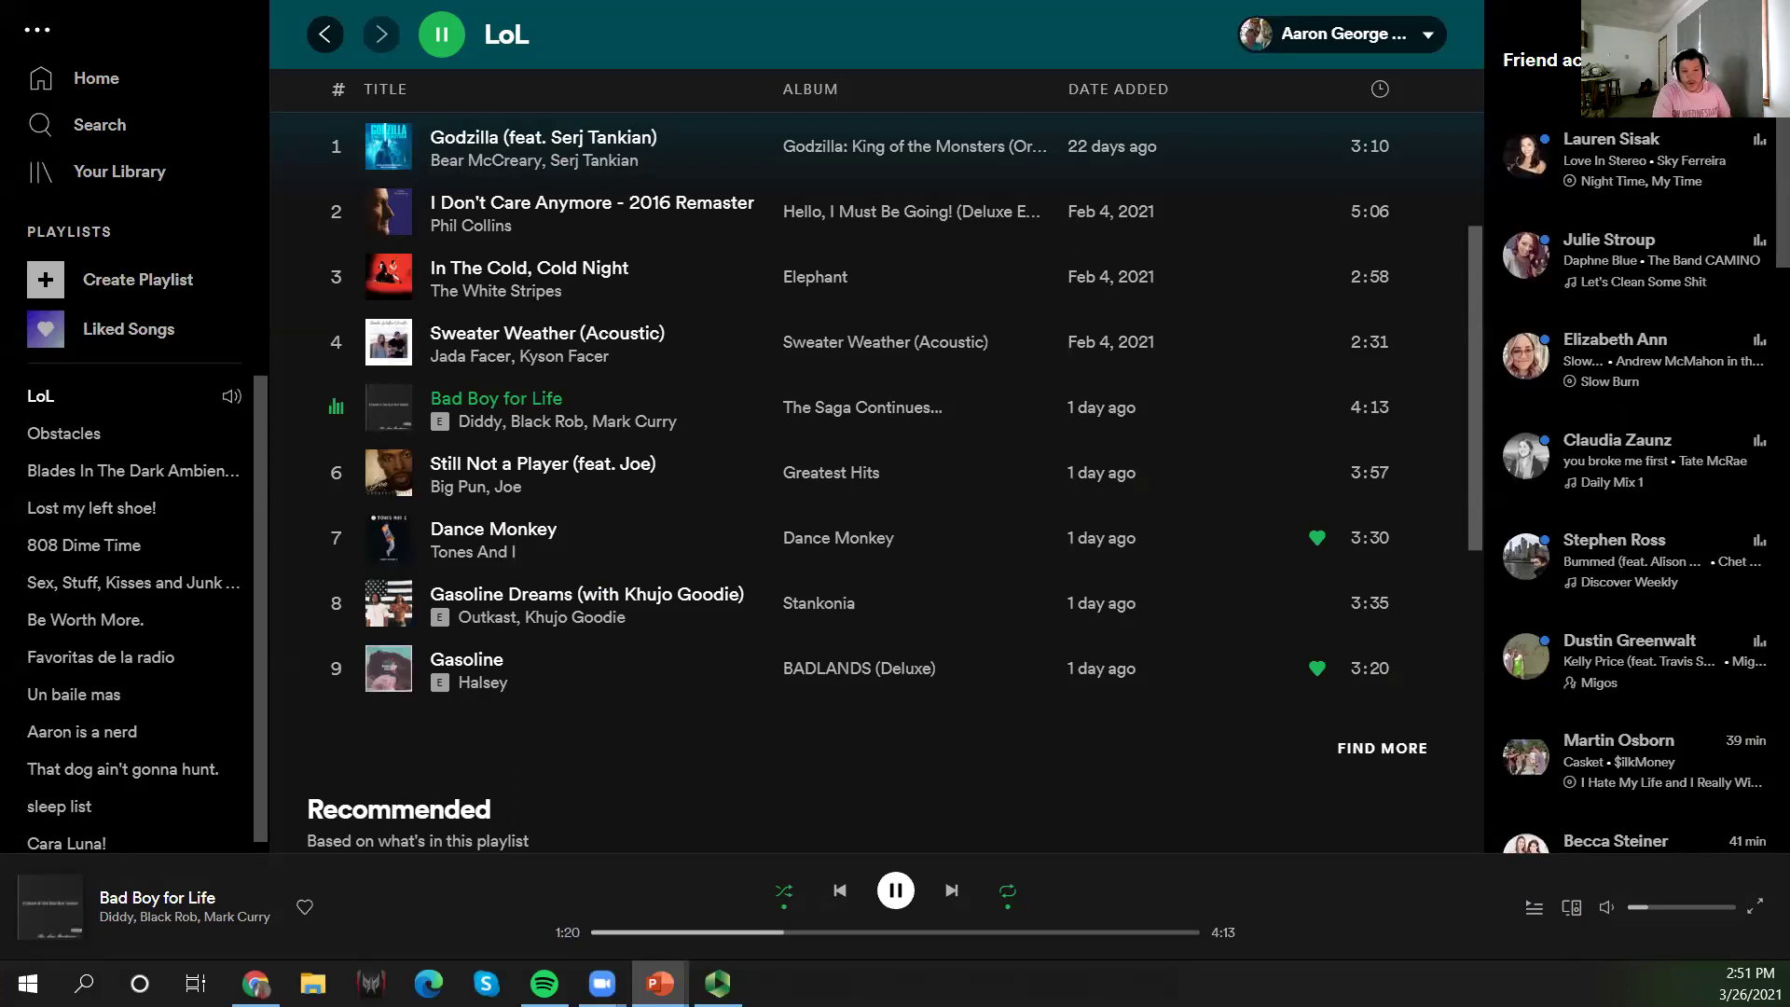
Step: Switch back to the running slide show on the Consistency slide
key(alt+Tab)
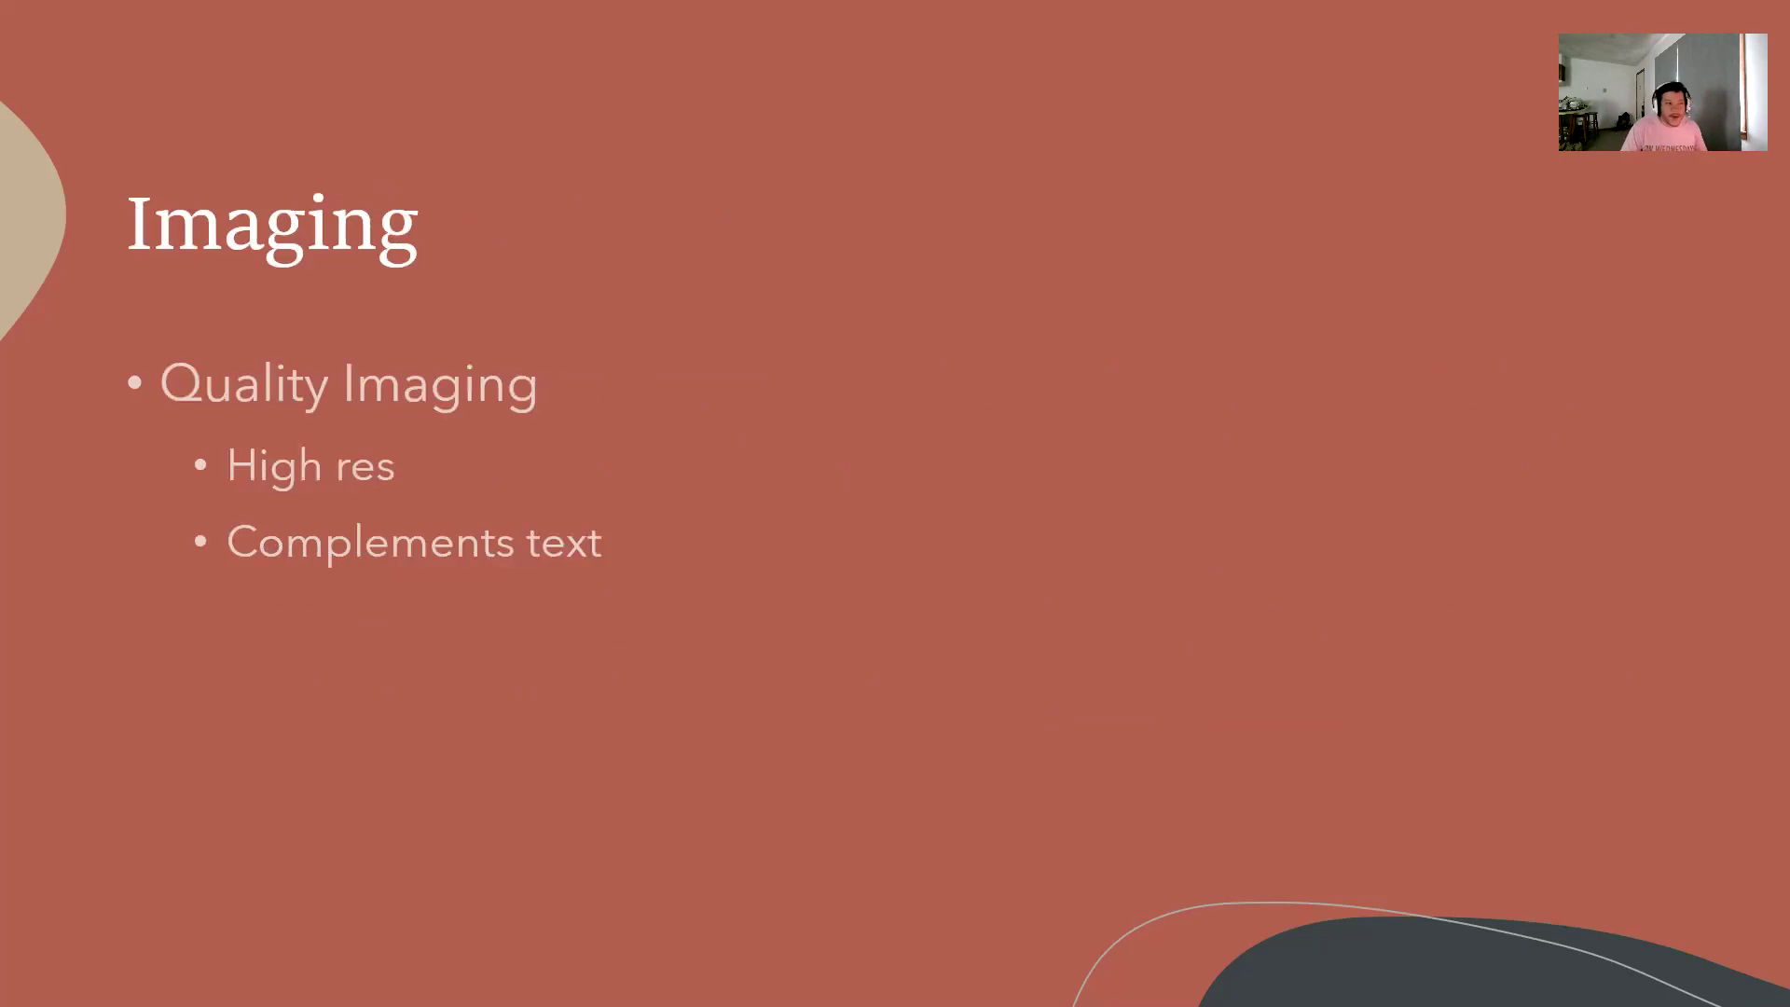
Step: End the slide show and return to editing the deck at the Imaging slide
key(Escape)
scroll(867, 731, down, 1)
scroll(998, 695, up, 1)
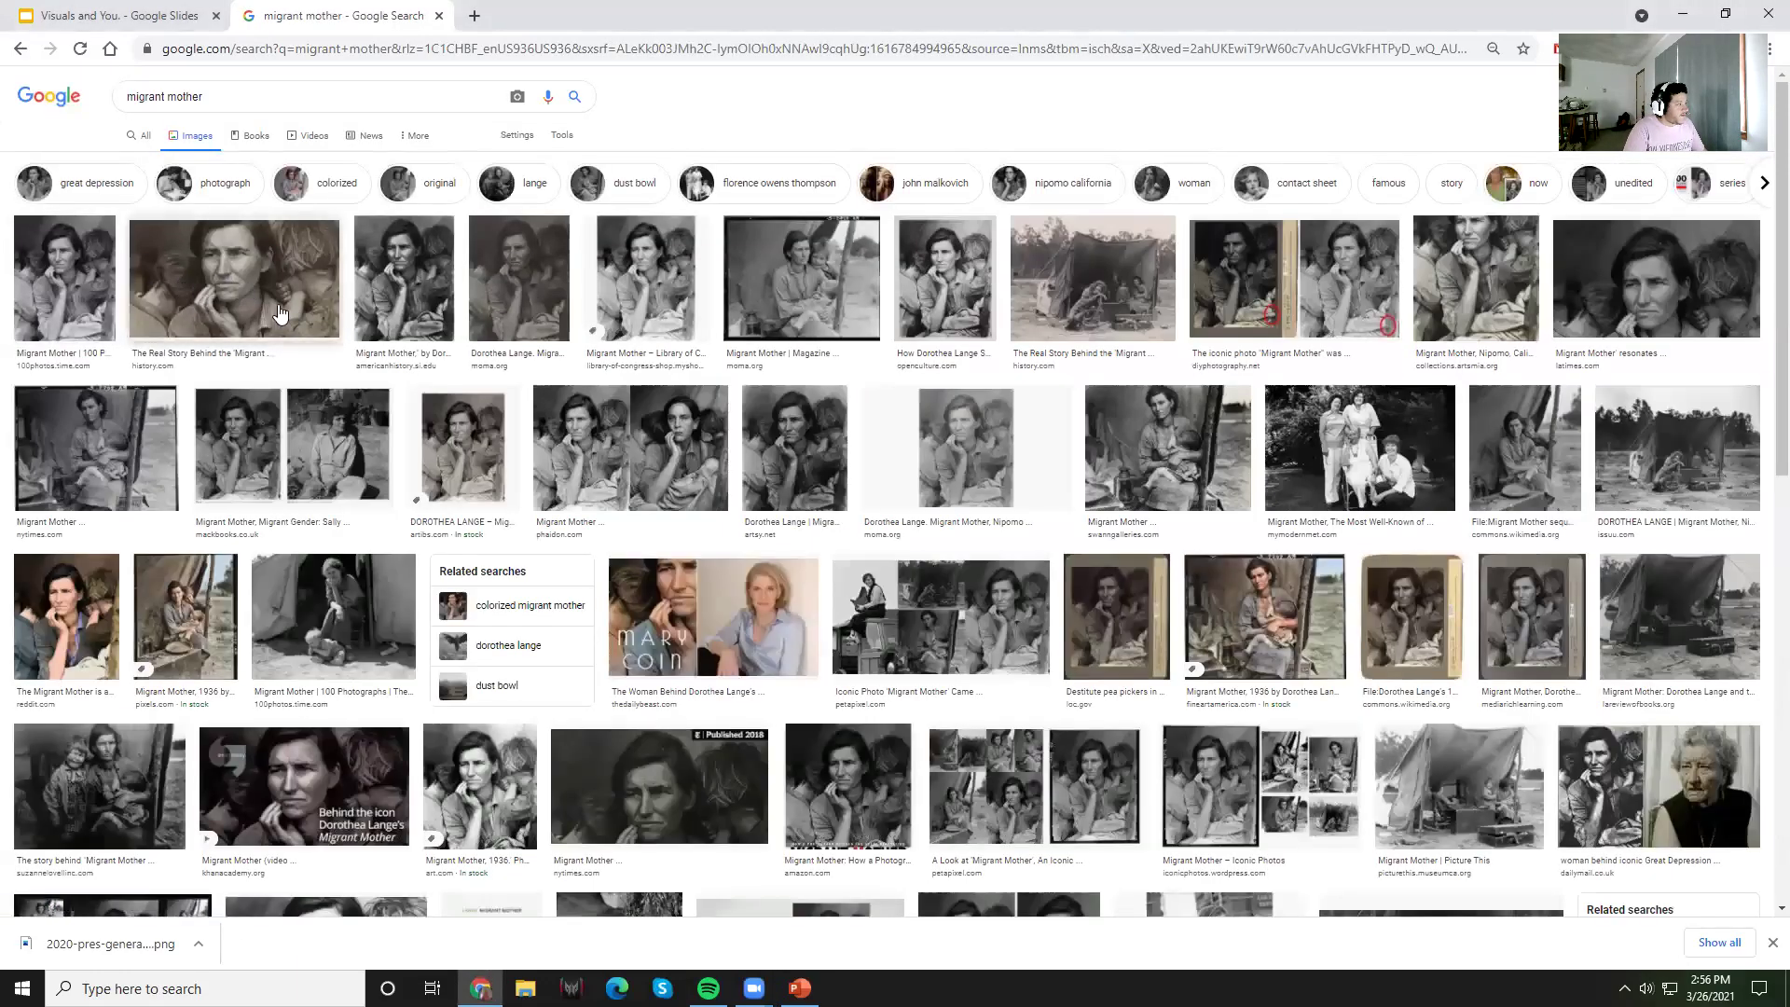
Step: Save the History.com Migrant Mother photo as a JPG and return to the slides tab
click(155, 306)
right_click(1415, 300)
click(1487, 518)
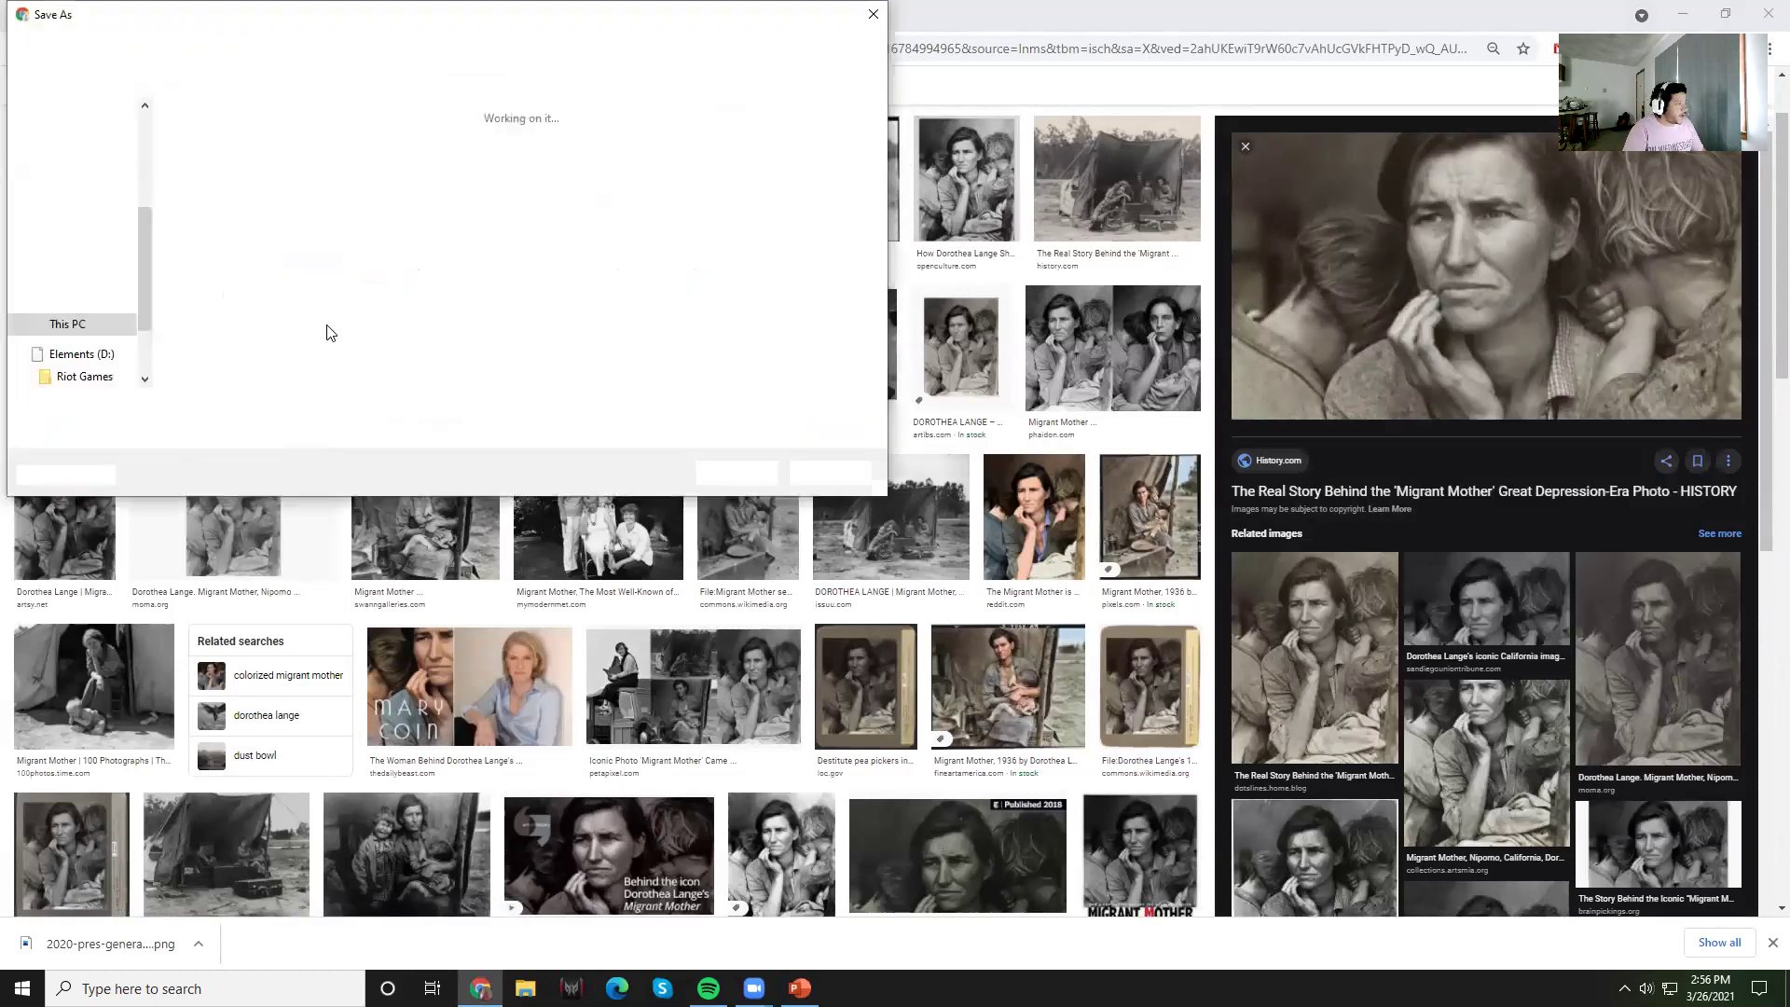
click(753, 479)
key(ctrl+Tab)
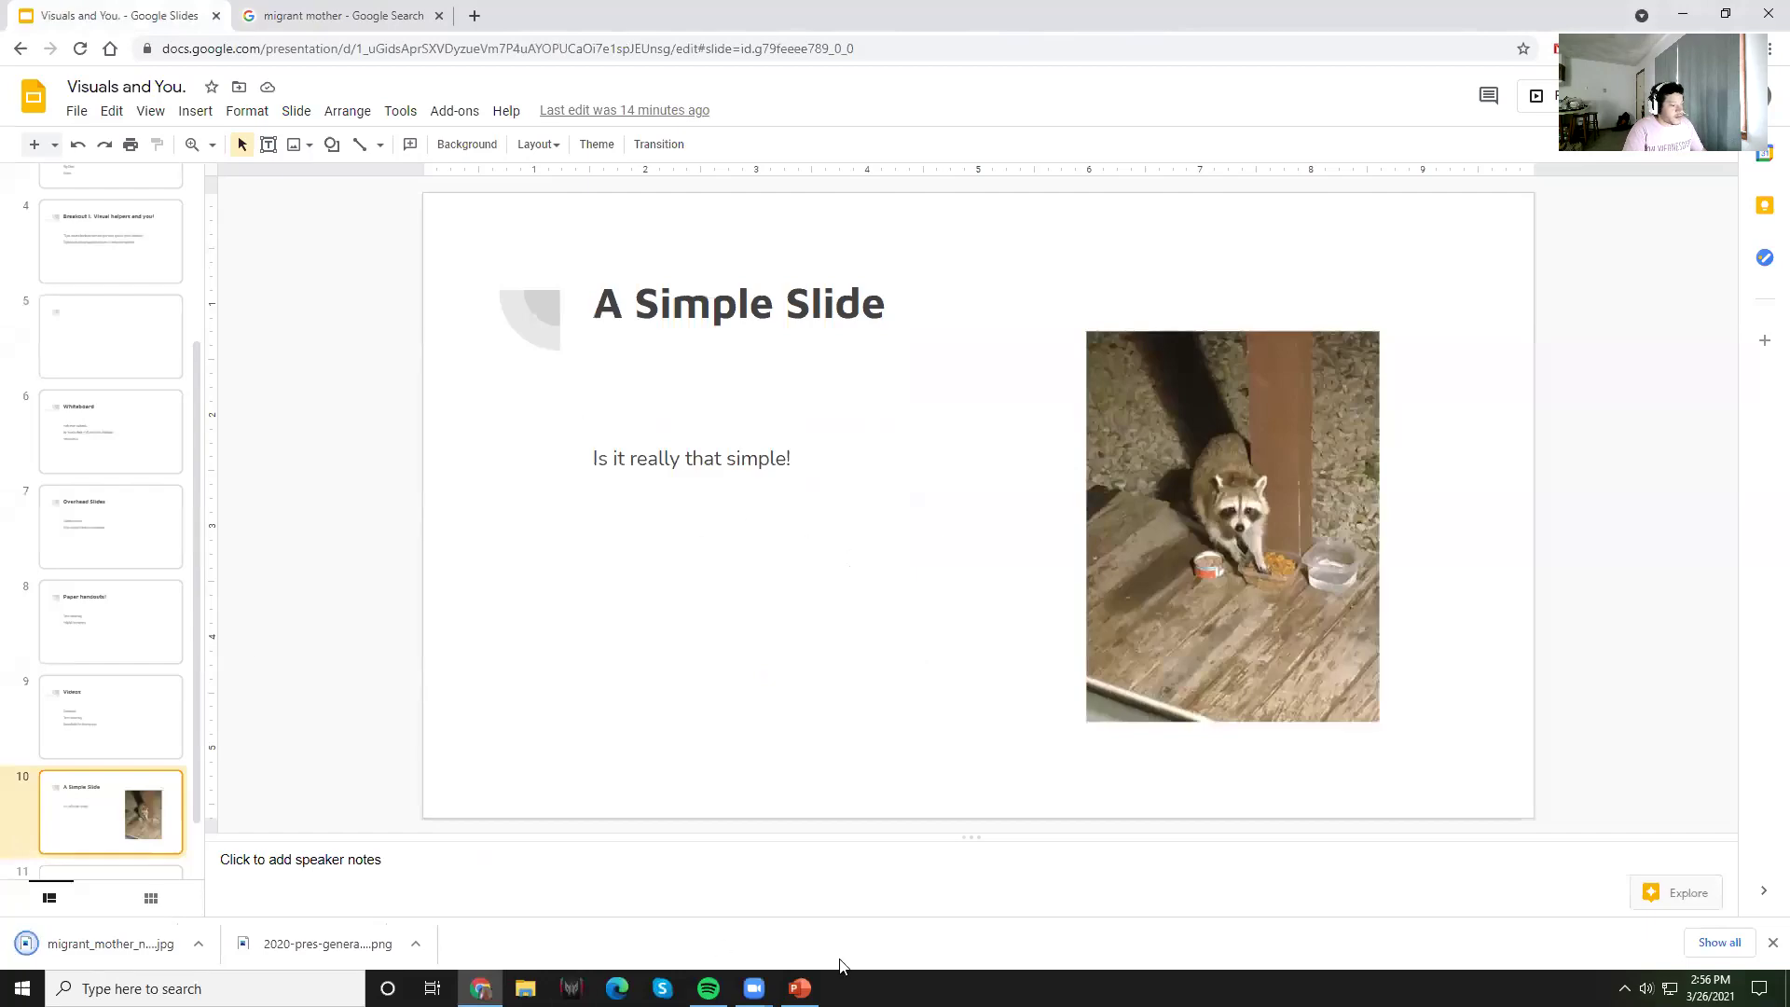
Step: Insert the mother-and-children photo from the Desktop onto slide 5 using Pictures > This Device
key(alt+Tab)
right_click(991, 625)
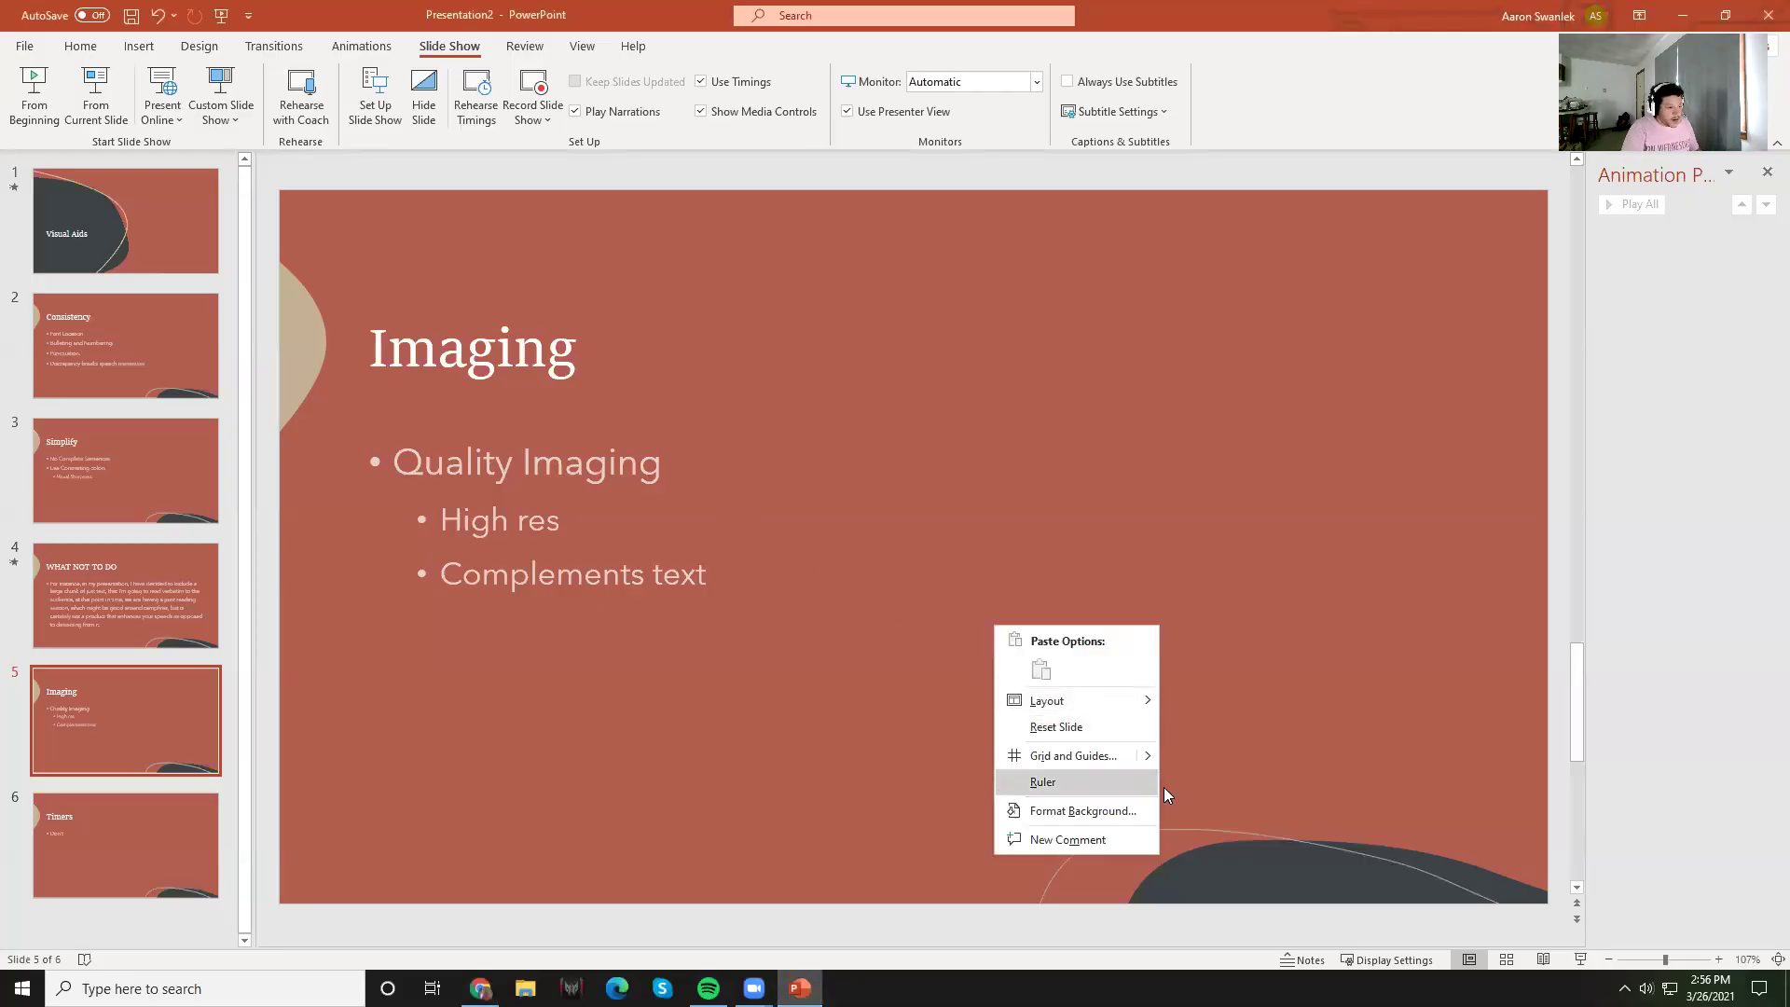
key(Escape)
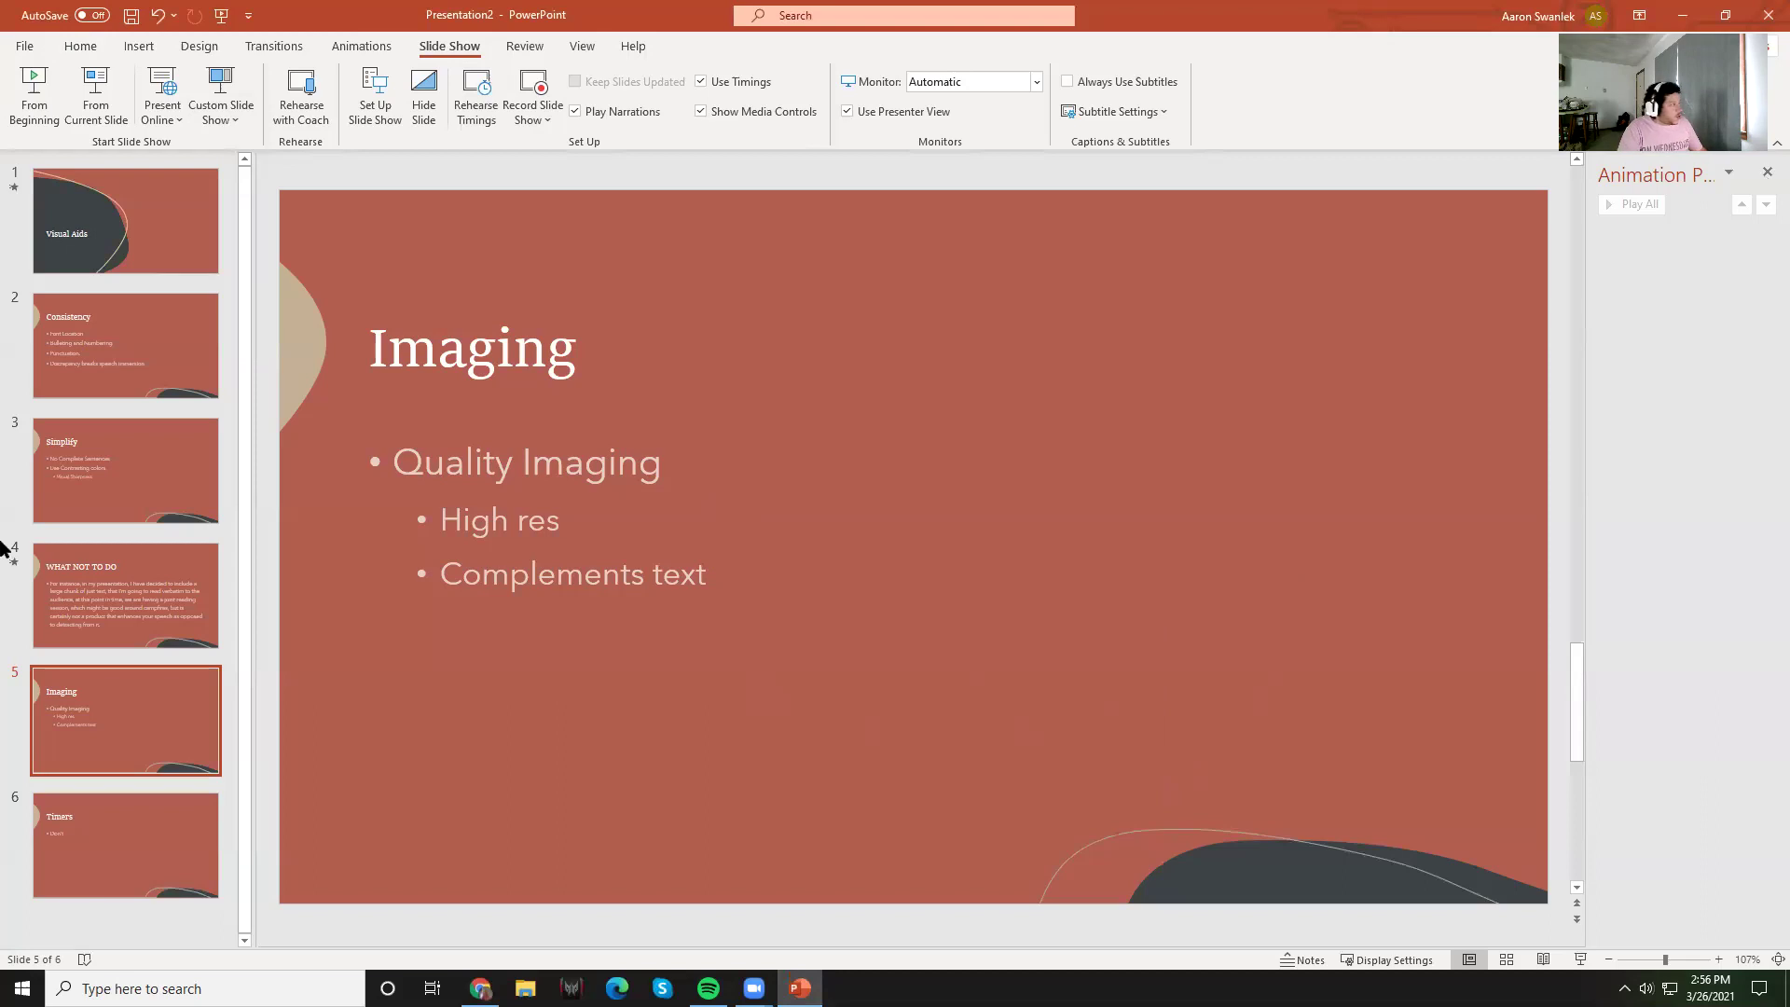
scroll(233, 54, up, 4)
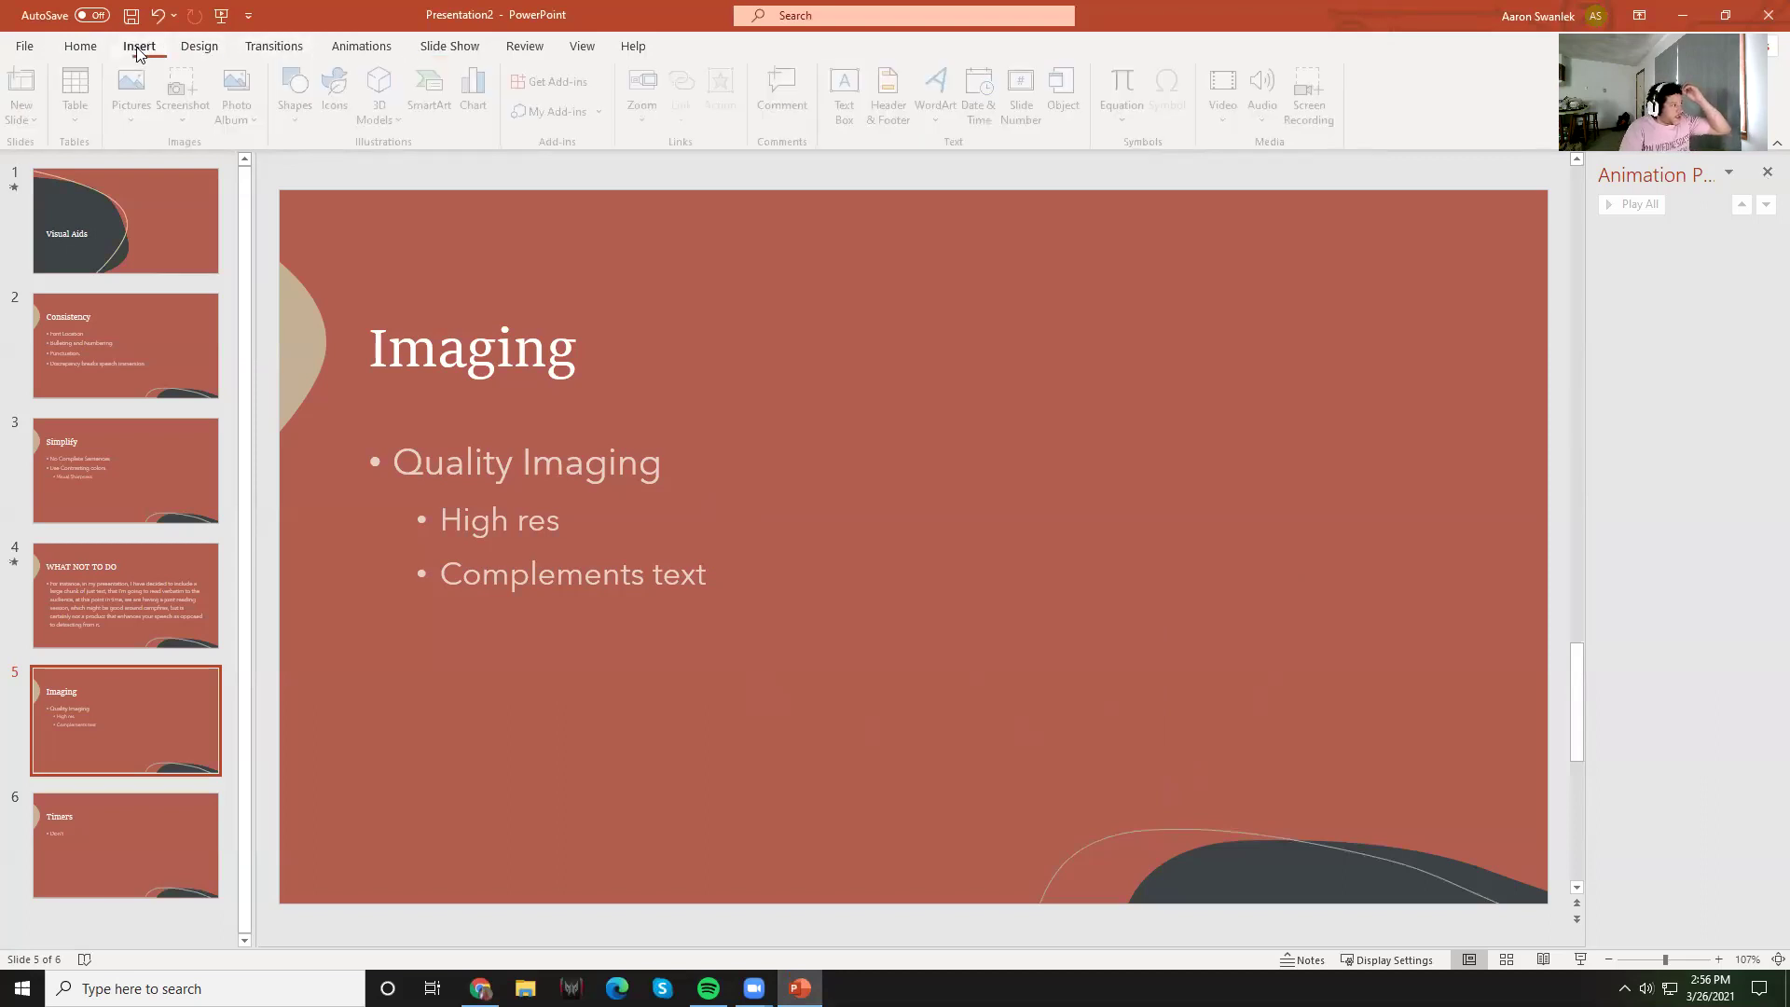
click(135, 93)
click(191, 172)
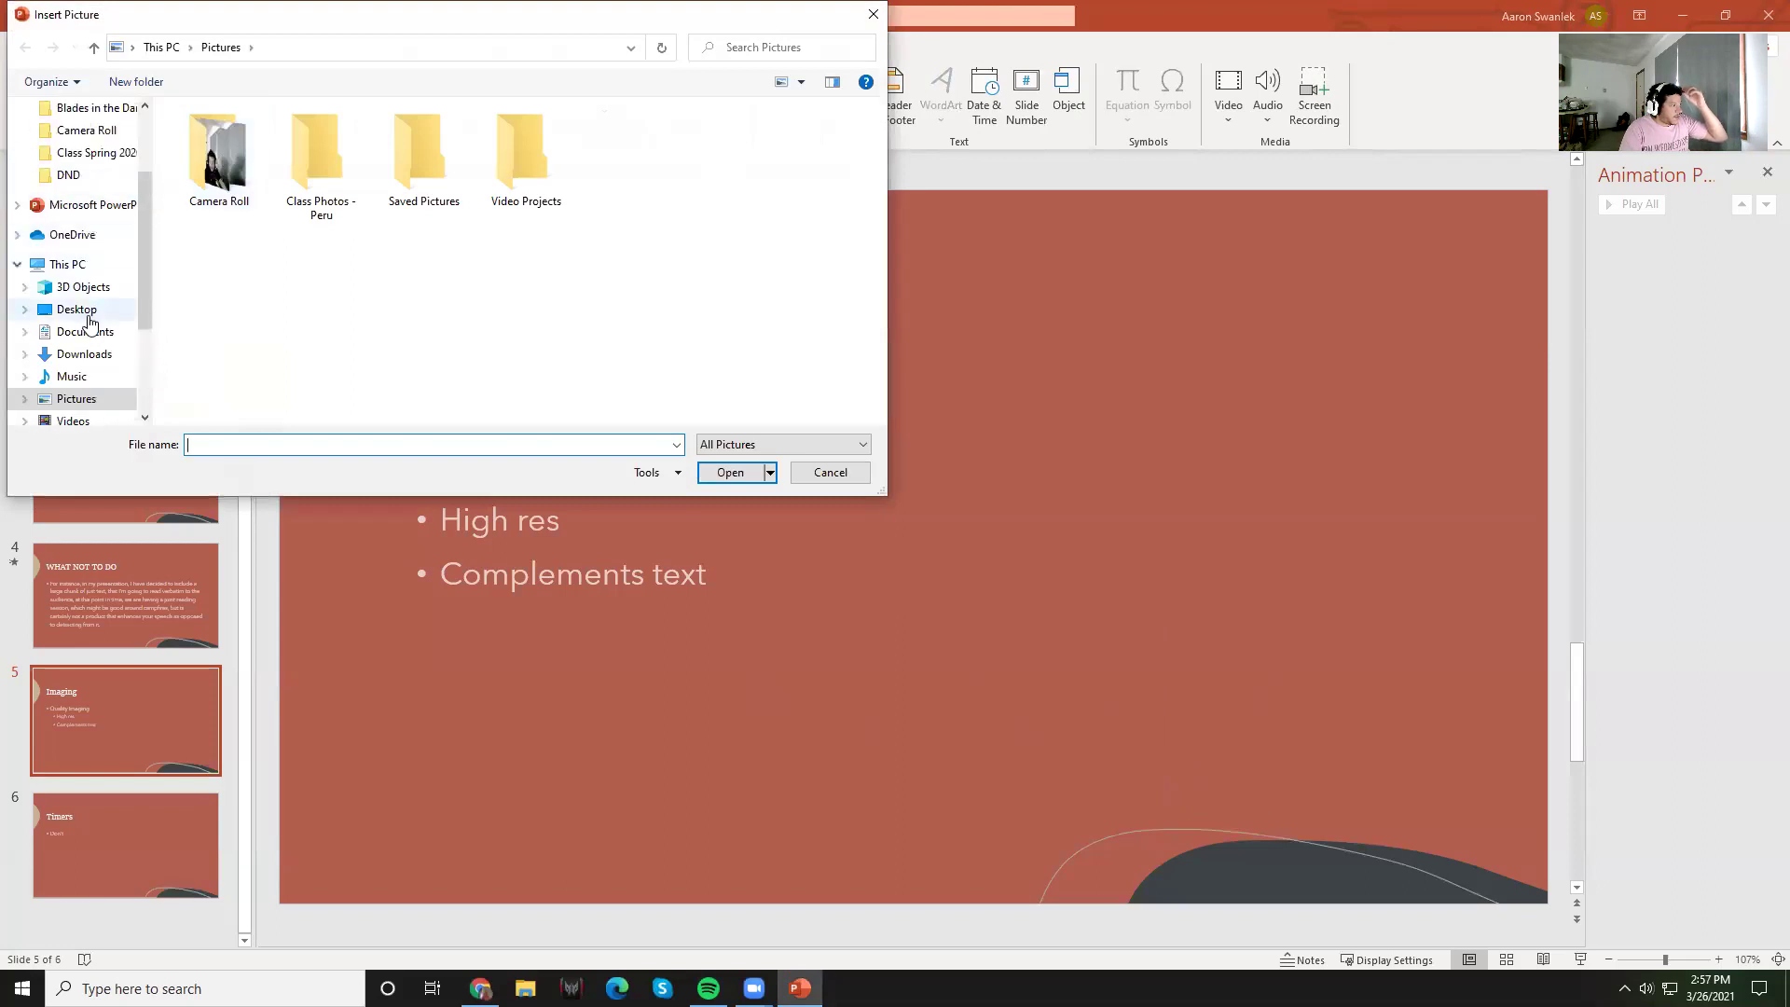
click(76, 309)
double_click(658, 161)
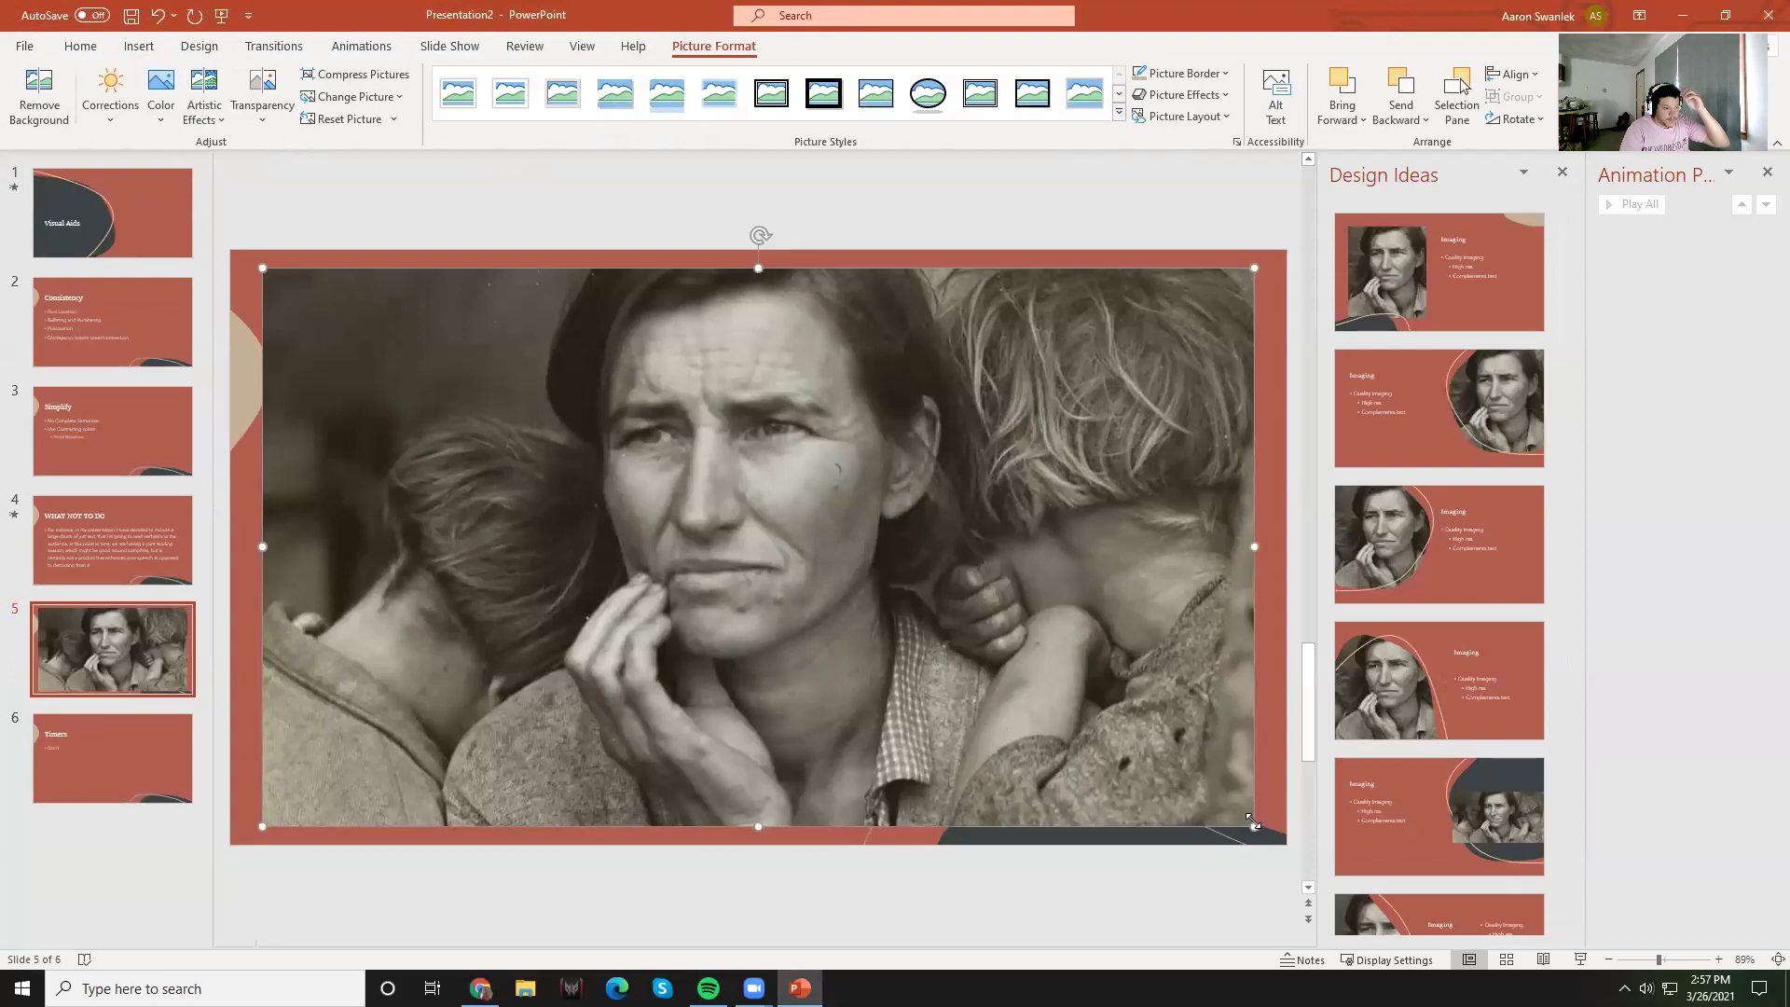
click(578, 937)
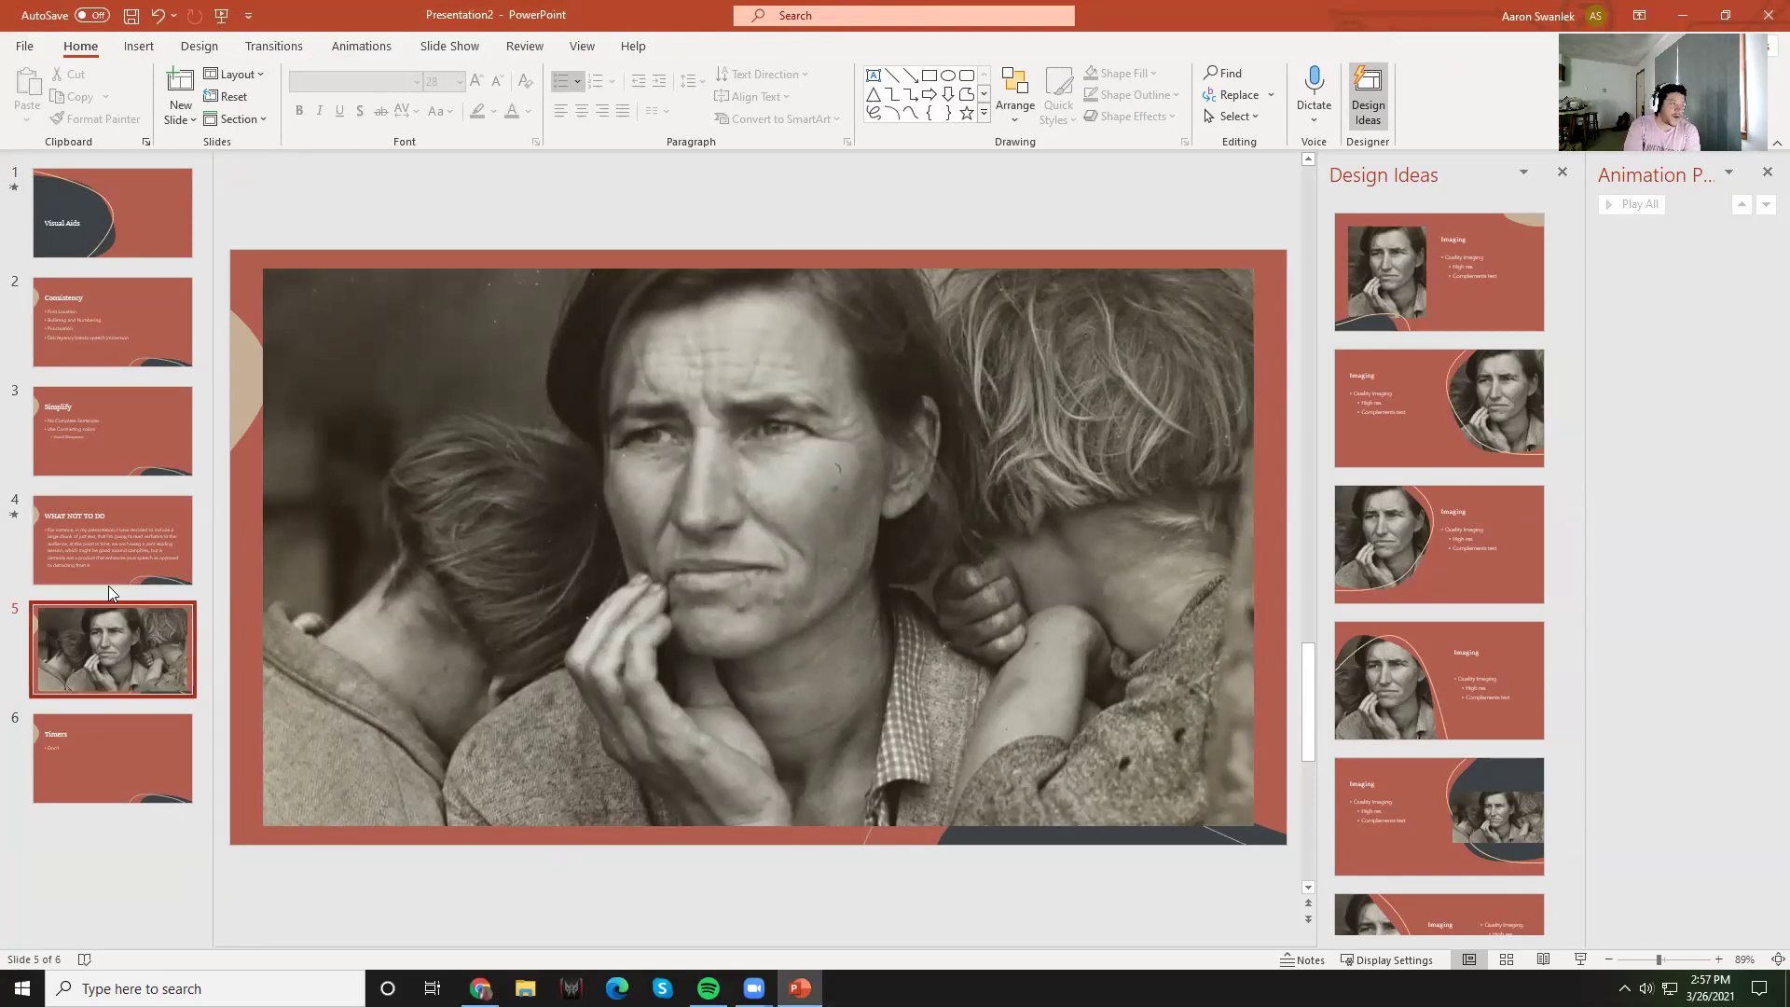
Step: Shrink the Migrant Mother photo from its corner and move it right of the Imaging bullets
click(526, 699)
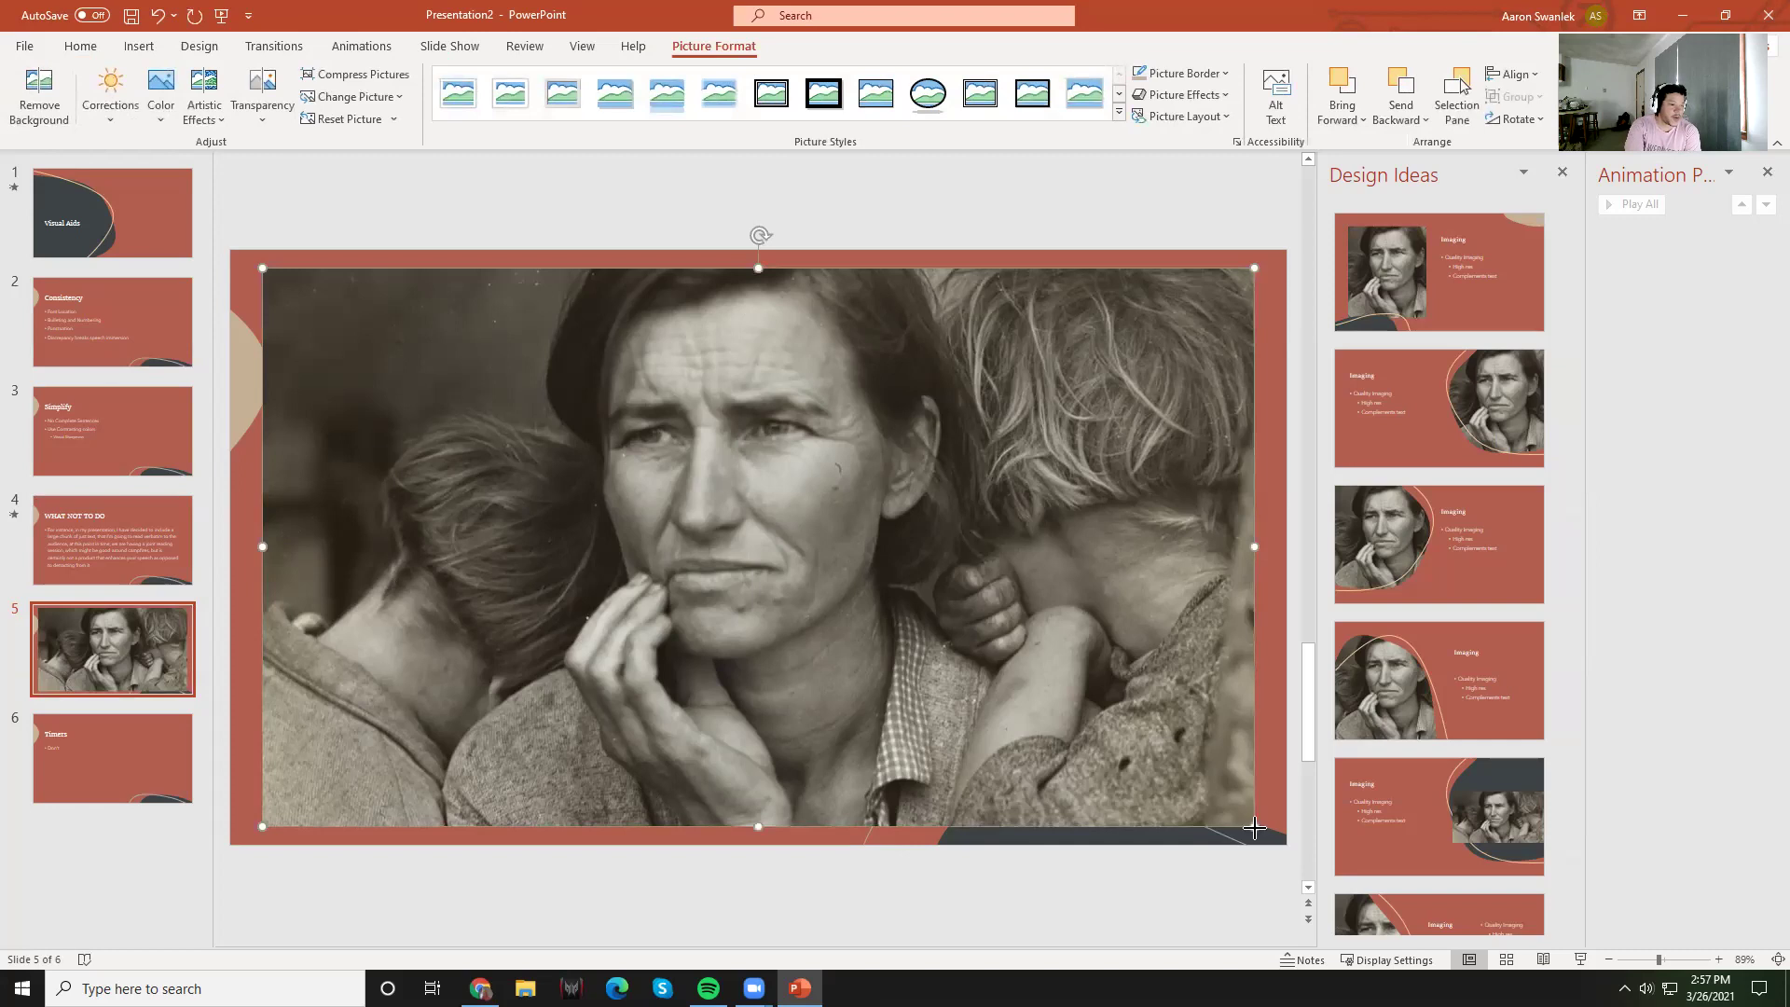
drag(1259, 824, 879, 619)
drag(767, 543, 1181, 580)
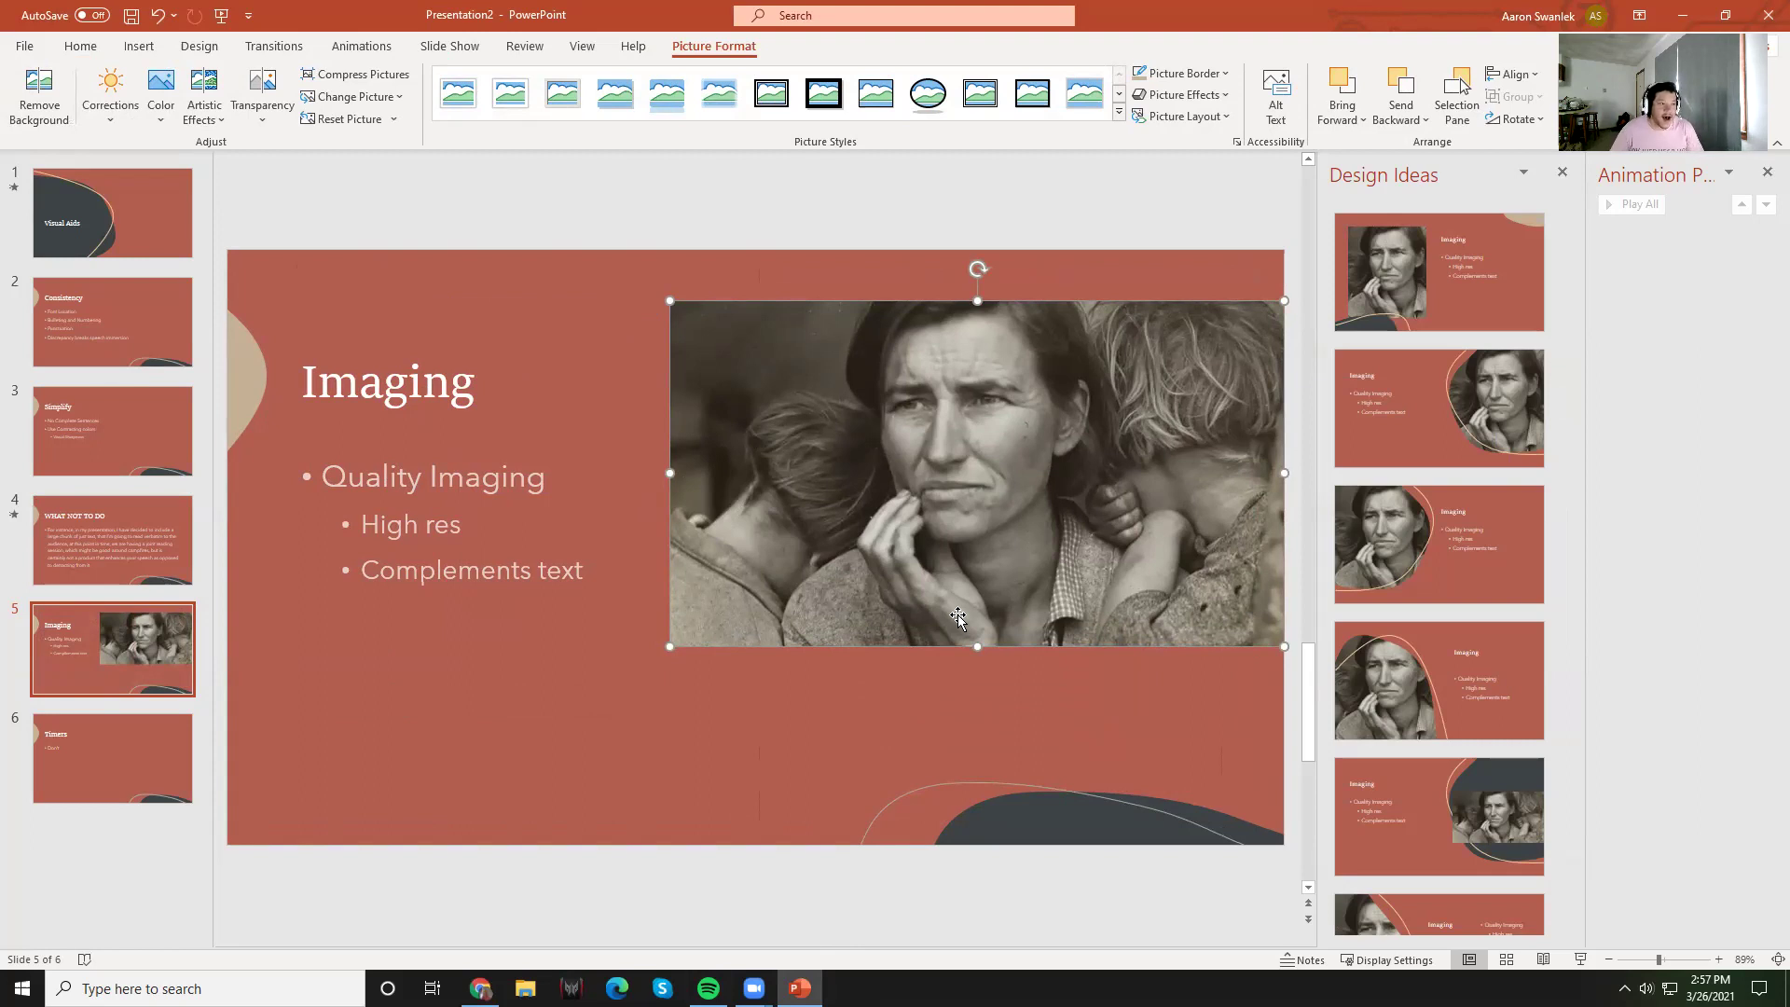
Step: Try several Design Ideas layouts on the Imaging slide, including curved-crop and photo-left versions
click(1439, 407)
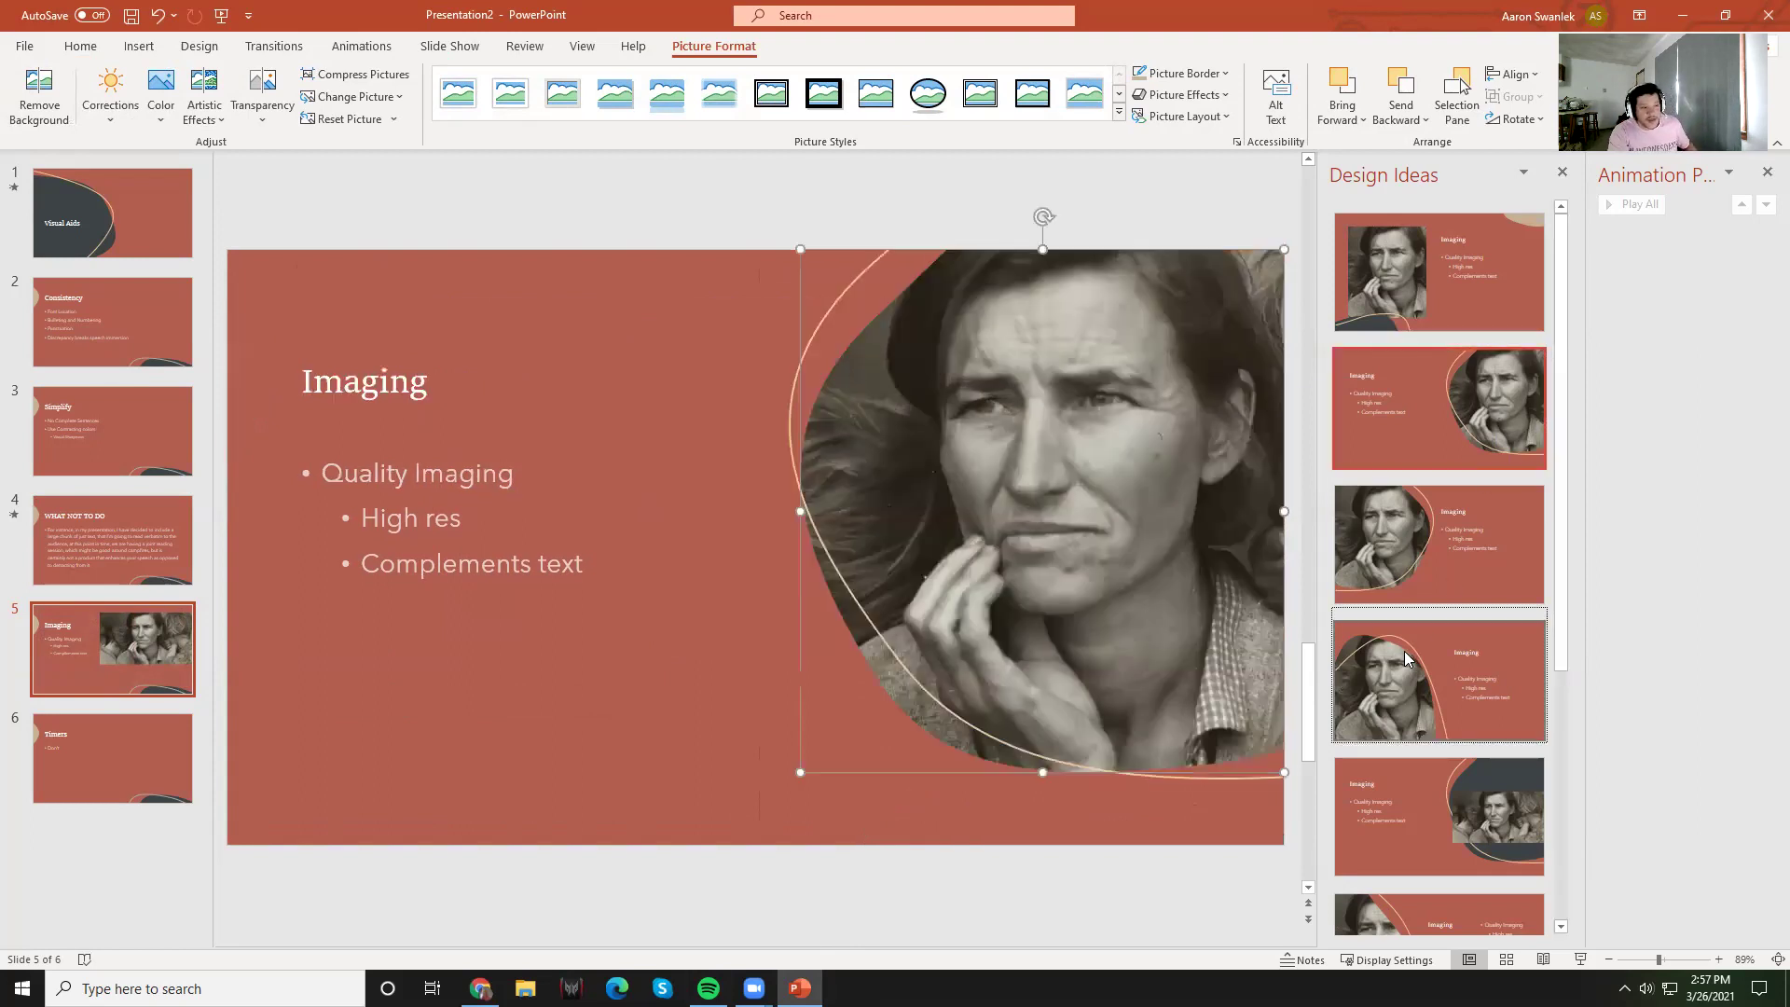
click(1404, 651)
click(1430, 548)
click(1409, 801)
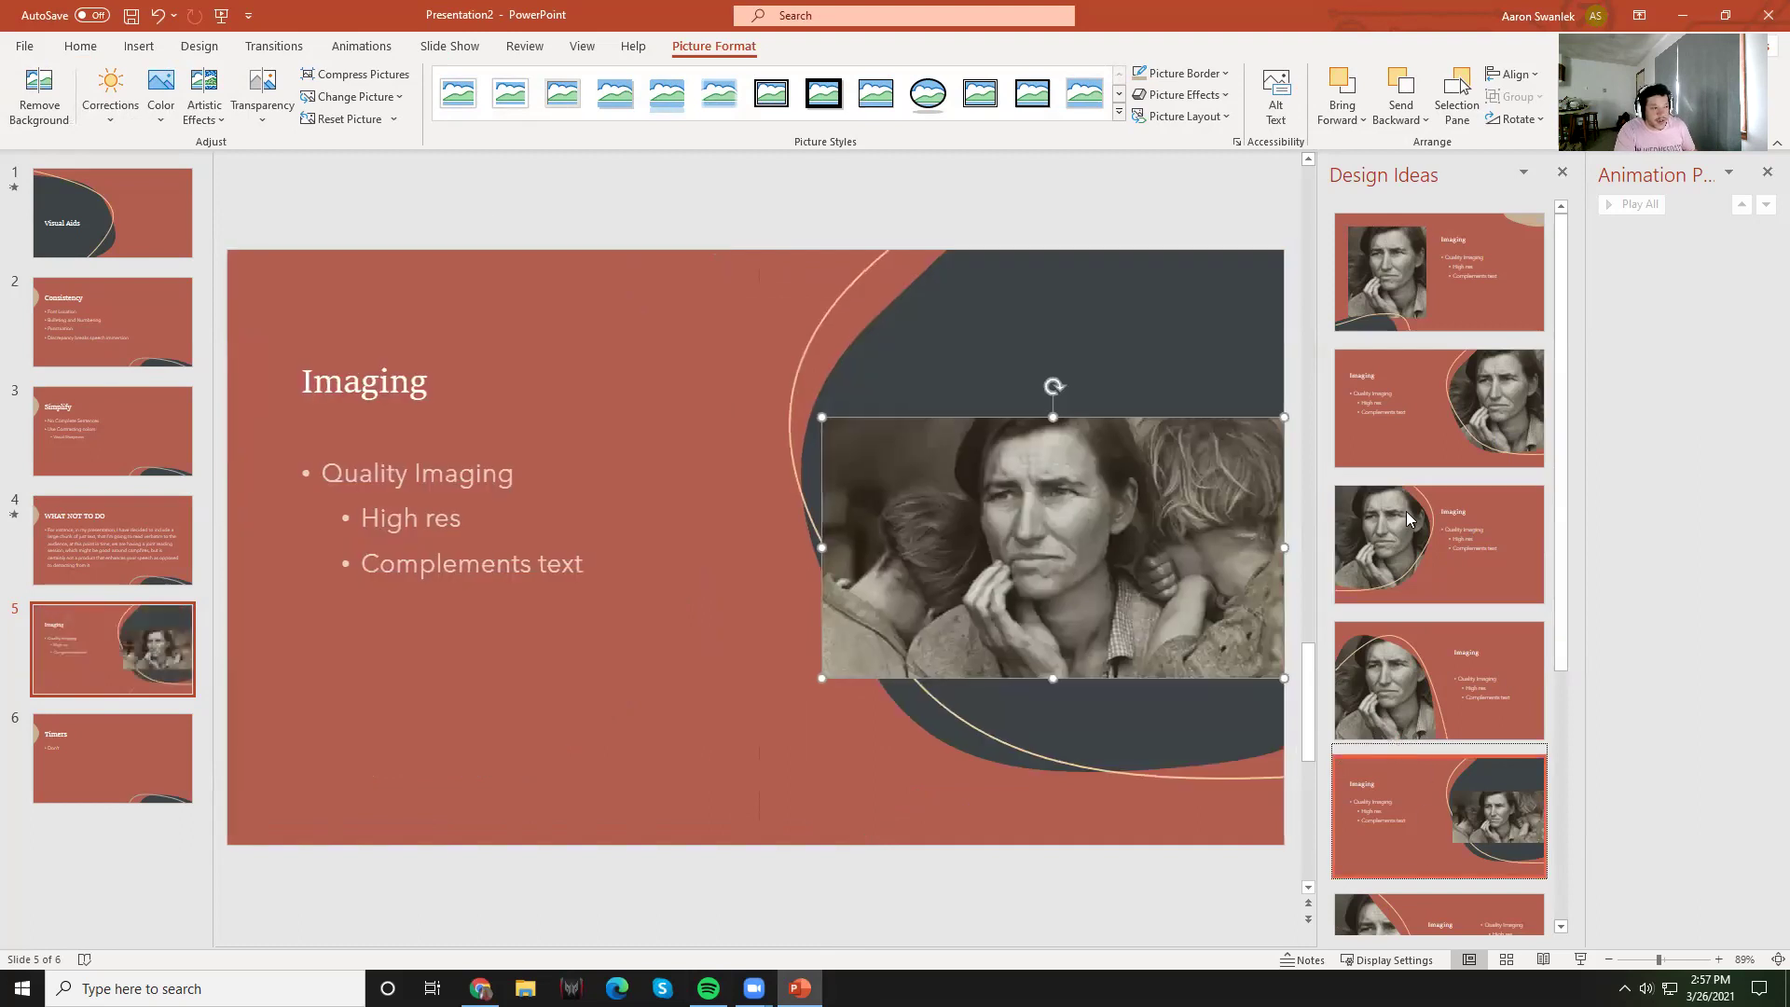
click(1385, 303)
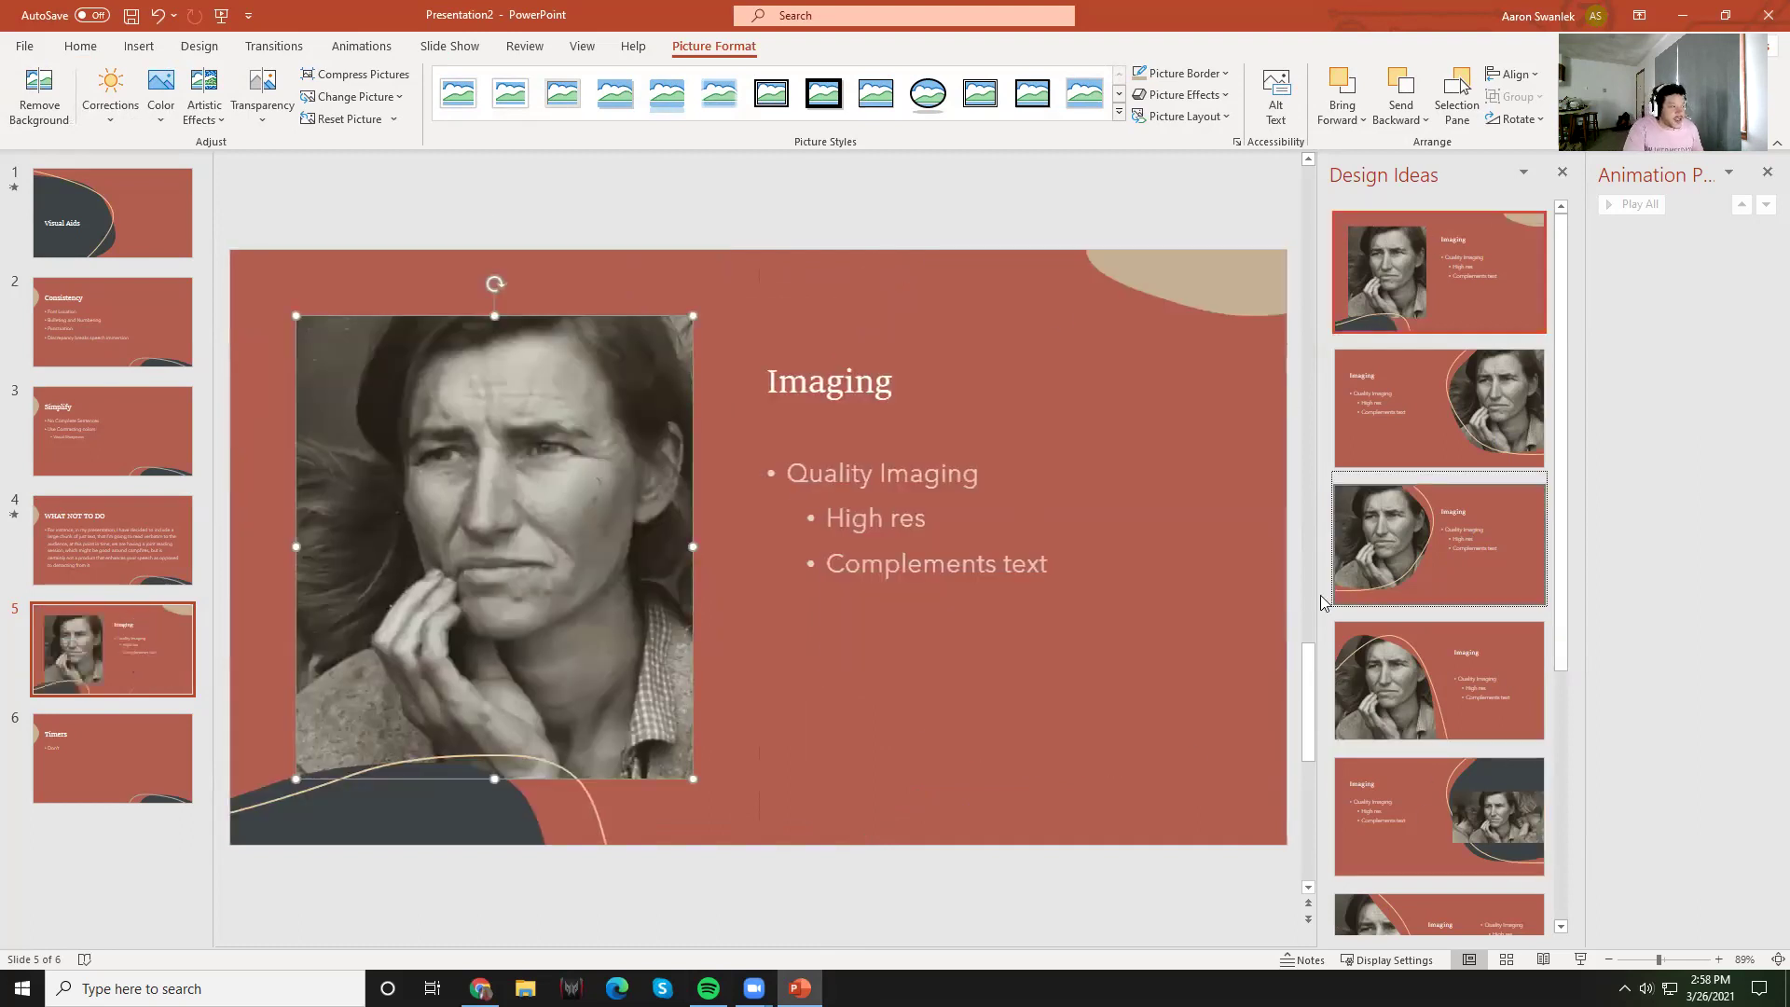
scroll(1445, 396, down, 5)
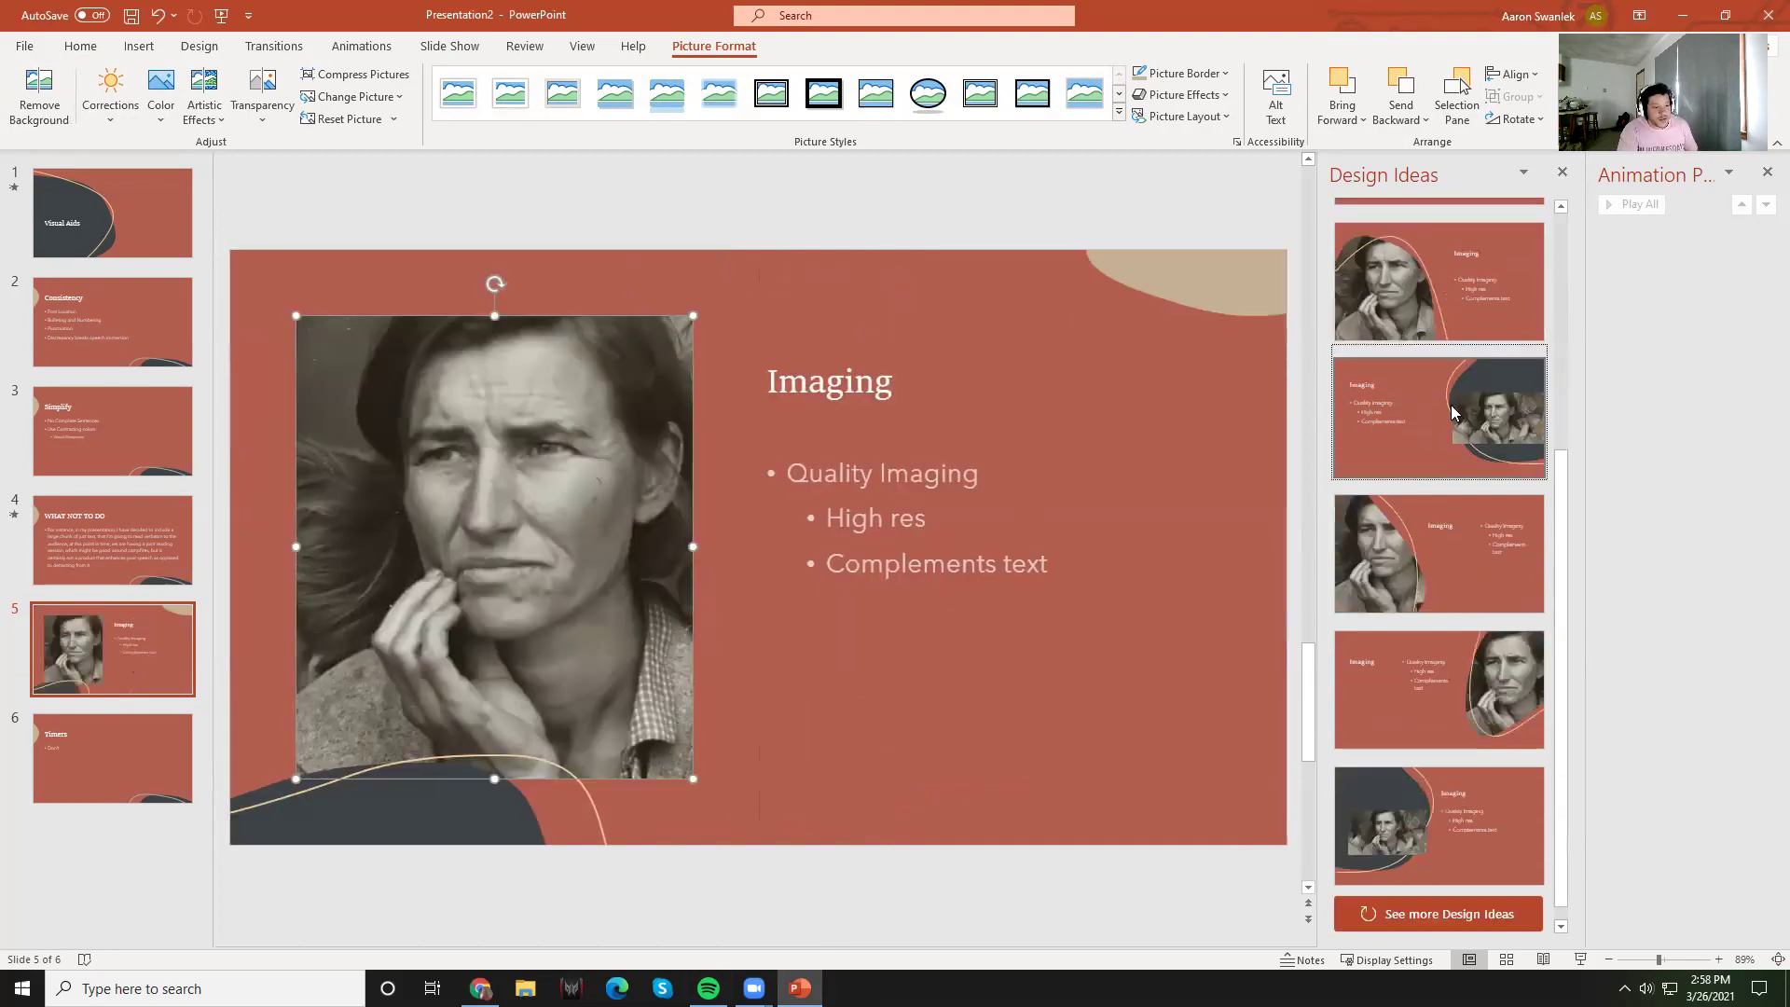
scroll(1490, 555, up, 5)
scroll(1025, 372, up, 2)
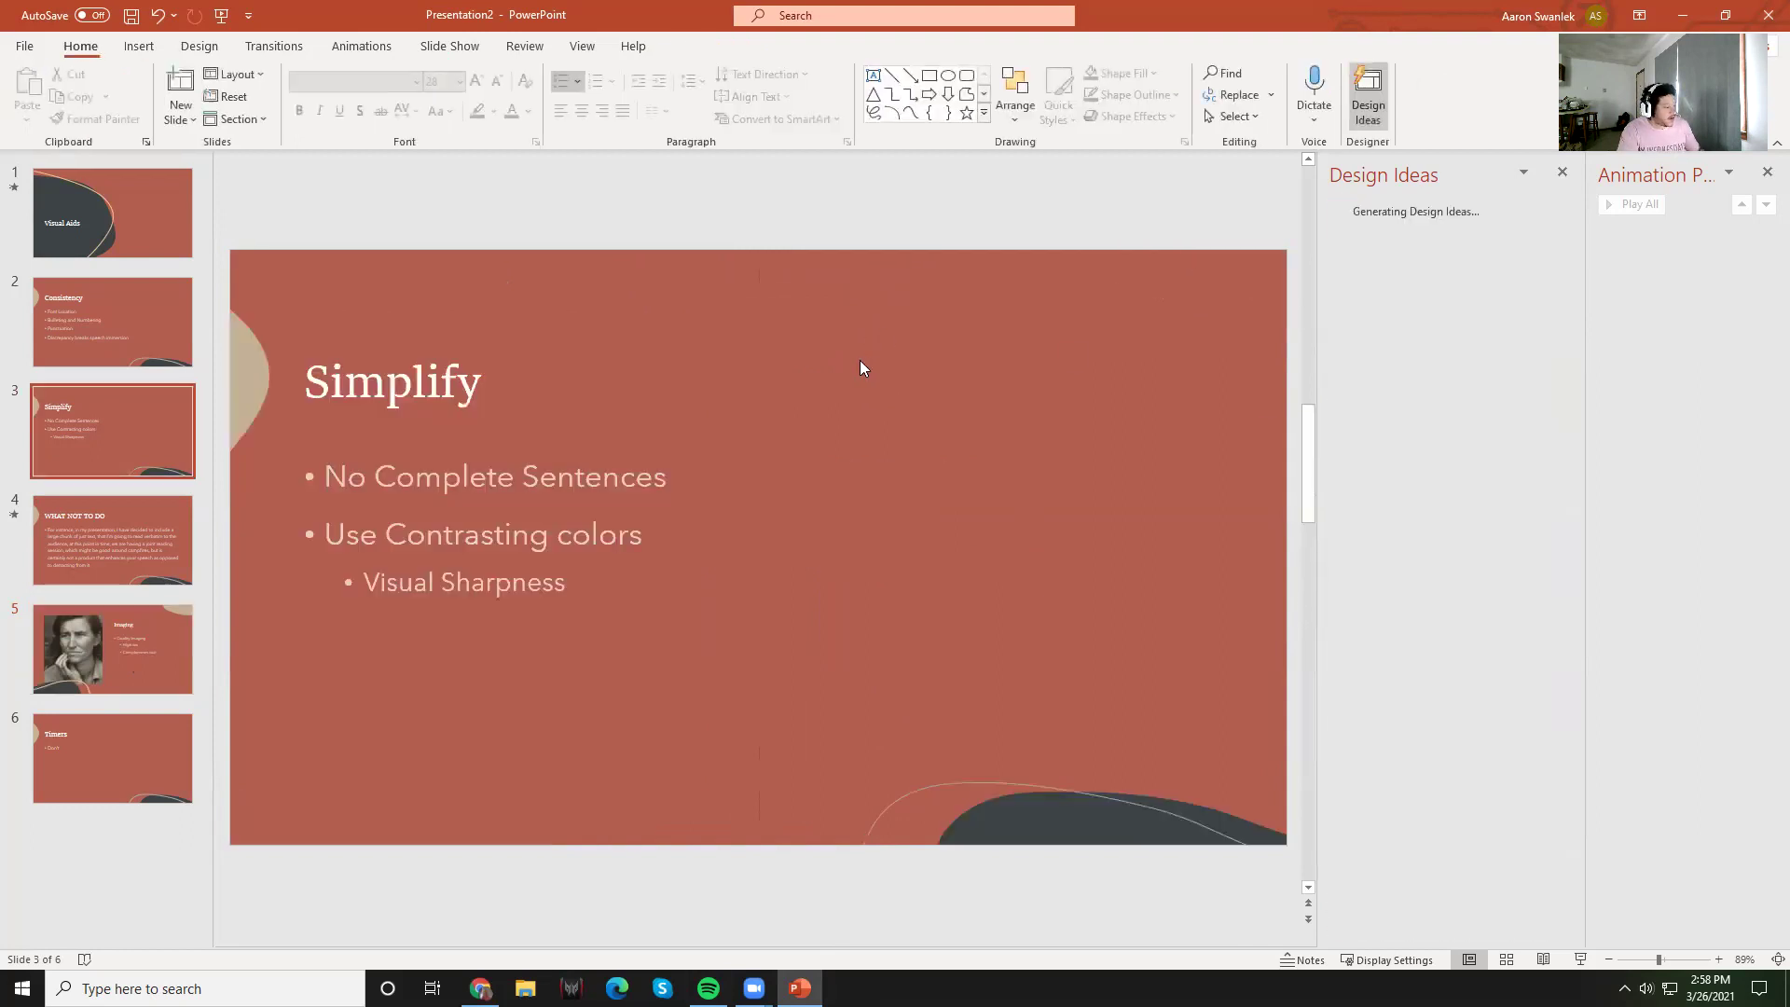
Step: Undo the suggested design and drag the Migrant Mother photo beside the bullets on slide 5
key(ctrl+z)
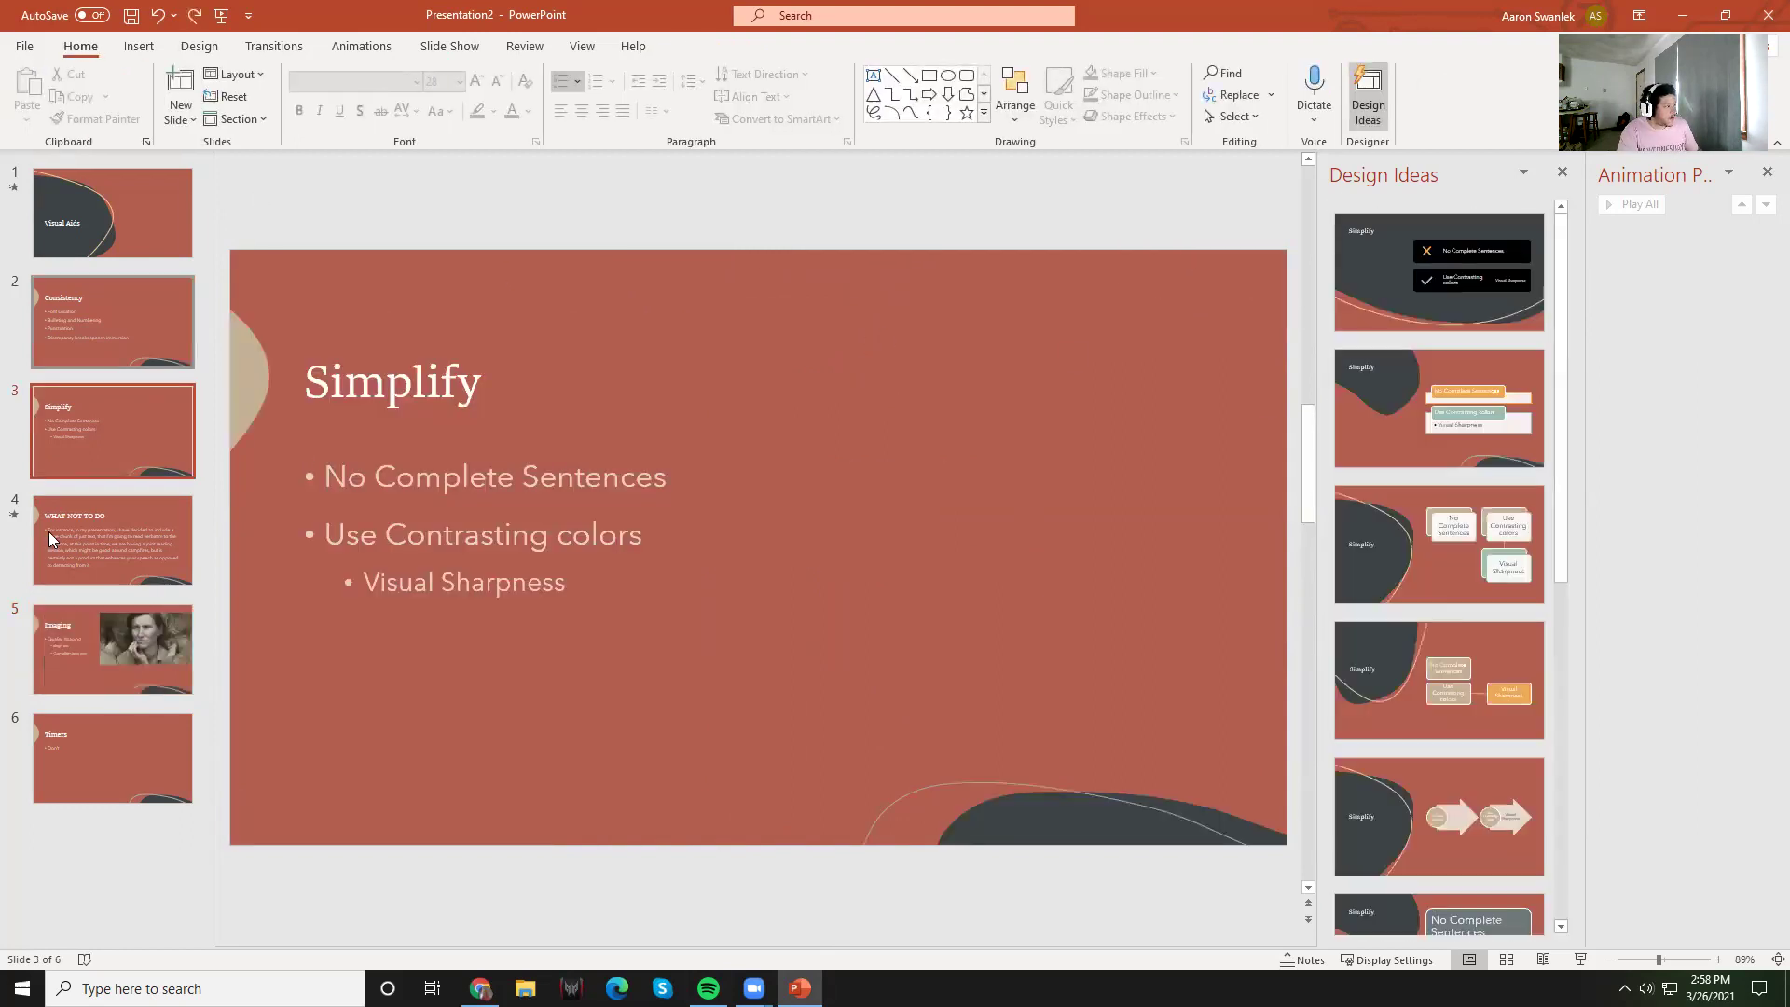
click(19, 613)
mouse_move(1178, 462)
mouse_down()
mouse_move(1137, 495)
mouse_move(1158, 477)
mouse_up()
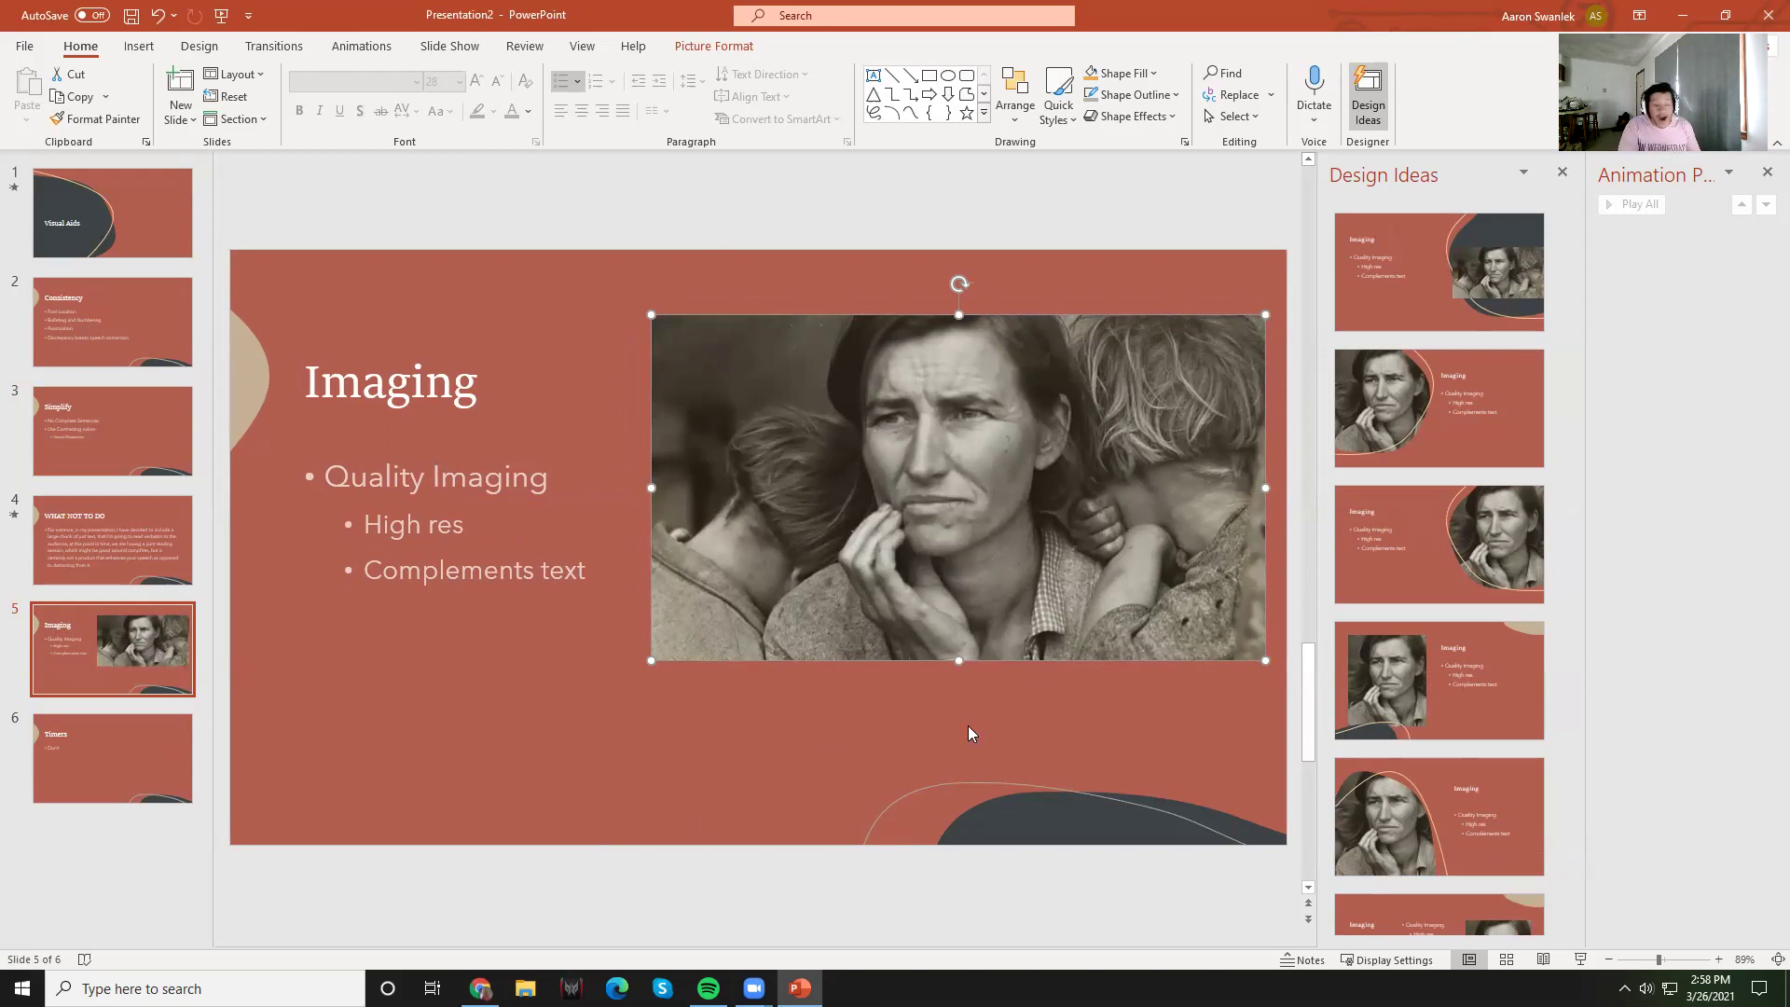
Step: Select slide 6, 'Timers', in the slide pane for editing
click(131, 740)
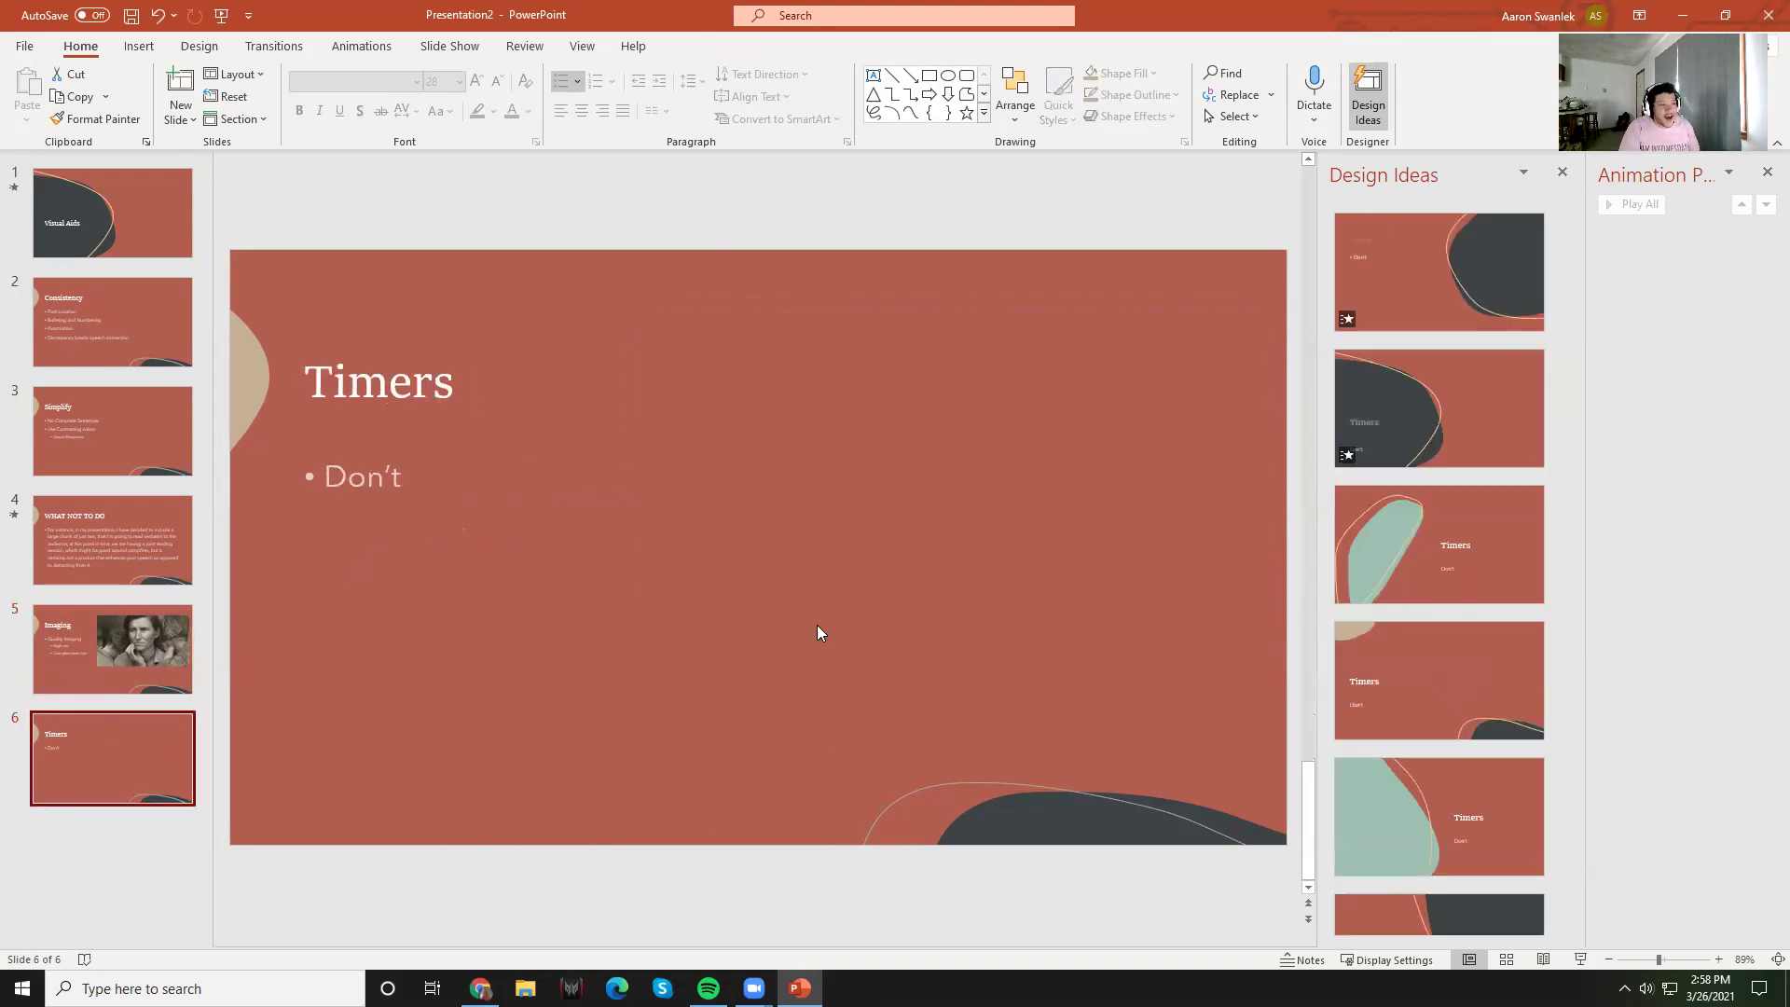